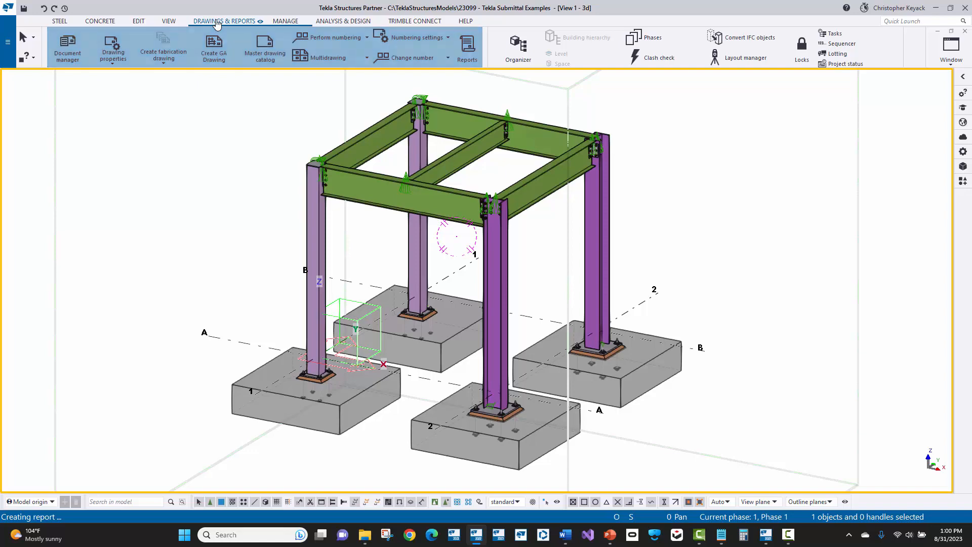
# Step: Open the document manager and select all drawings from mark [1] through [C4]
pyautogui.click(76, 60)
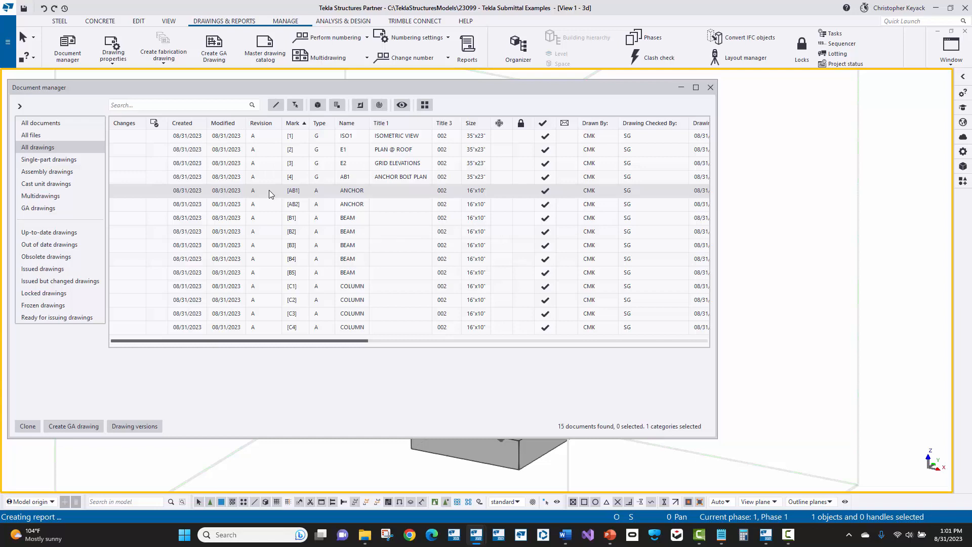
pyautogui.click(280, 137)
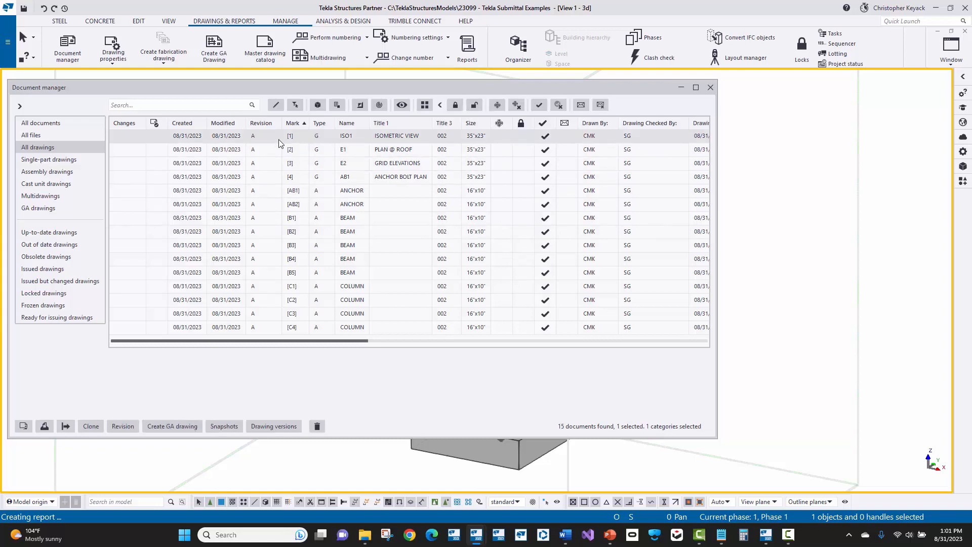
pyautogui.keyDown('shift'); pyautogui.click(332, 328); pyautogui.keyUp('shift')
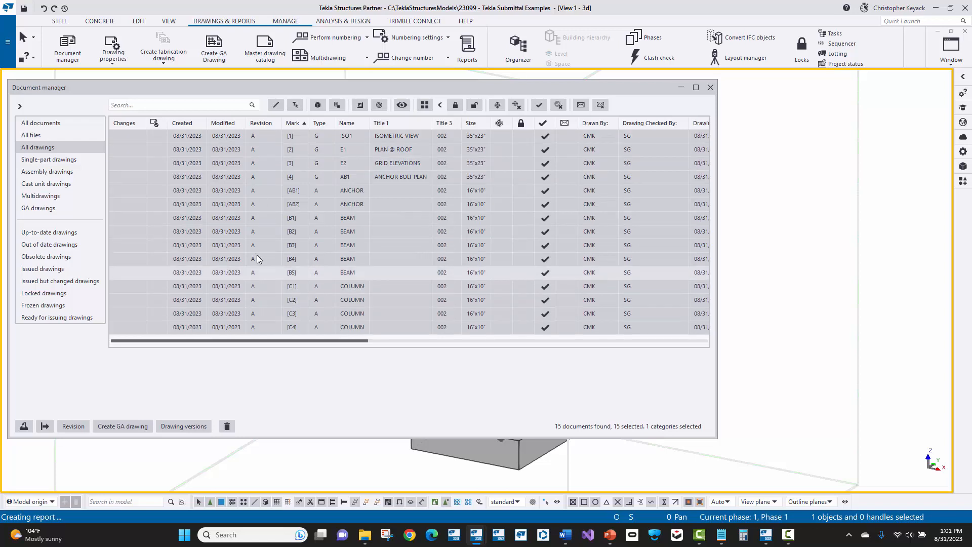
# Step: Review the revision handling data and the workflow user-defined attributes of the selected drawings
pyautogui.rightClick(260, 135)
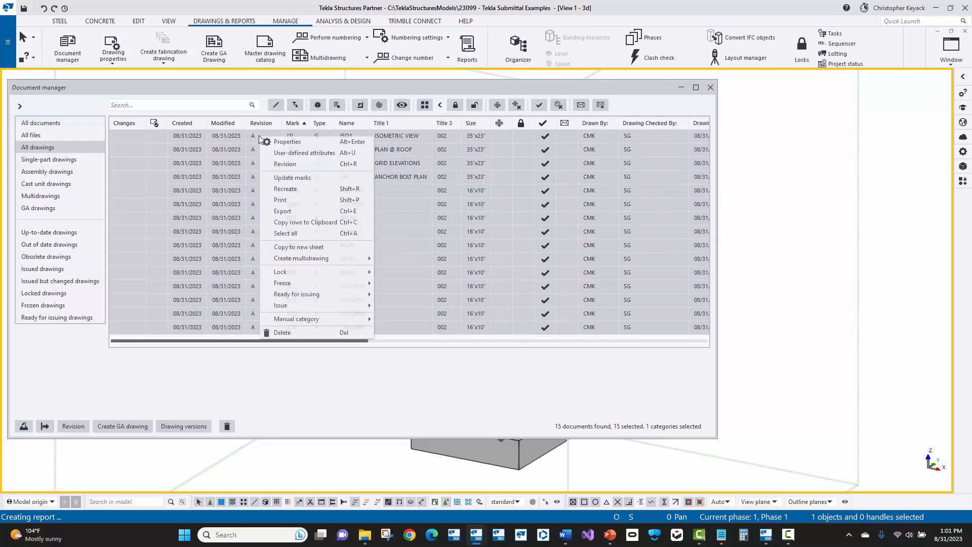
pyautogui.click(273, 164)
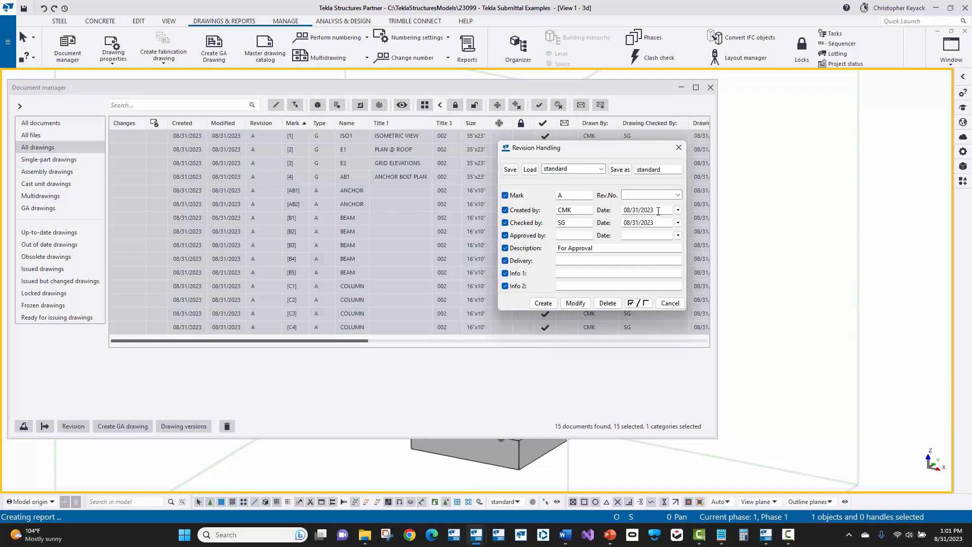
pyautogui.click(679, 147)
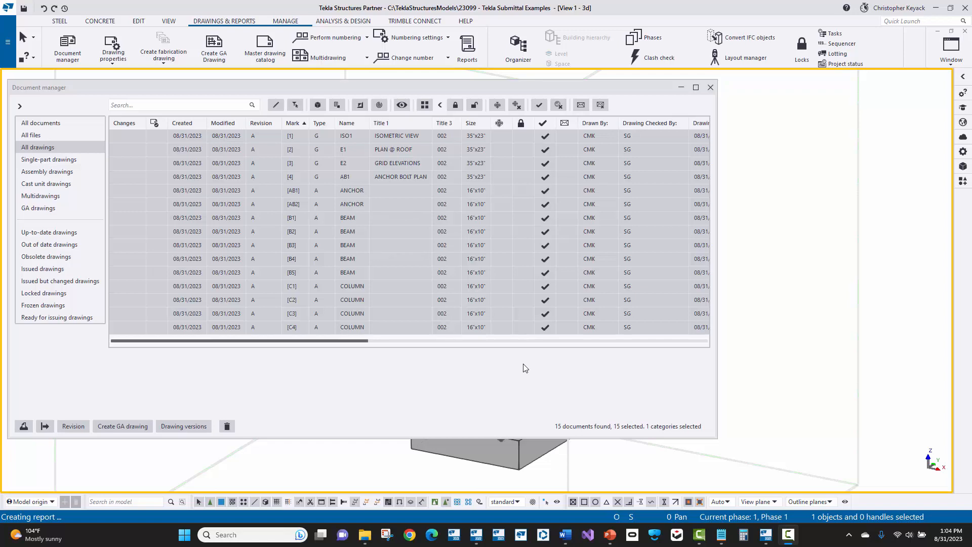
pyautogui.rightClick(361, 151)
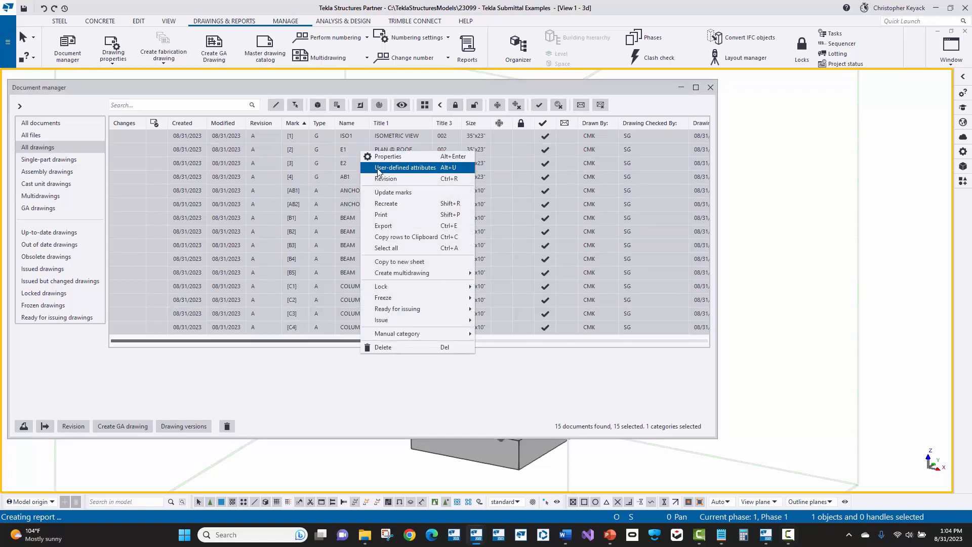
pyautogui.click(385, 169)
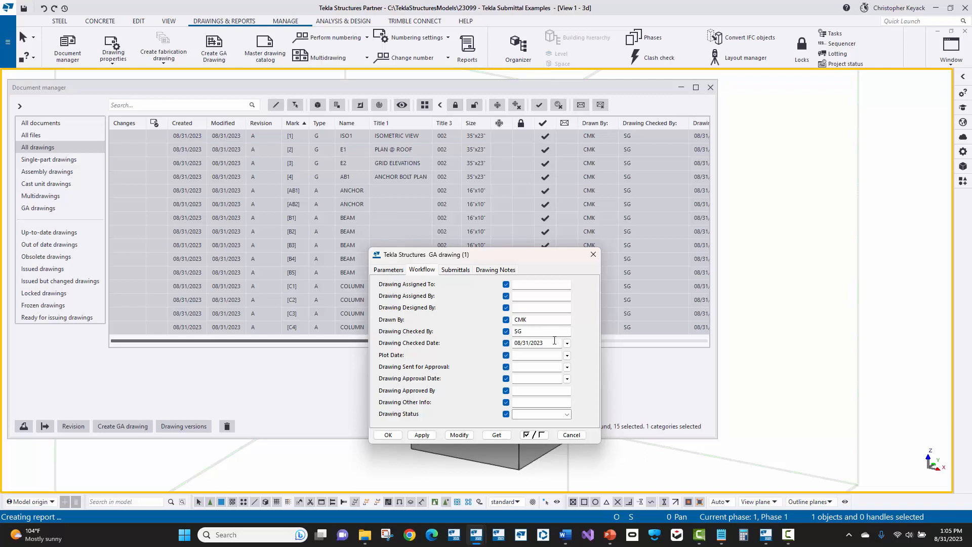
pyautogui.click(594, 254)
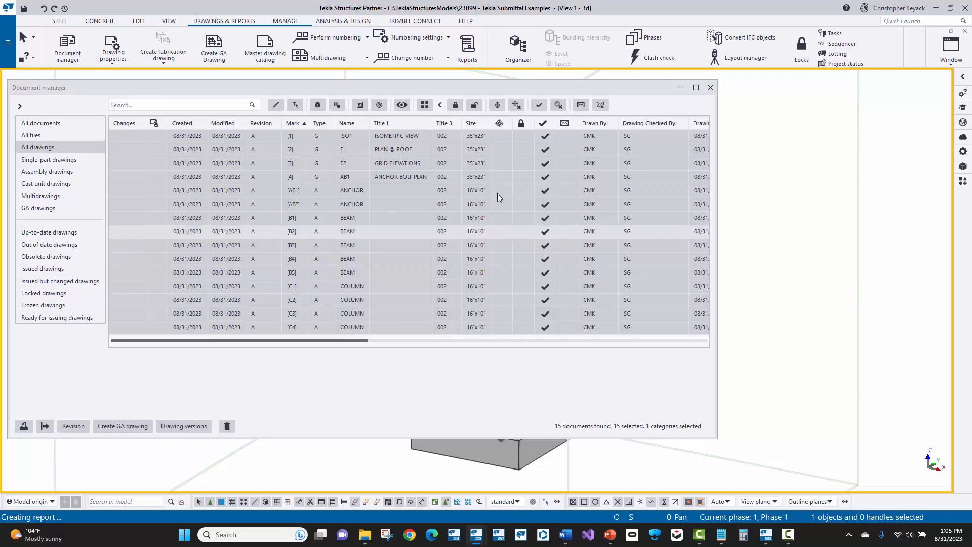
# Step: Inspect the general arrangement properties of the selected drawings with only Title 3 enabled for modification, closing them without applying anything
pyautogui.rightClick(445, 136)
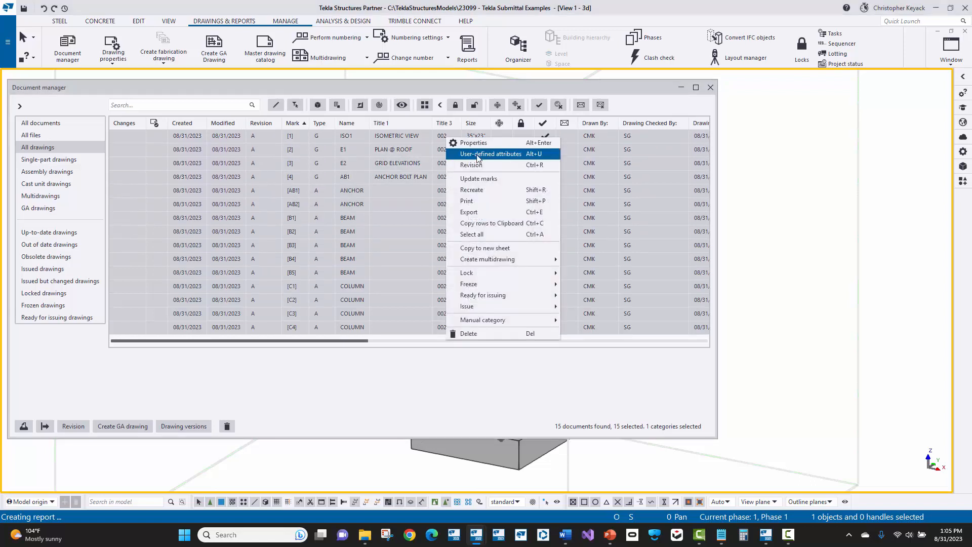
pyautogui.click(471, 143)
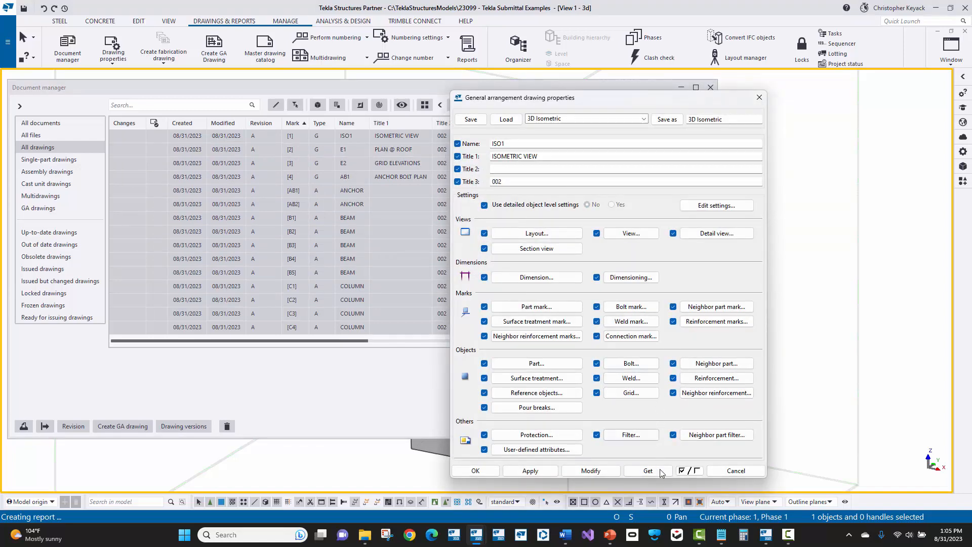
pyautogui.click(689, 471)
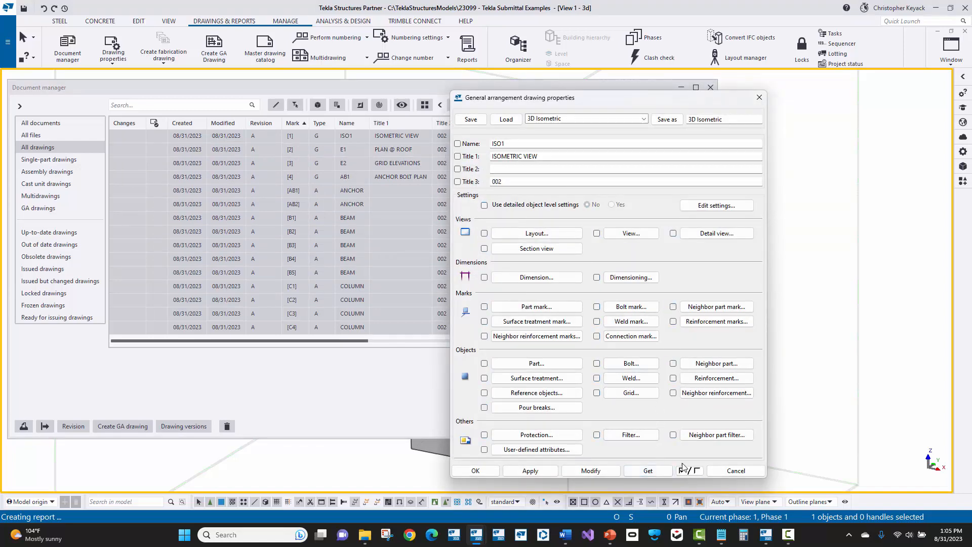
pyautogui.click(457, 182)
pyautogui.click(148, 105)
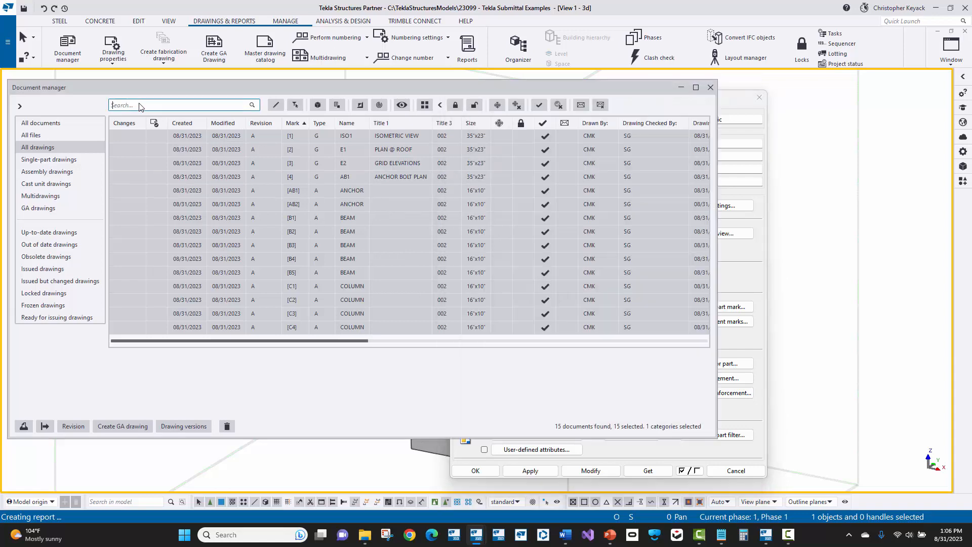
pyautogui.click(726, 101)
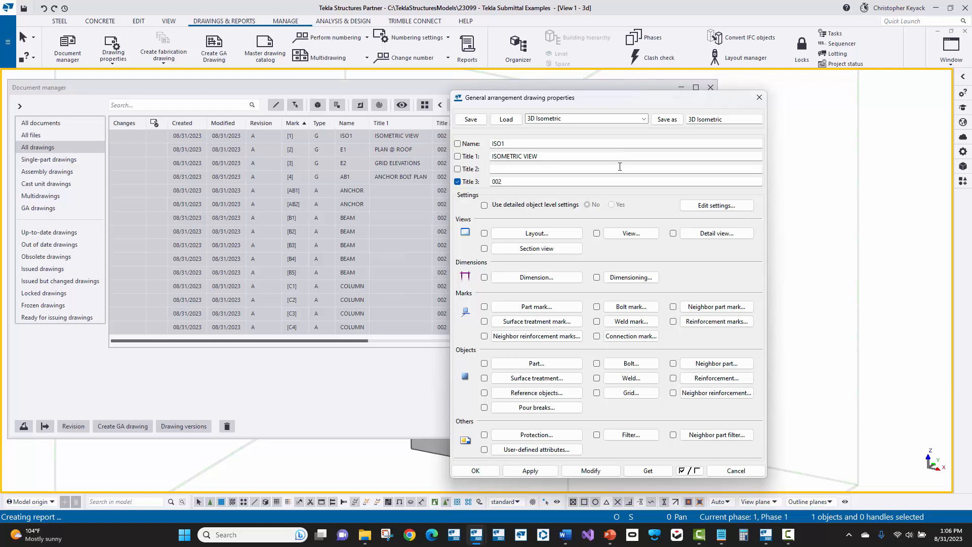
pyautogui.click(759, 99)
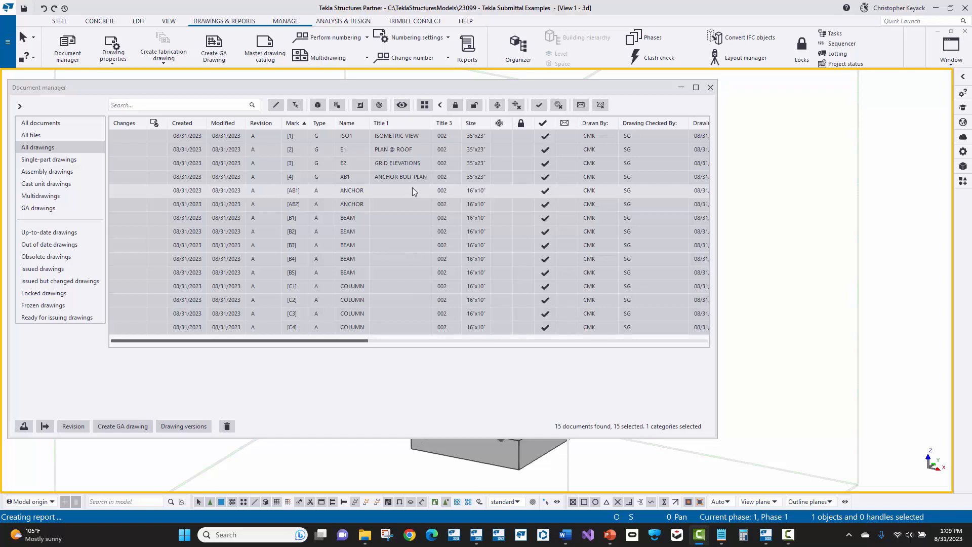
# Step: Open the print settings for the selected drawings, load the preview and set the output color to Black and white
pyautogui.rightClick(385, 143)
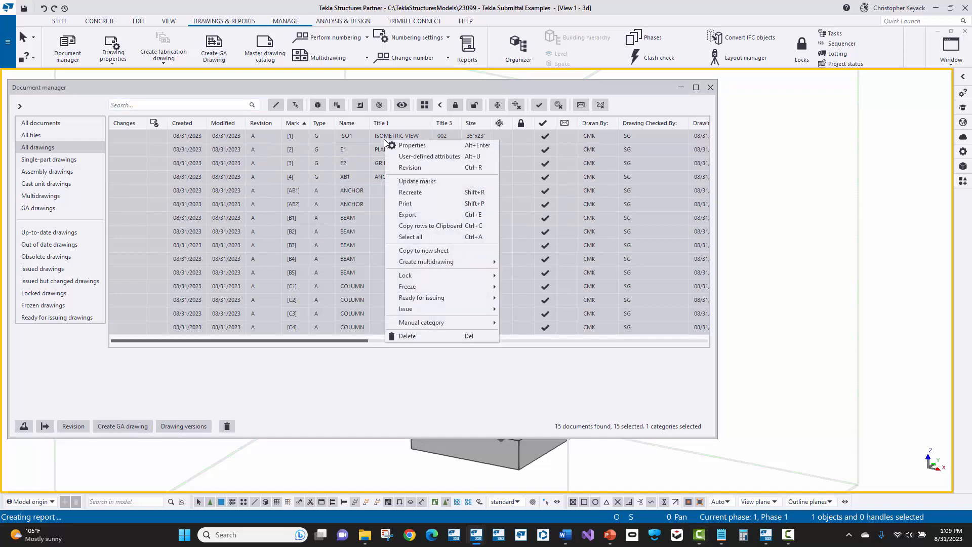
pyautogui.click(405, 204)
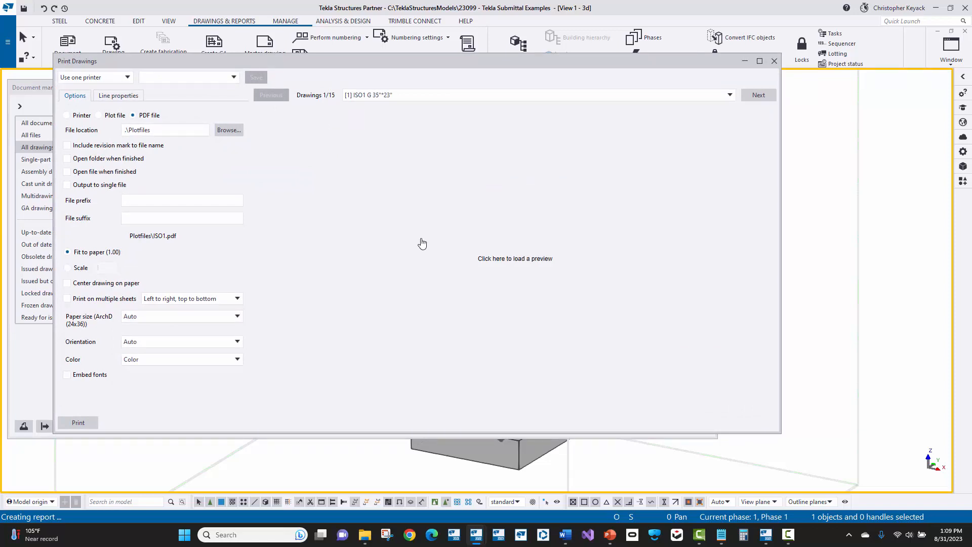
pyautogui.click(456, 245)
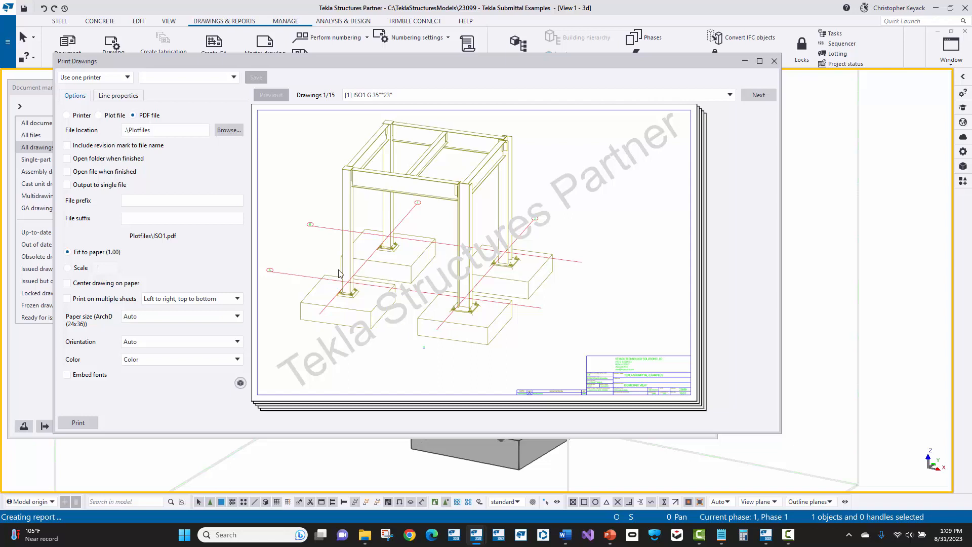
pyautogui.click(177, 359)
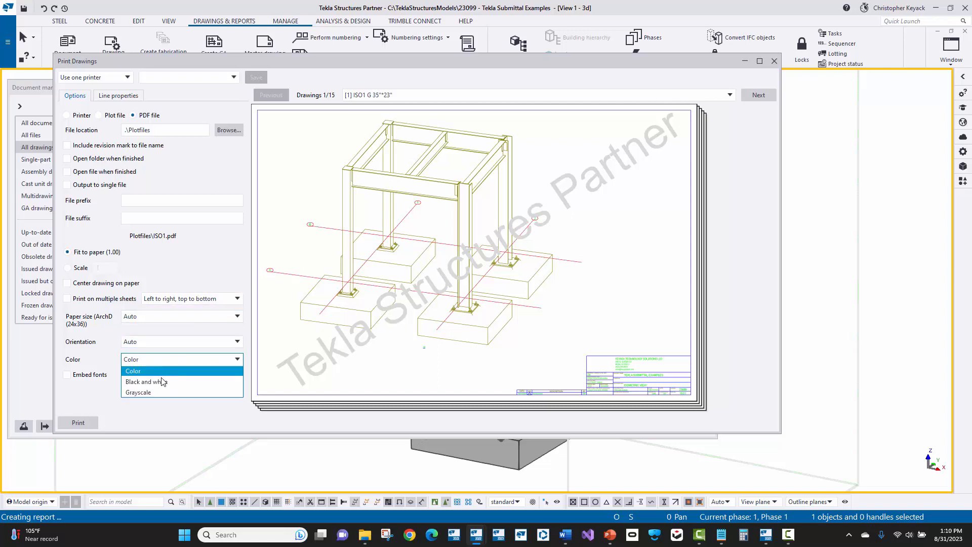
pyautogui.click(175, 380)
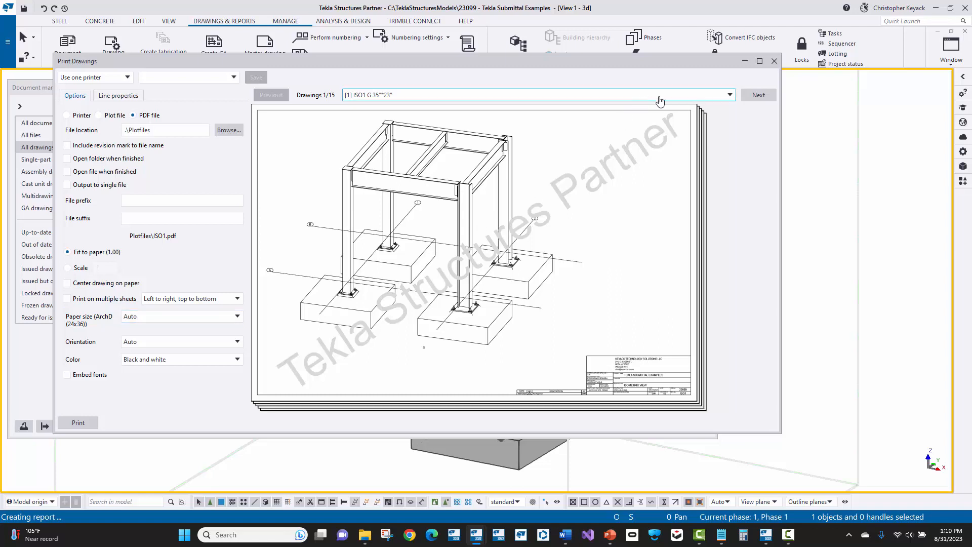
# Step: Page through the print previews of the general arrangement drawings up to [4] AB1
pyautogui.click(711, 97)
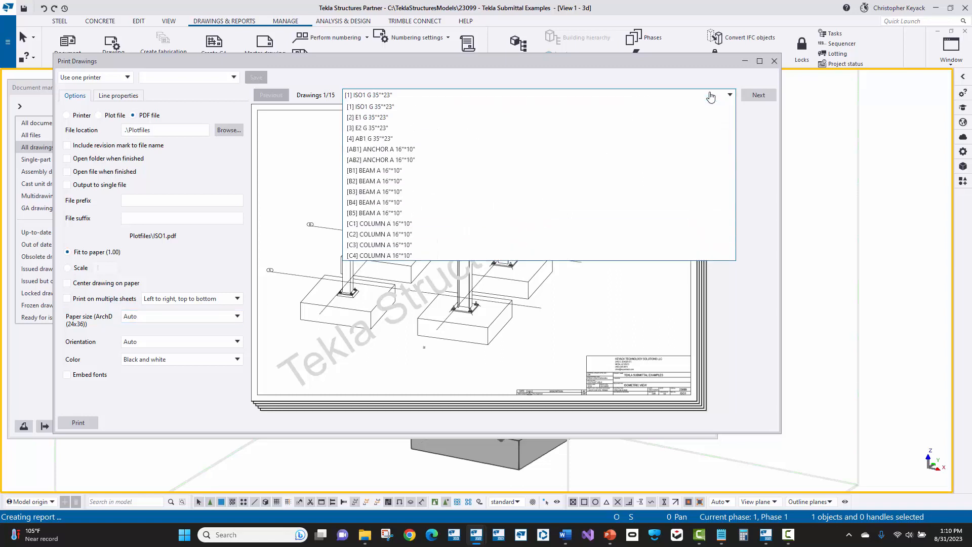
pyautogui.click(759, 96)
pyautogui.click(759, 96)
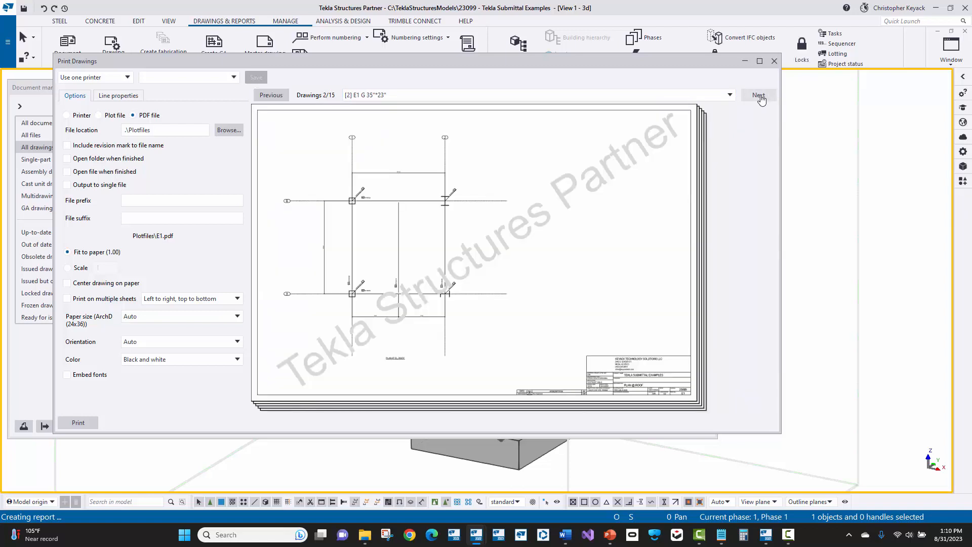
pyautogui.click(760, 96)
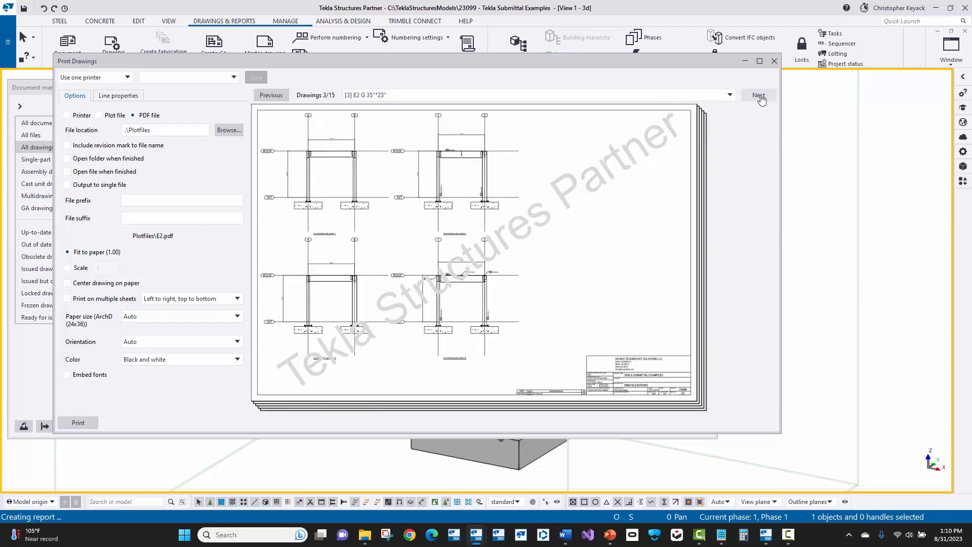
pyautogui.click(760, 96)
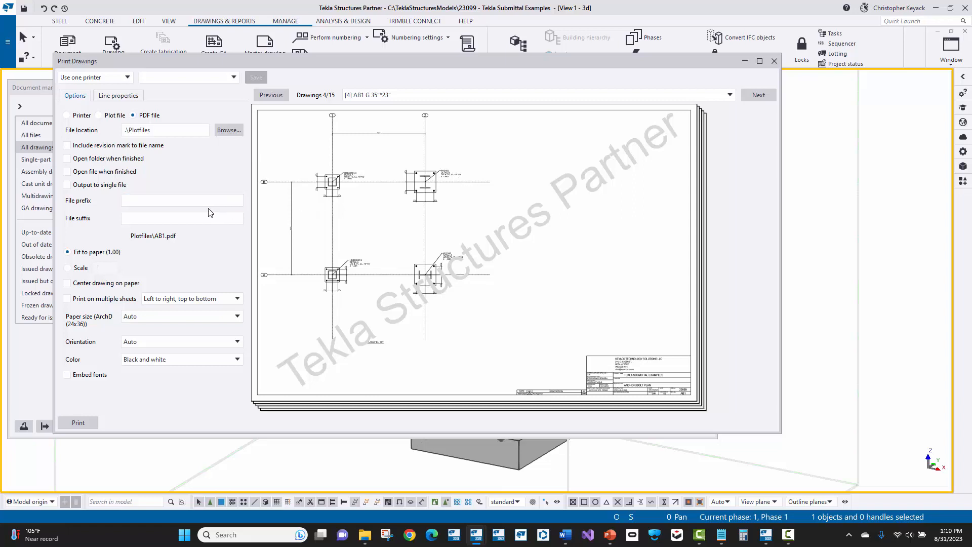
# Step: Set the separate PDF output to open its folder when finished, and review the line thickness settings
pyautogui.click(163, 200)
pyautogui.click(67, 184)
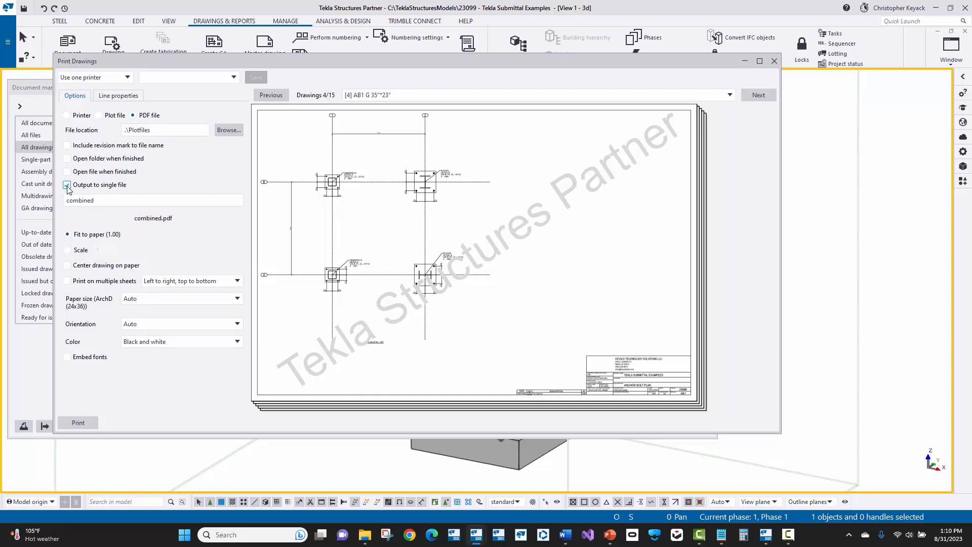
pyautogui.click(67, 185)
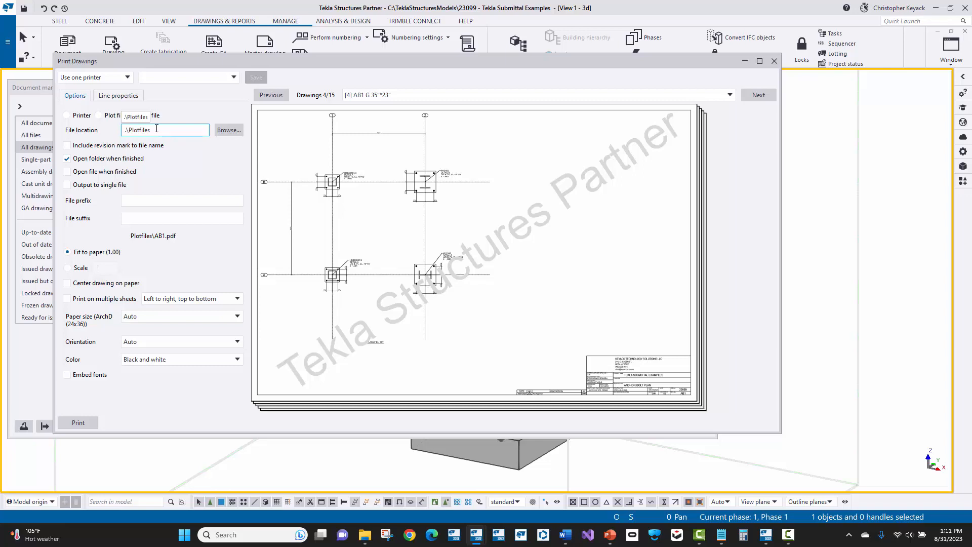
pyautogui.click(116, 95)
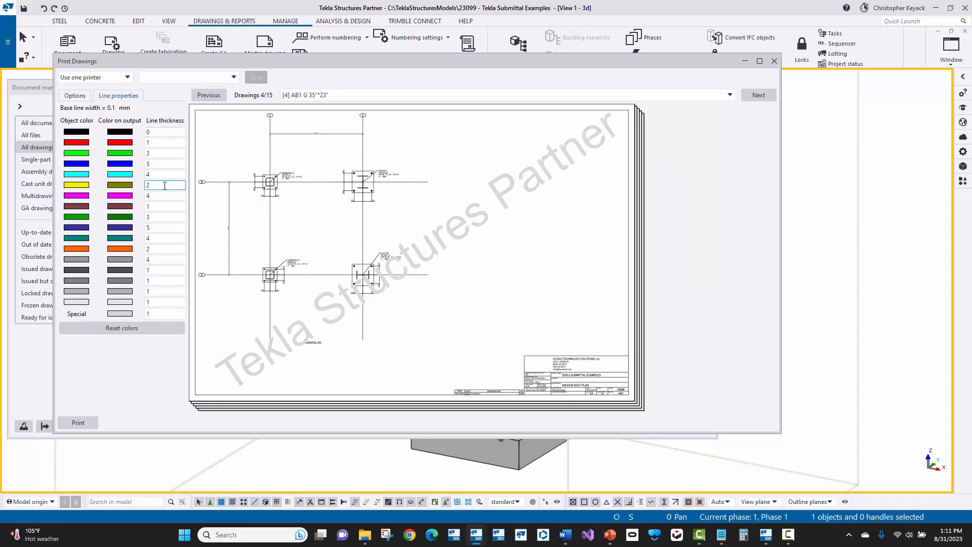
pyautogui.click(75, 96)
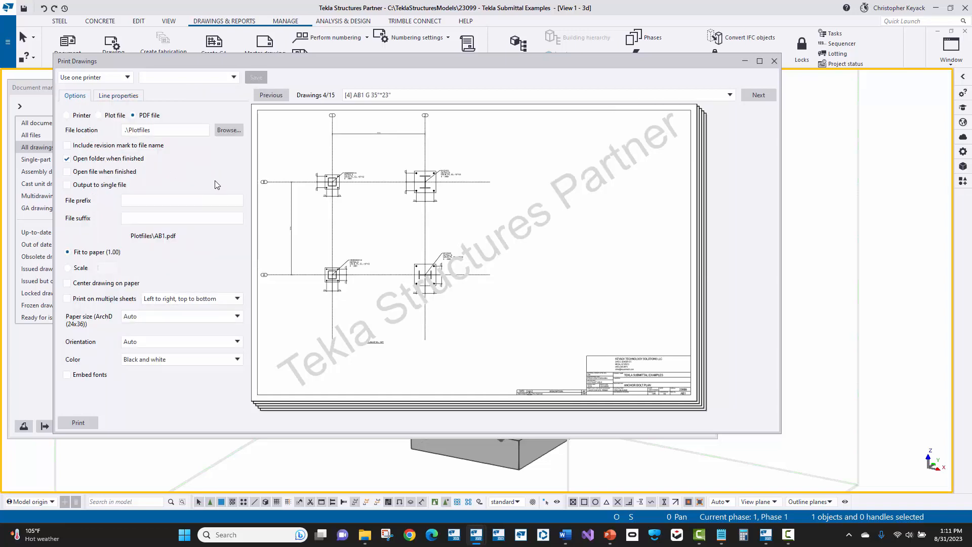
# Step: Try to print all the selected drawings as separate PDF files into the Plotfiles folder
pyautogui.click(82, 423)
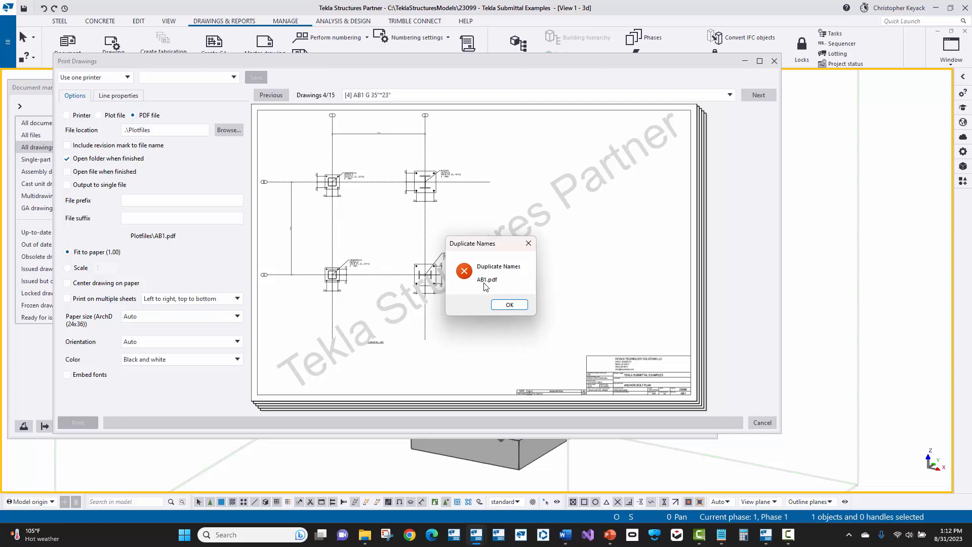
pyautogui.click(506, 305)
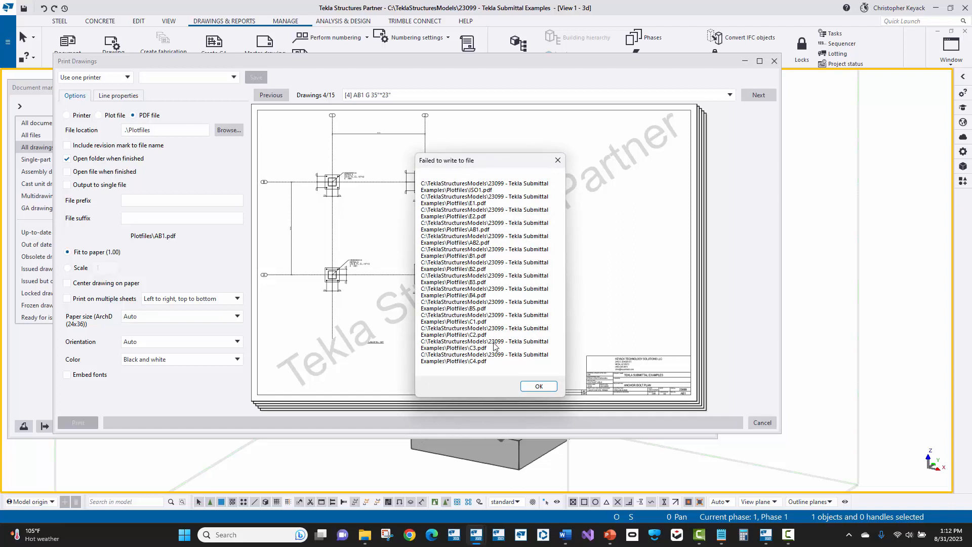
pyautogui.click(530, 388)
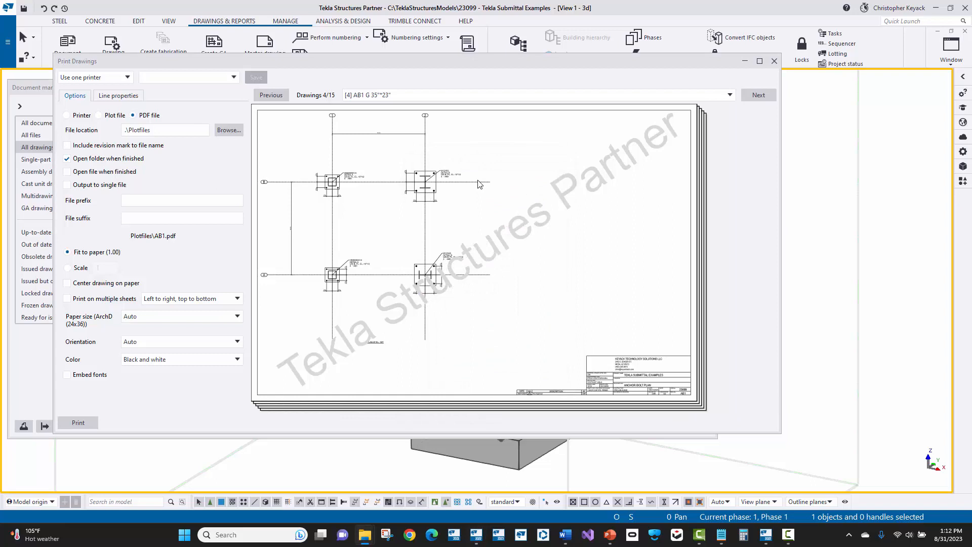
# Step: Browse for the PDF file location and create a folder named Erection inside PlotFiles
pyautogui.click(241, 132)
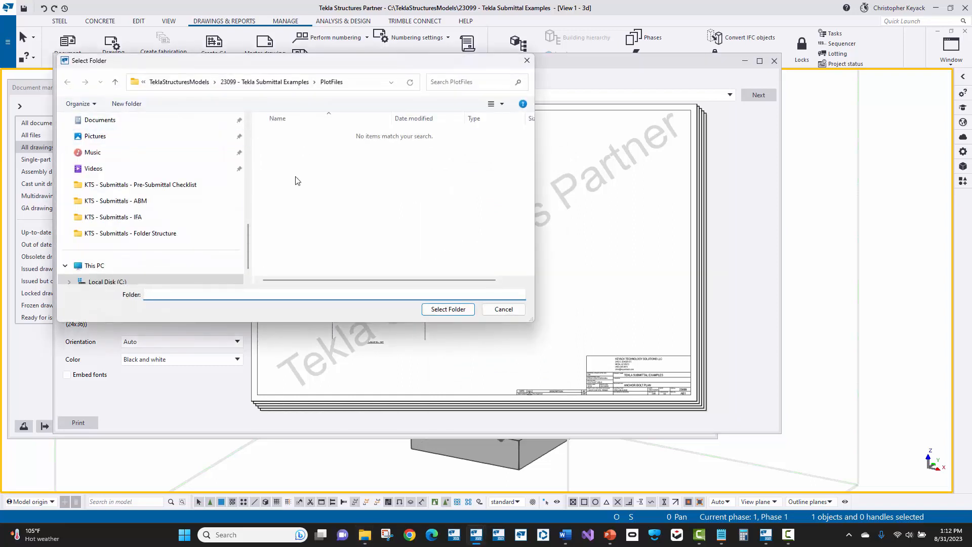
pyautogui.rightClick(284, 161)
pyautogui.moveTo(338, 268)
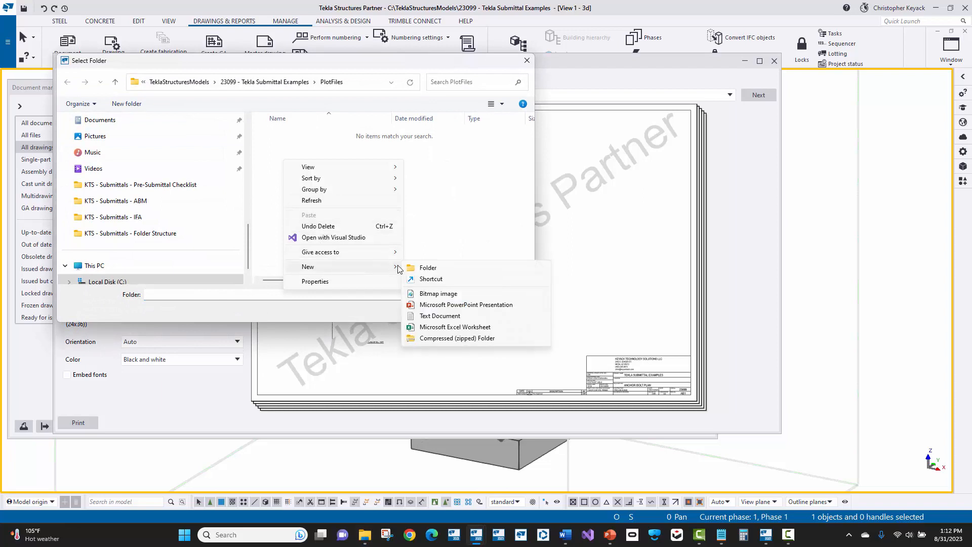
pyautogui.click(418, 267)
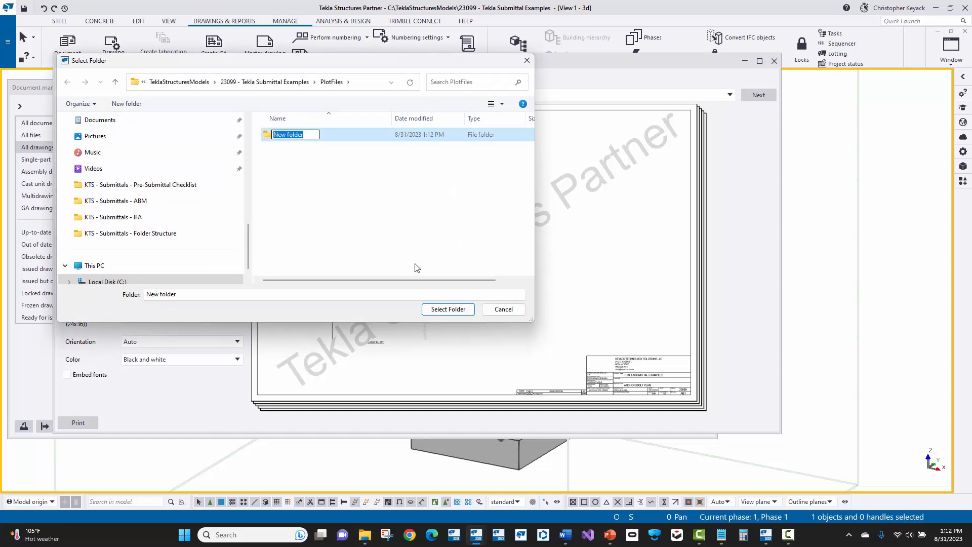
pyautogui.write('Erection')
pyautogui.press('Return')
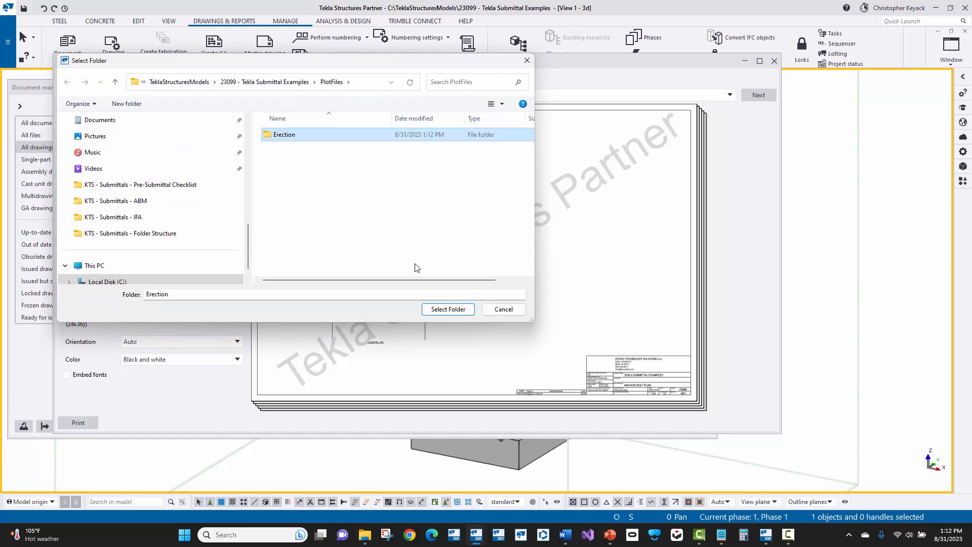
# Step: Create a second folder named Shop inside PlotFiles, alongside the Erection folder
pyautogui.click(280, 225)
pyautogui.rightClick(292, 202)
pyautogui.moveTo(355, 320)
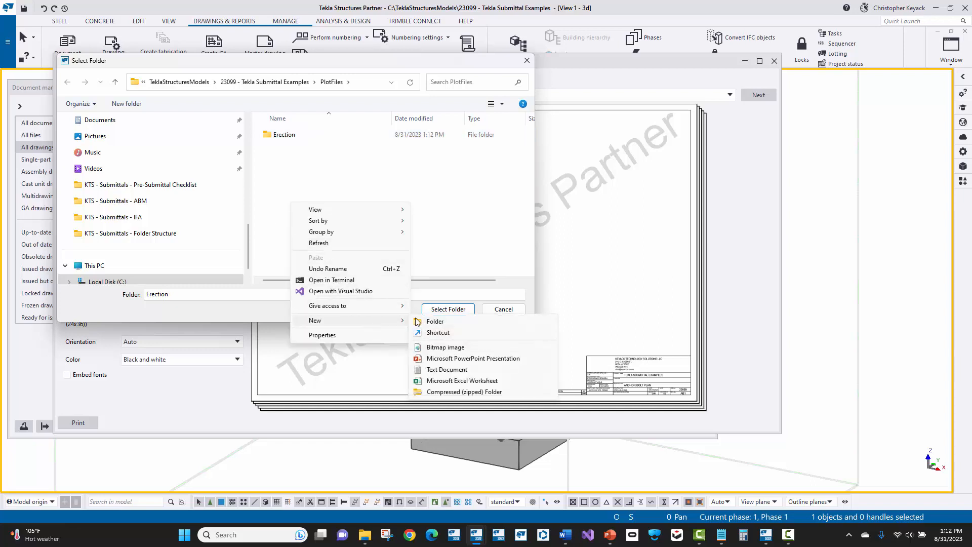
pyautogui.click(418, 322)
pyautogui.write('Shop')
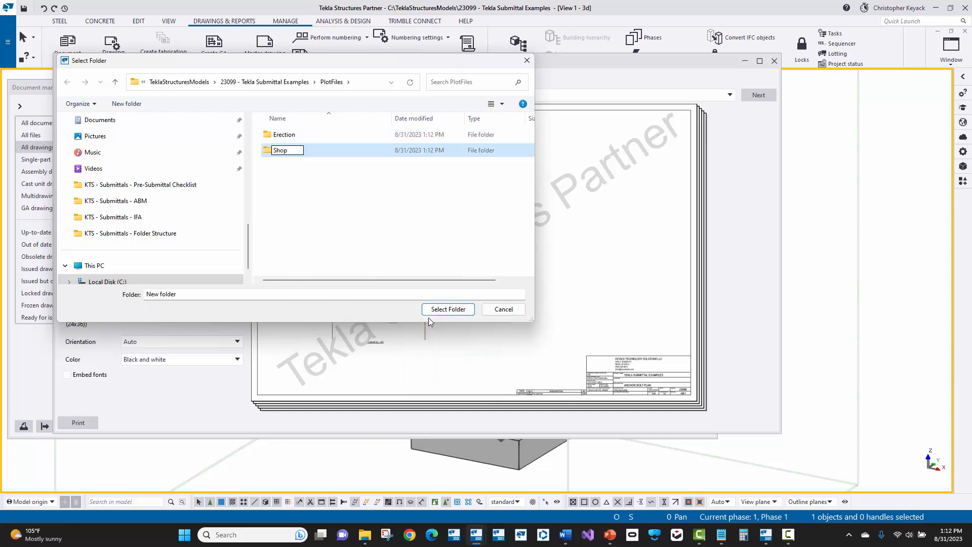
pyautogui.press('Return')
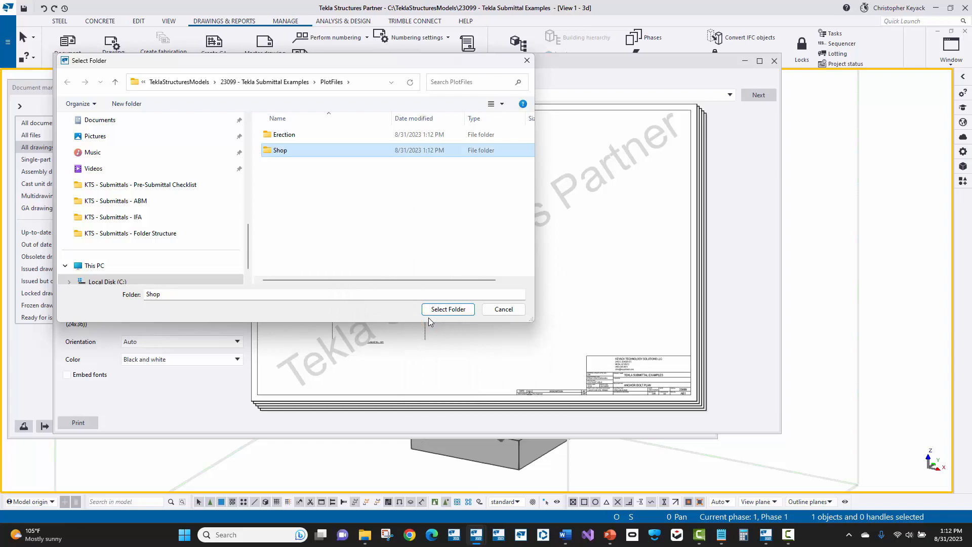
# Step: Set the PDF file location to the PlotFiles\Erection folder and close the print settings
pyautogui.click(338, 219)
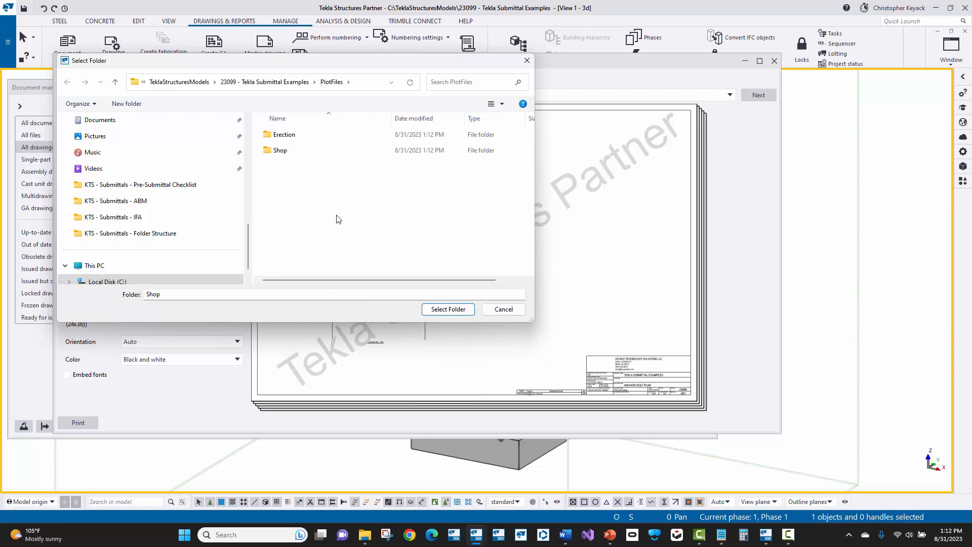
pyautogui.doubleClick(299, 134)
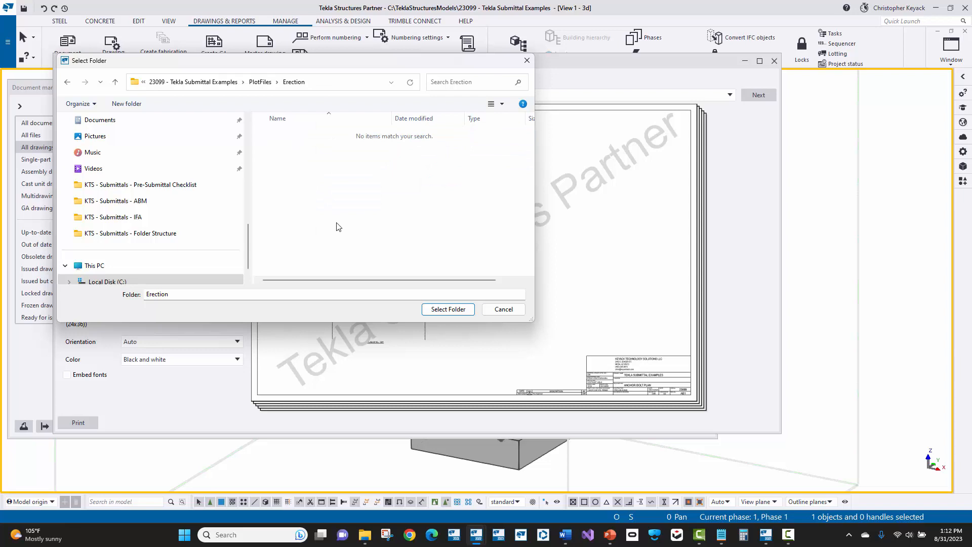
pyautogui.click(448, 309)
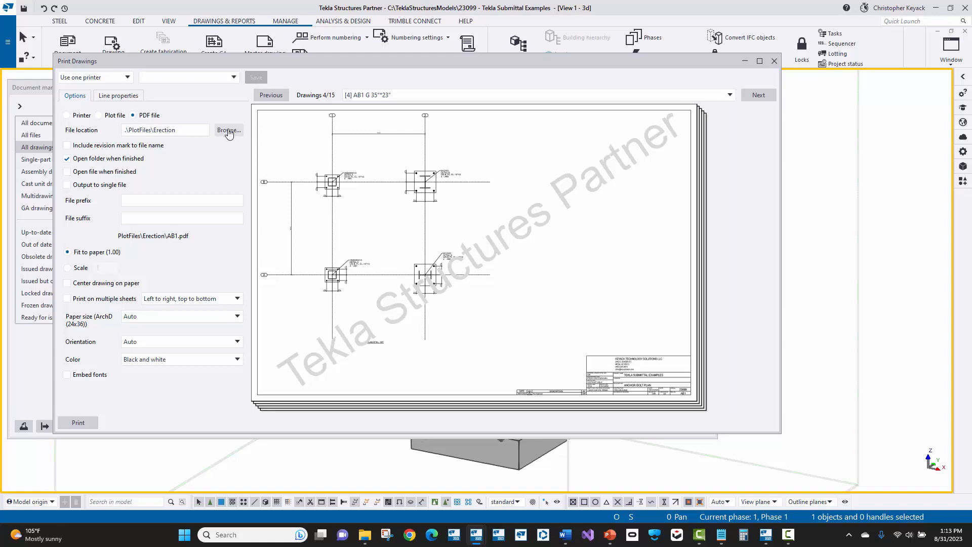
pyautogui.click(772, 62)
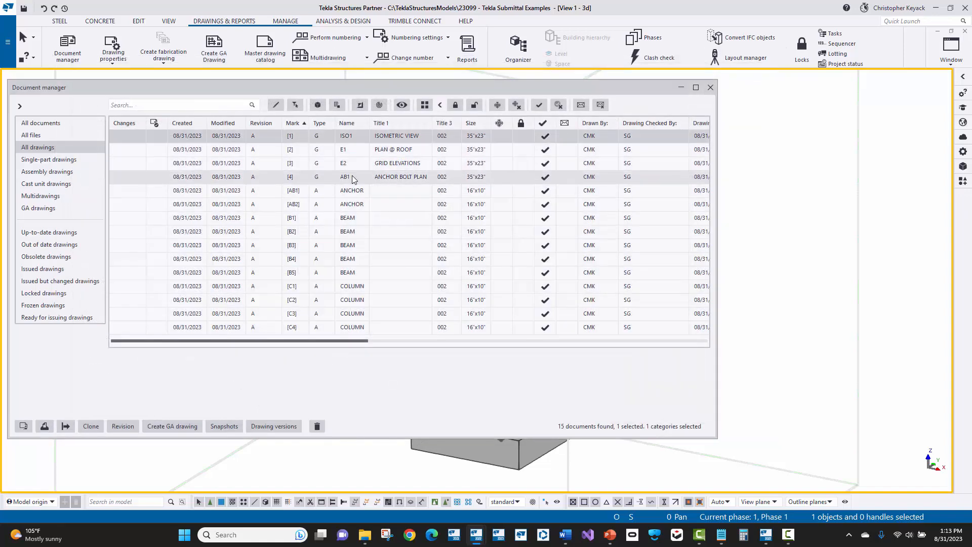
# Step: Print the general arrangement drawings ISO1, E1, E2 and AB1 as PDFs into the Erection folder and check the output
pyautogui.keyDown('shift'); pyautogui.click(353, 177); pyautogui.keyUp('shift')
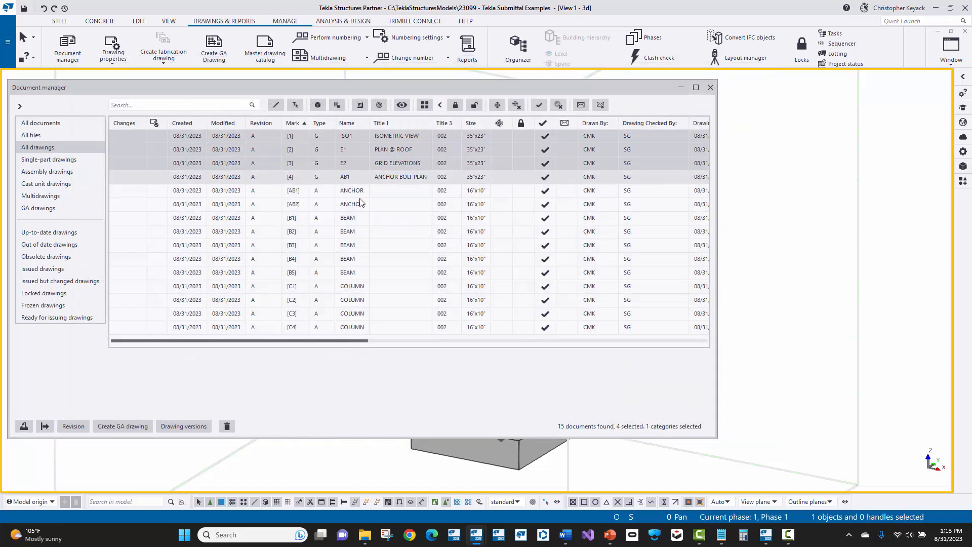
pyautogui.rightClick(267, 163)
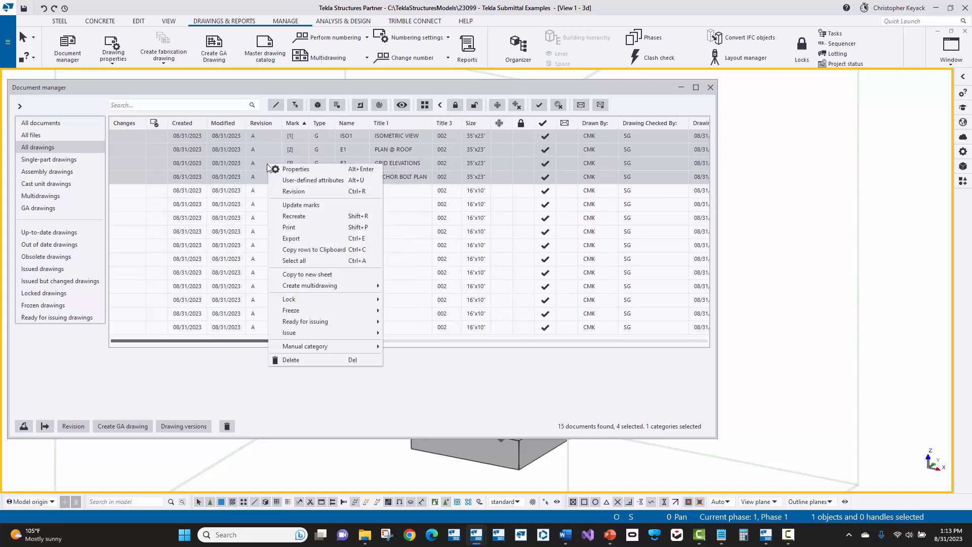
pyautogui.click(283, 227)
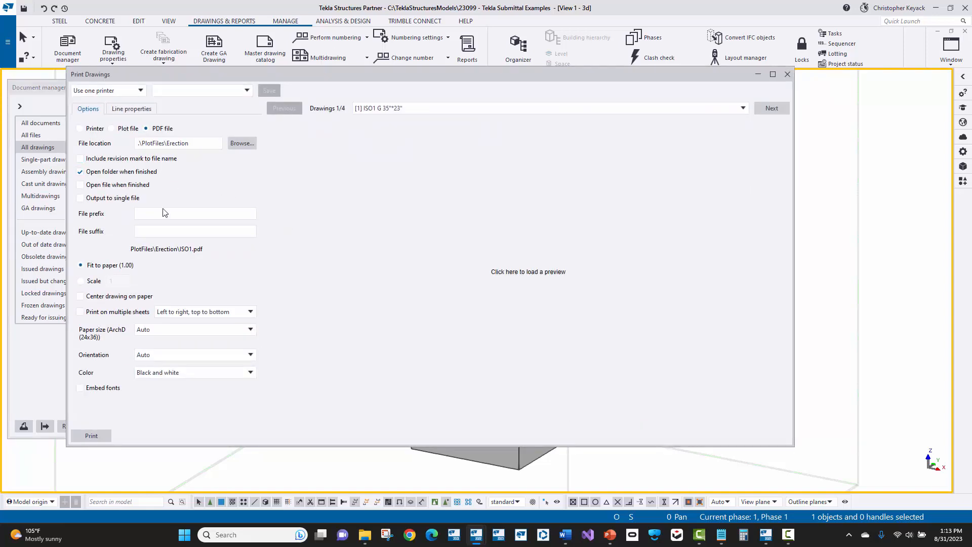
pyautogui.click(516, 274)
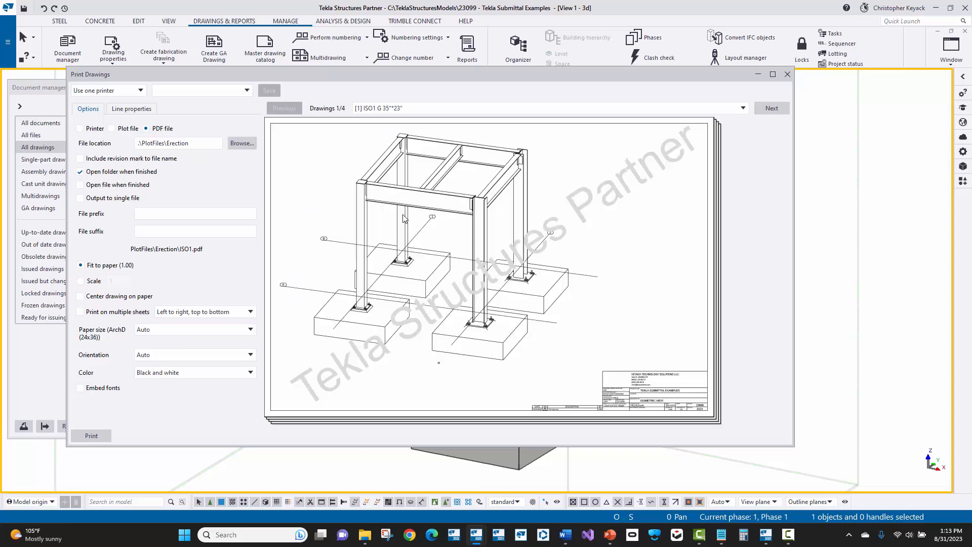
pyautogui.click(80, 436)
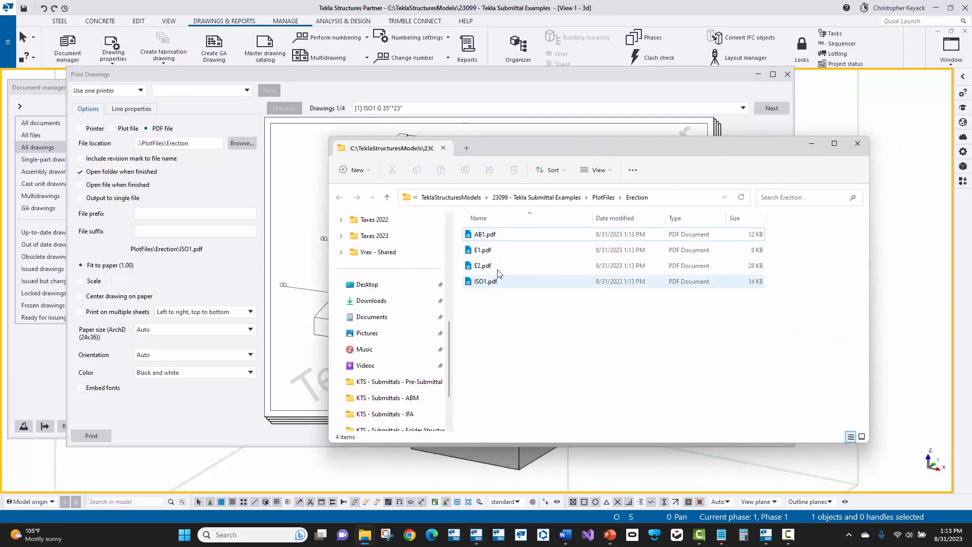
pyautogui.click(601, 197)
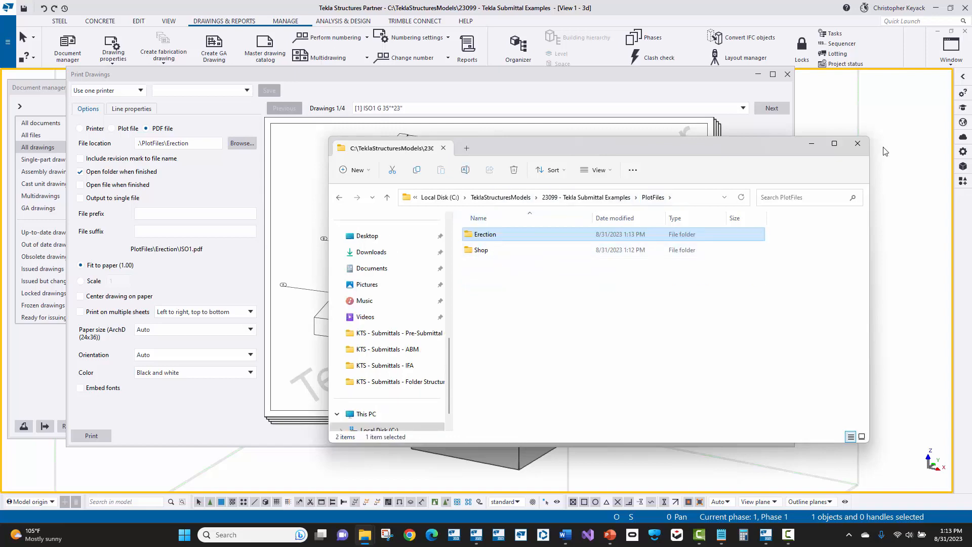
pyautogui.click(864, 144)
# Step: Change the PDF file location to the PlotFiles\Shop folder and close the print settings
pyautogui.click(242, 144)
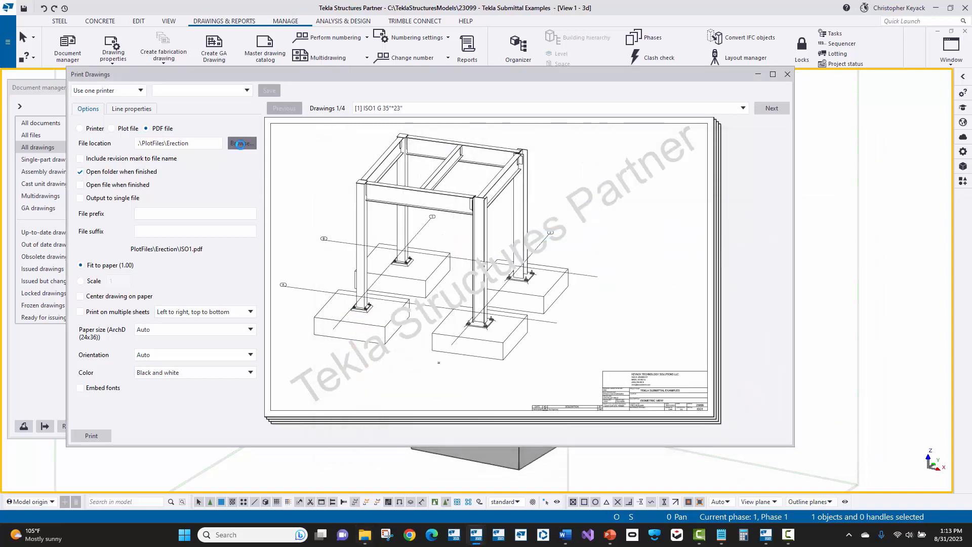
pyautogui.click(273, 95)
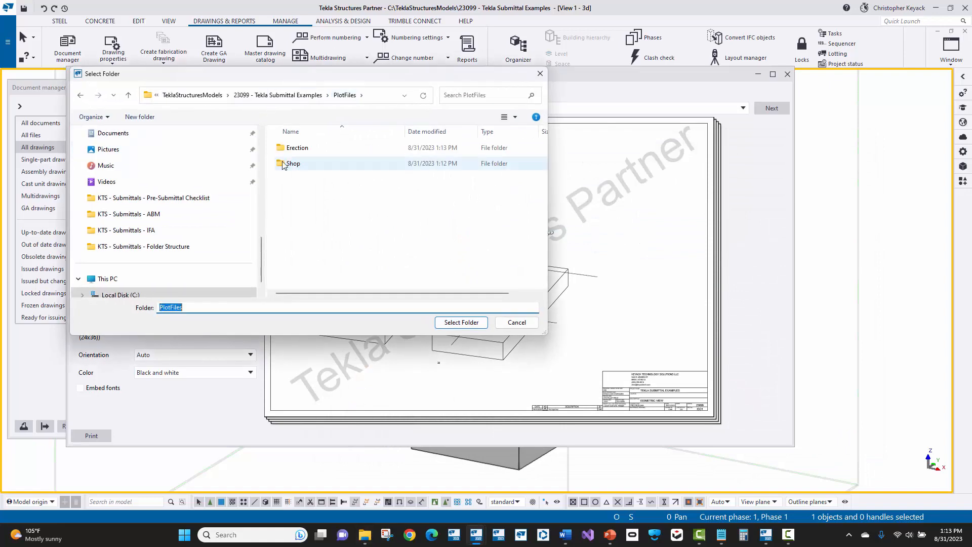
pyautogui.doubleClick(291, 161)
pyautogui.click(459, 322)
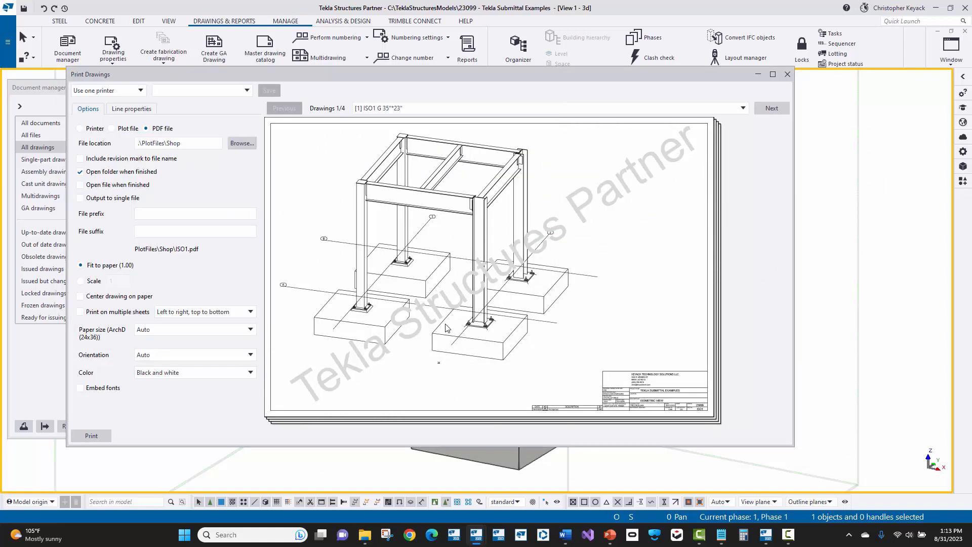
pyautogui.click(787, 75)
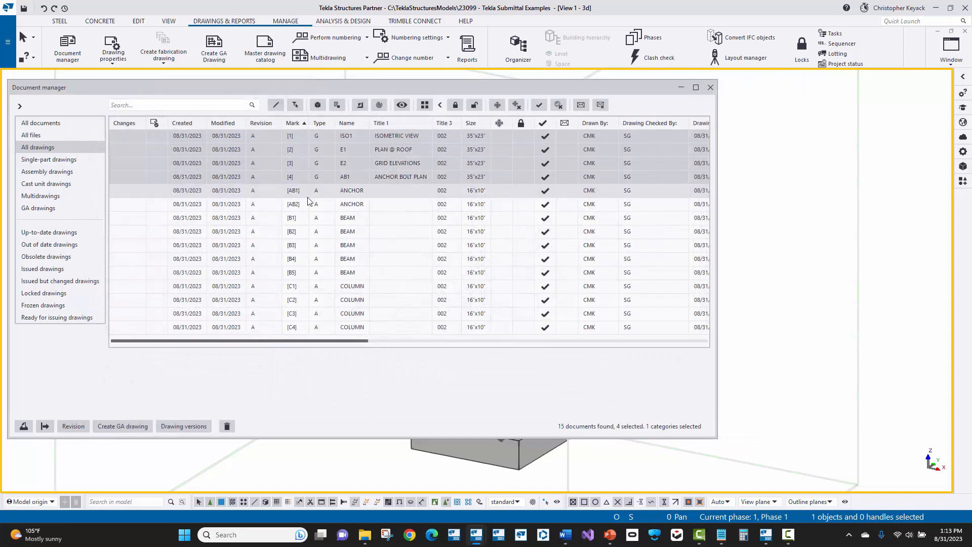
# Step: Print the assembly drawings from [AB1] through [C4] as black-and-white PDFs into the Shop folder
pyautogui.keyDown('shift'); pyautogui.click(283, 325); pyautogui.keyUp('shift')
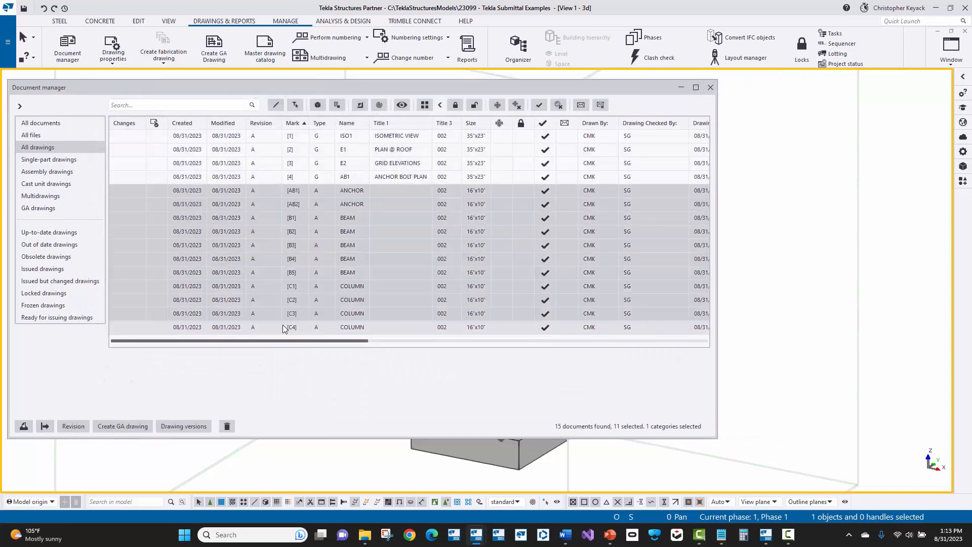
pyautogui.rightClick(231, 259)
pyautogui.click(250, 323)
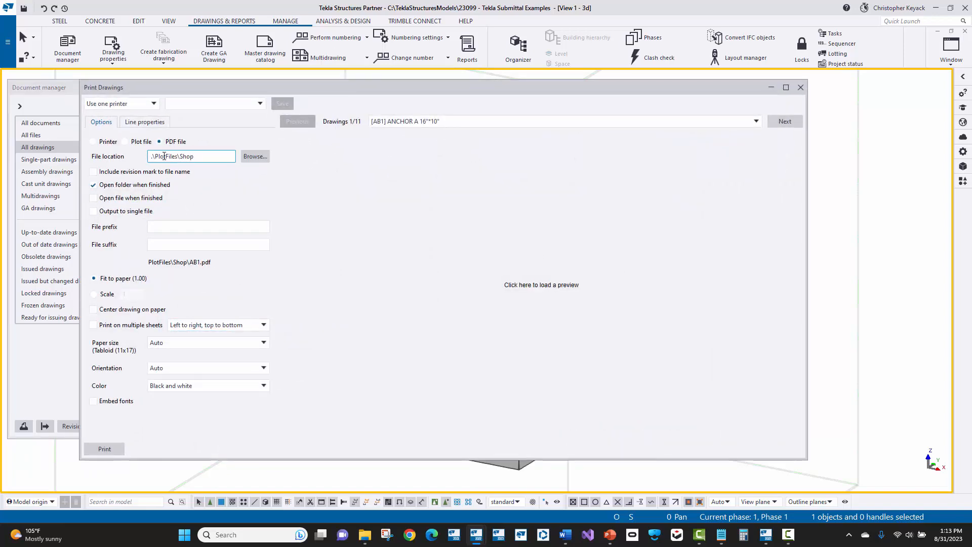
pyautogui.click(102, 448)
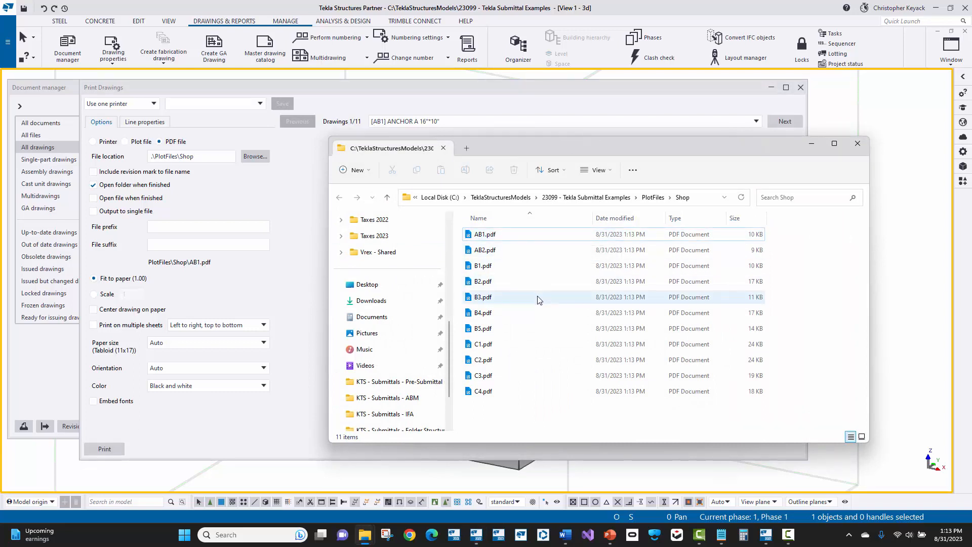
# Step: Check the Erection output and copy both the Erection and Shop folders from PlotFiles
pyautogui.click(648, 198)
pyautogui.doubleClick(524, 238)
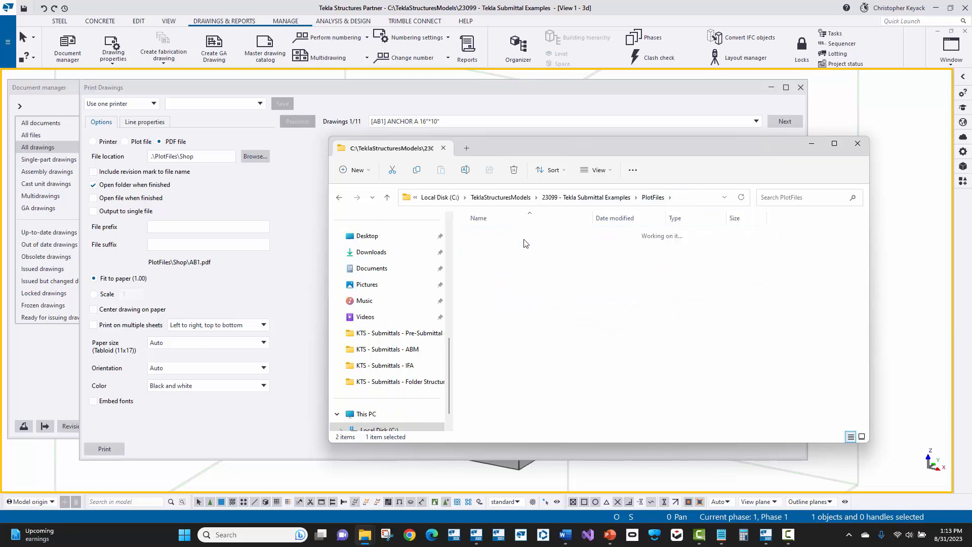
pyautogui.click(604, 198)
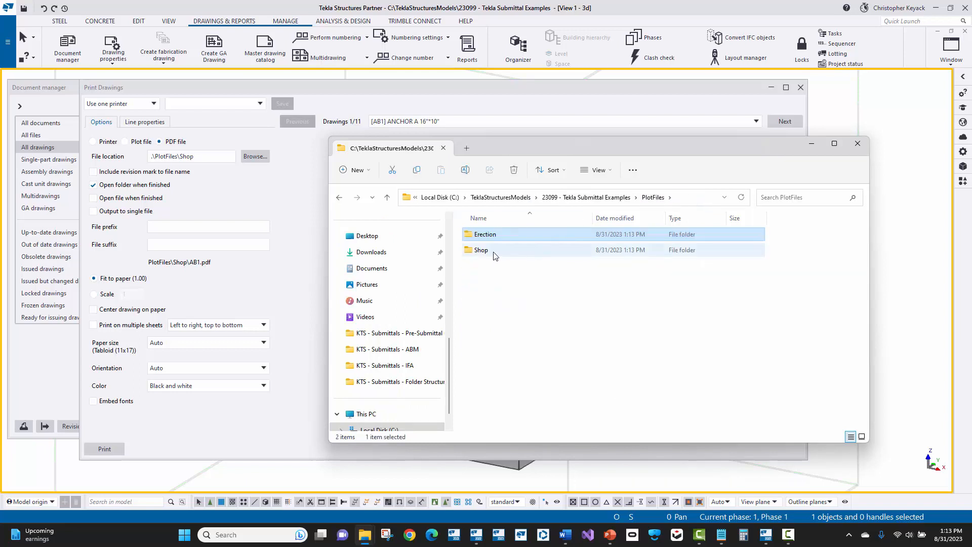
pyautogui.keyDown('ctrl'); pyautogui.click(502, 250); pyautogui.keyUp('ctrl')
pyautogui.rightClick(496, 252)
pyautogui.click(528, 264)
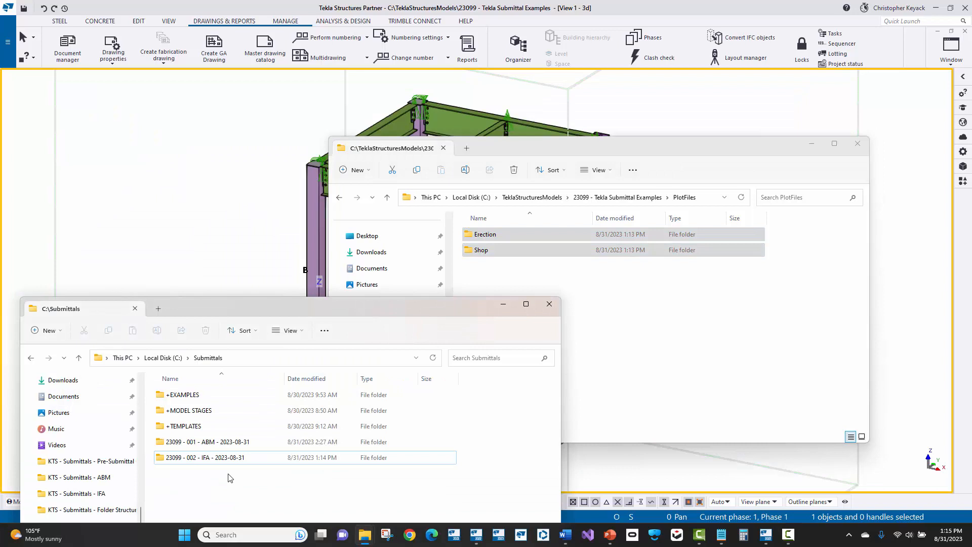
# Step: Paste the Erection and Shop folders into the submittal folder 23099 - 002 - IFA - 2023-08-31 and check their contents
pyautogui.click(191, 459)
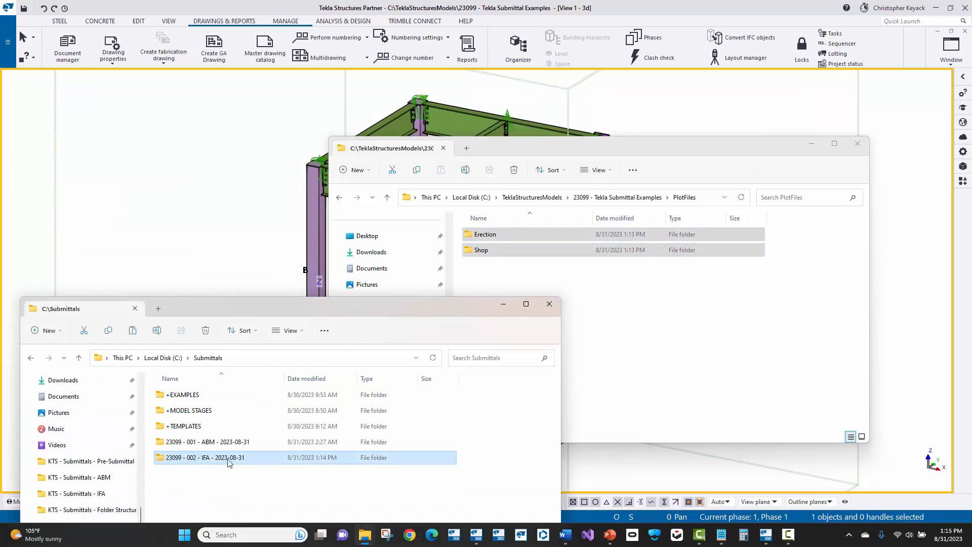
pyautogui.doubleClick(216, 458)
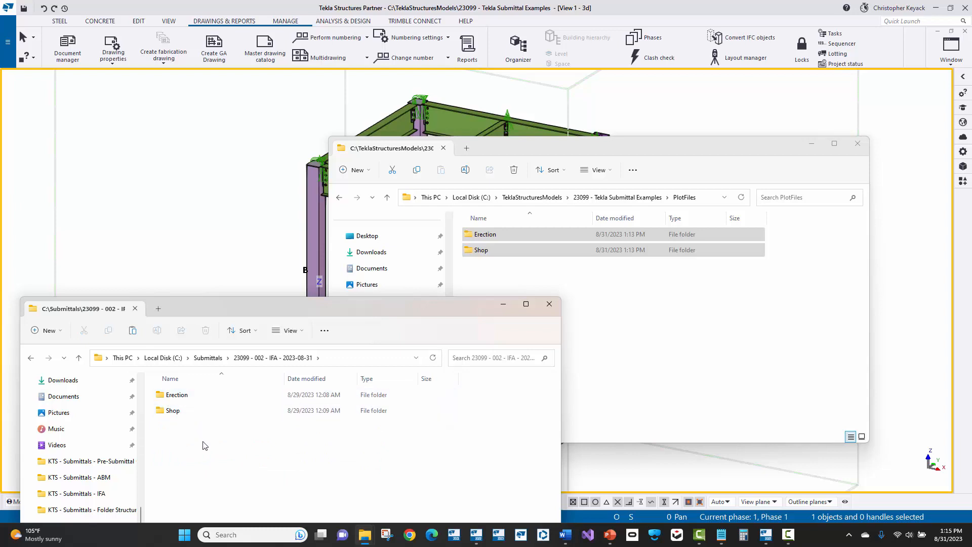
pyautogui.rightClick(204, 444)
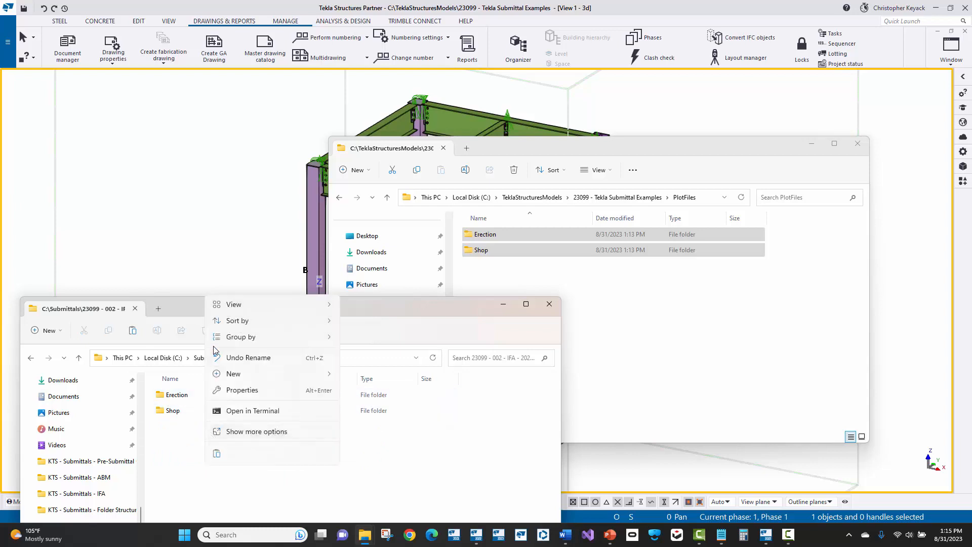
pyautogui.click(216, 453)
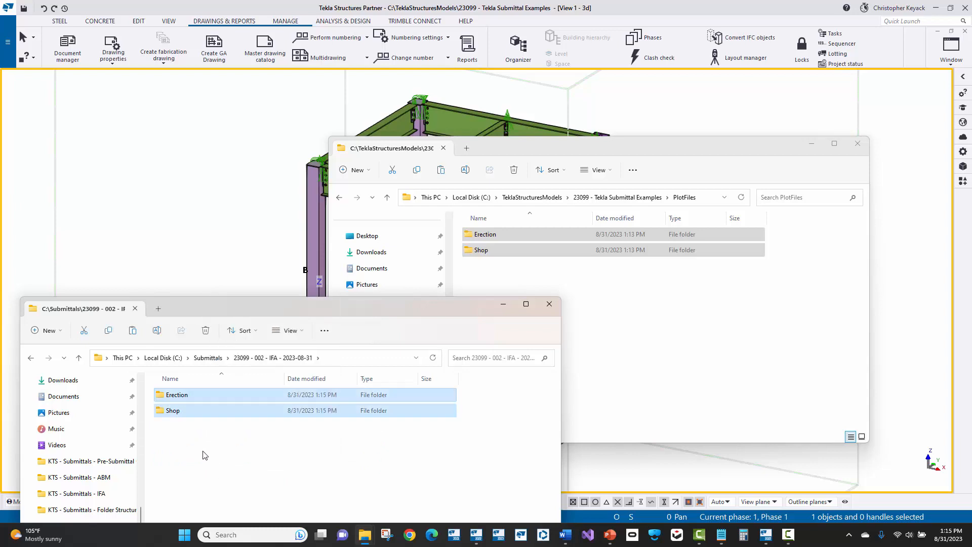
pyautogui.doubleClick(178, 395)
pyautogui.click(269, 358)
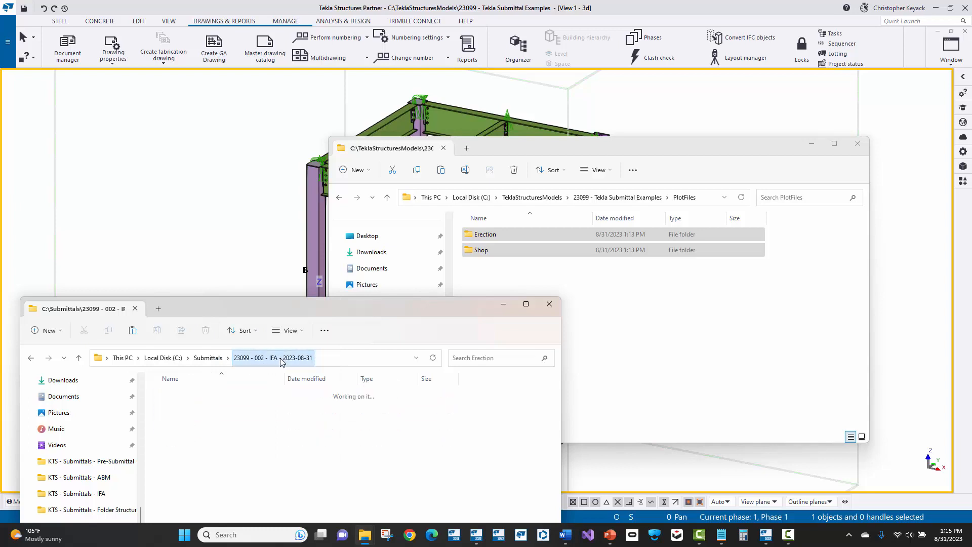
pyautogui.doubleClick(177, 411)
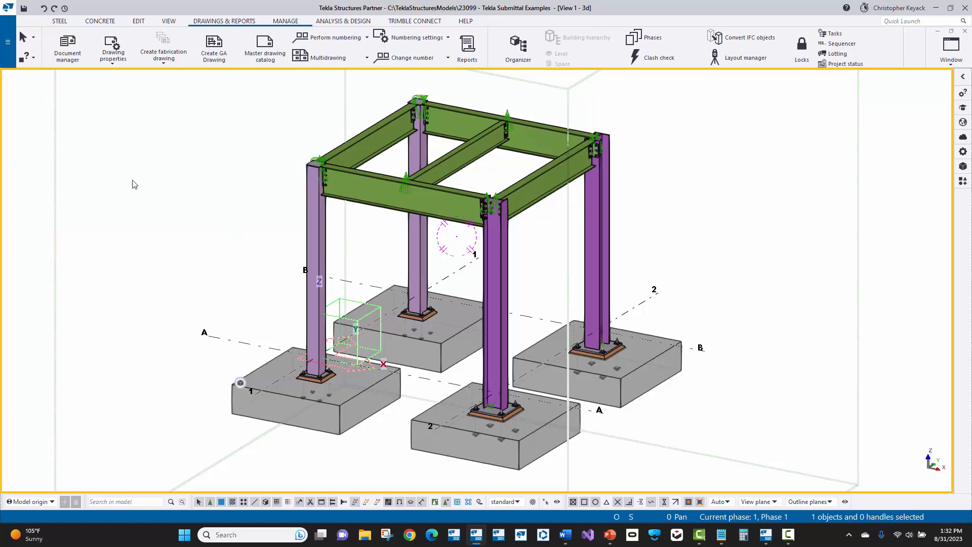
# Step: Examine the plot file name settings for assembly, cast unit, GA, single-part and multidrawings in the Printing advanced options, then close the dialog
pyautogui.click(9, 42)
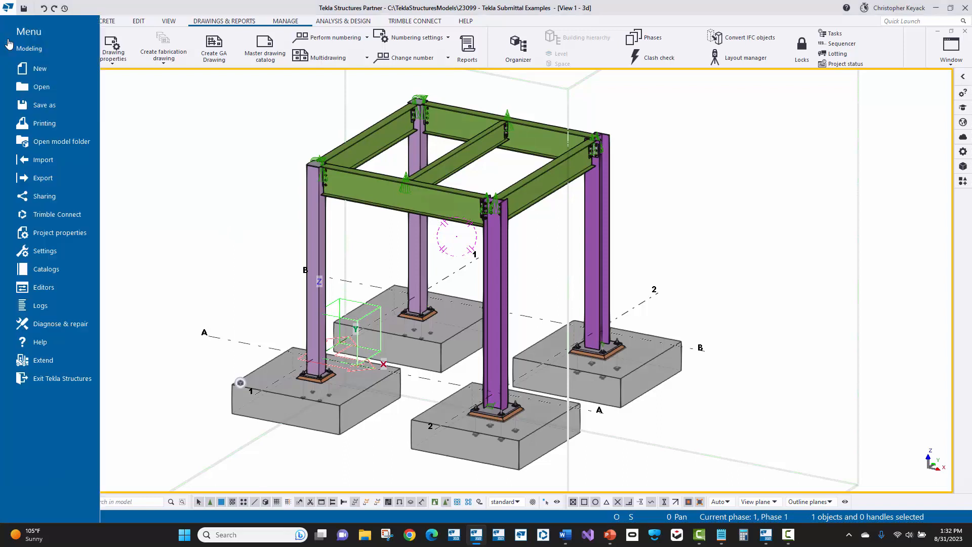
pyautogui.click(59, 252)
pyautogui.click(142, 64)
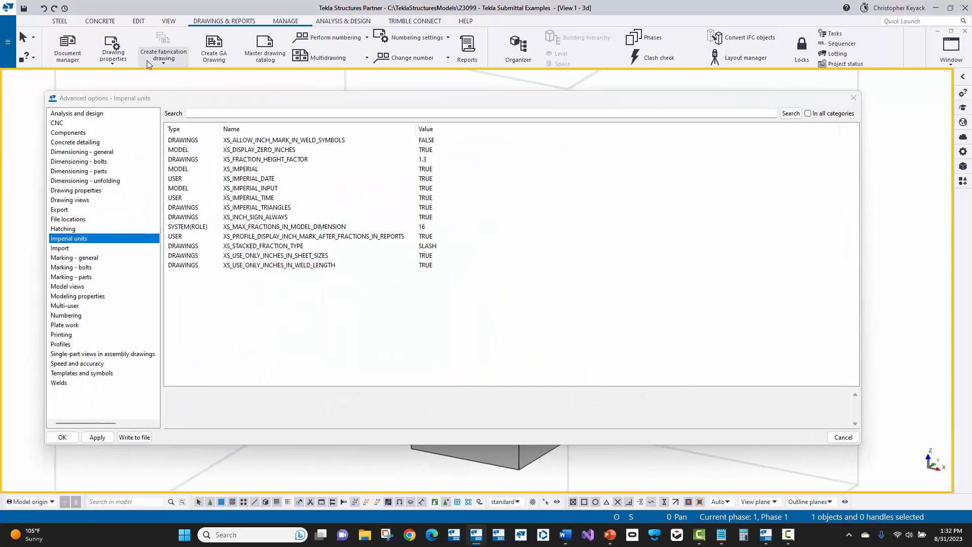
pyautogui.click(65, 336)
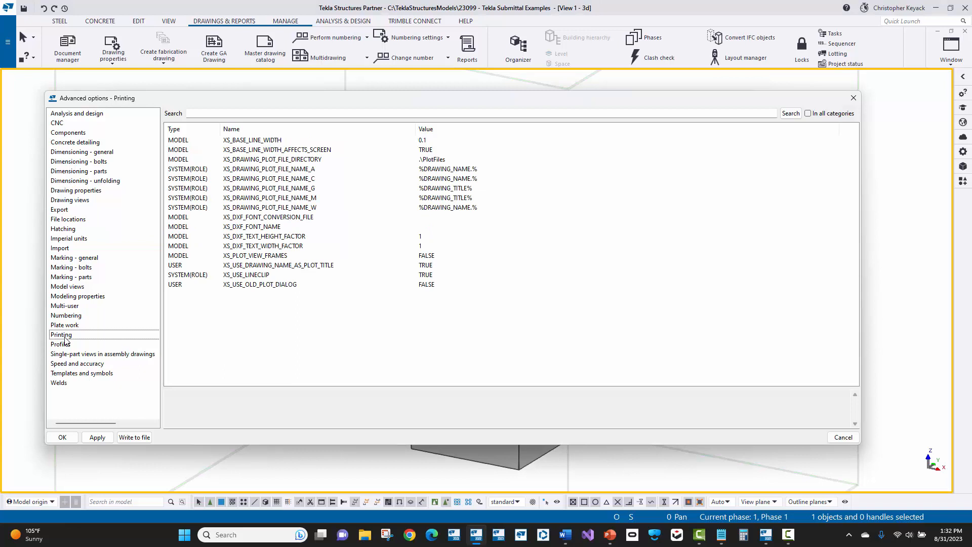
pyautogui.click(265, 171)
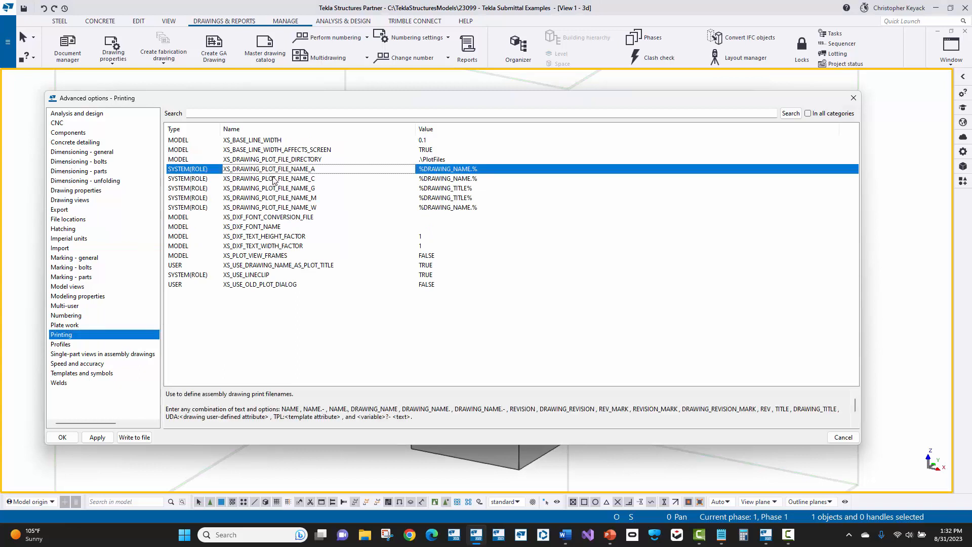
pyautogui.click(274, 180)
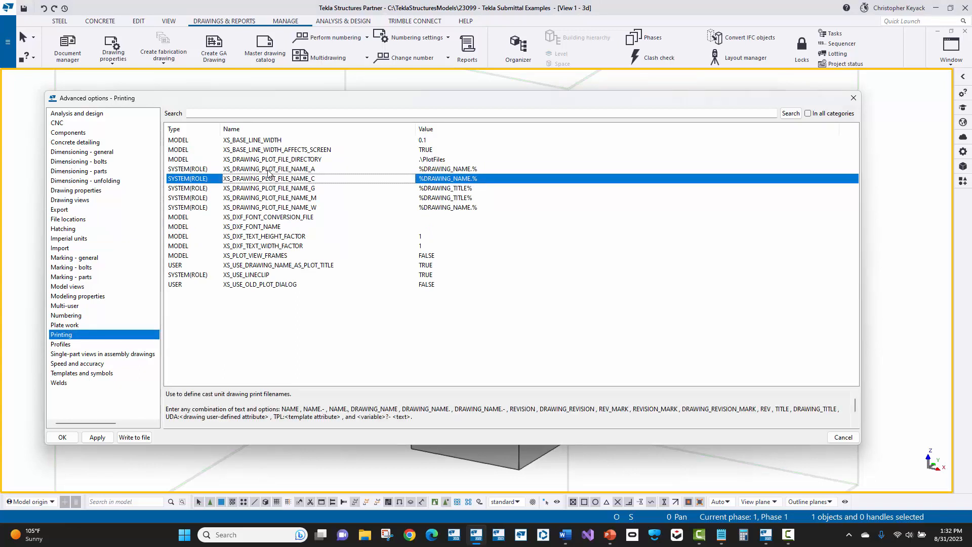
pyautogui.click(304, 171)
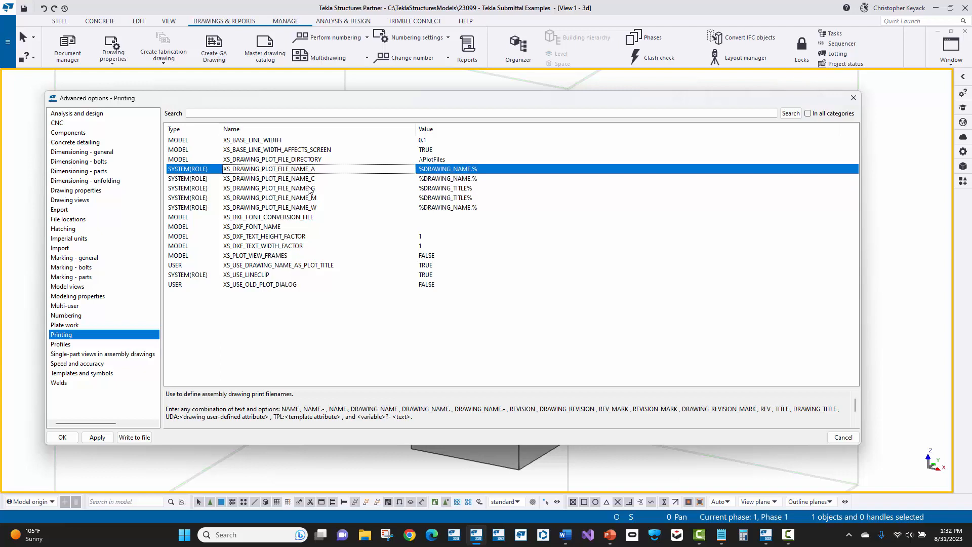
pyautogui.click(308, 188)
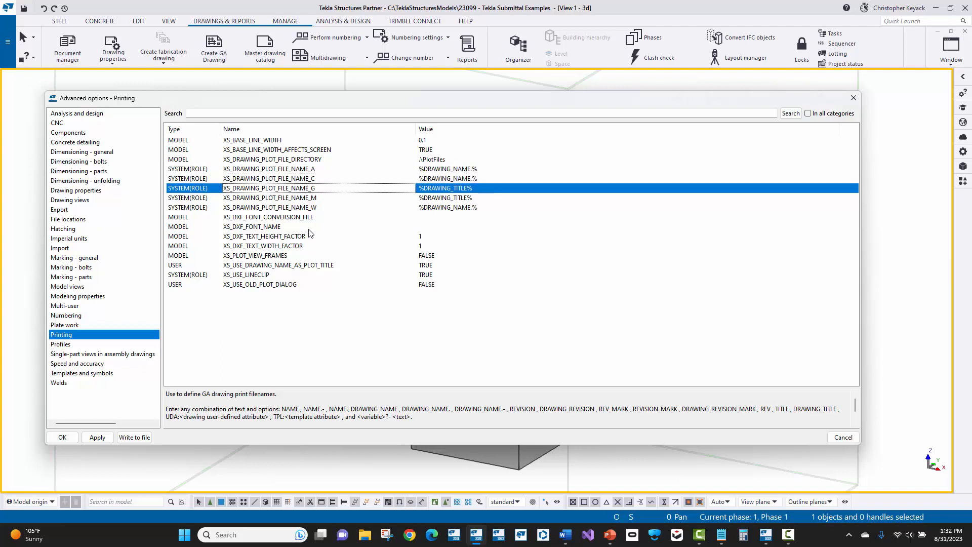
pyautogui.click(310, 208)
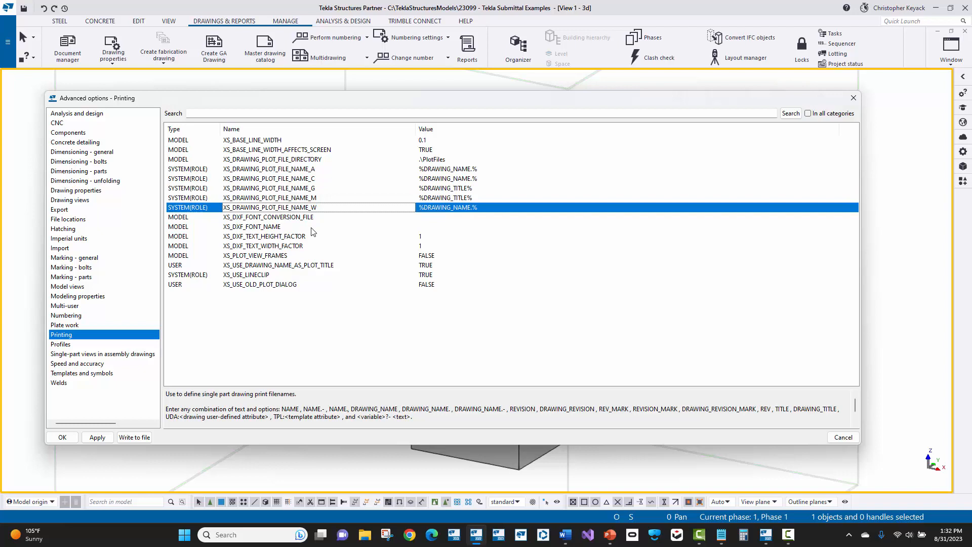
pyautogui.click(309, 199)
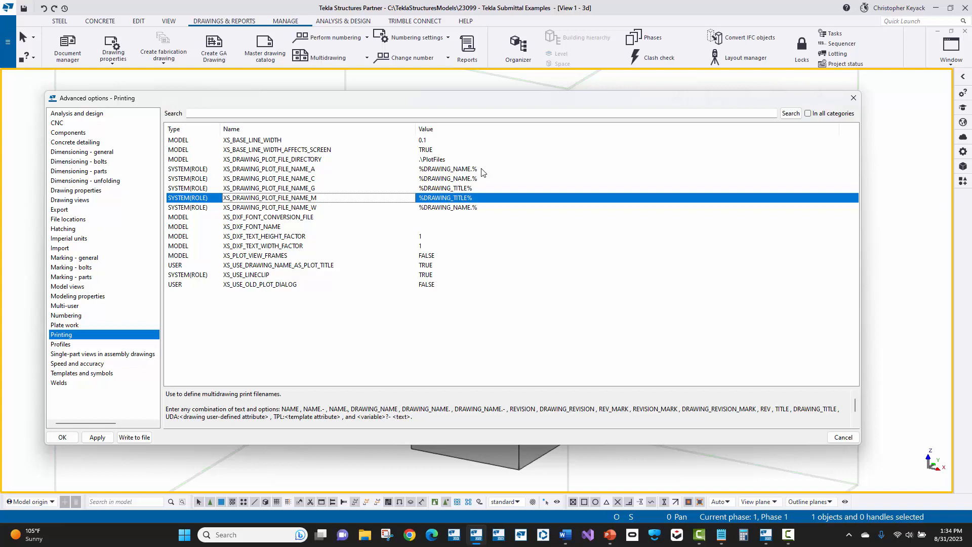
pyautogui.click(482, 170)
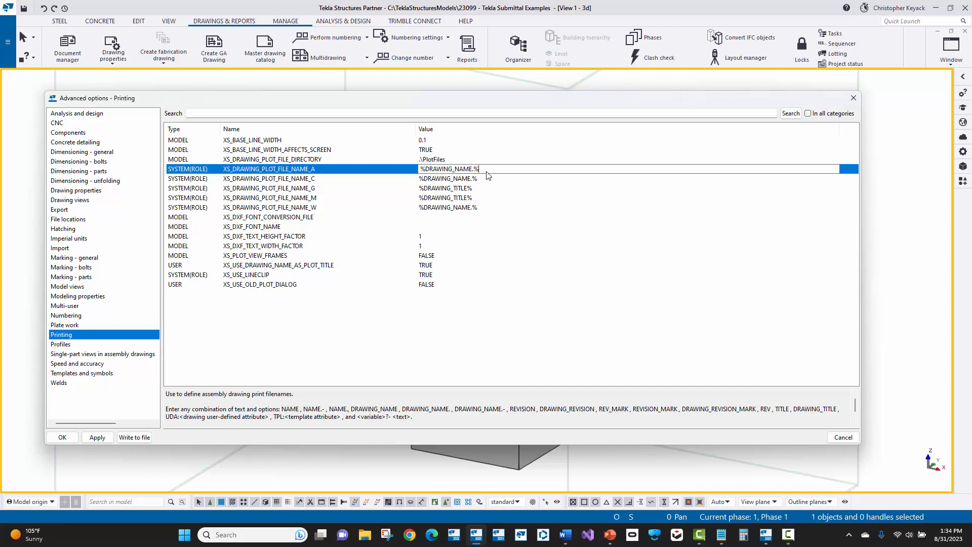
pyautogui.click(501, 322)
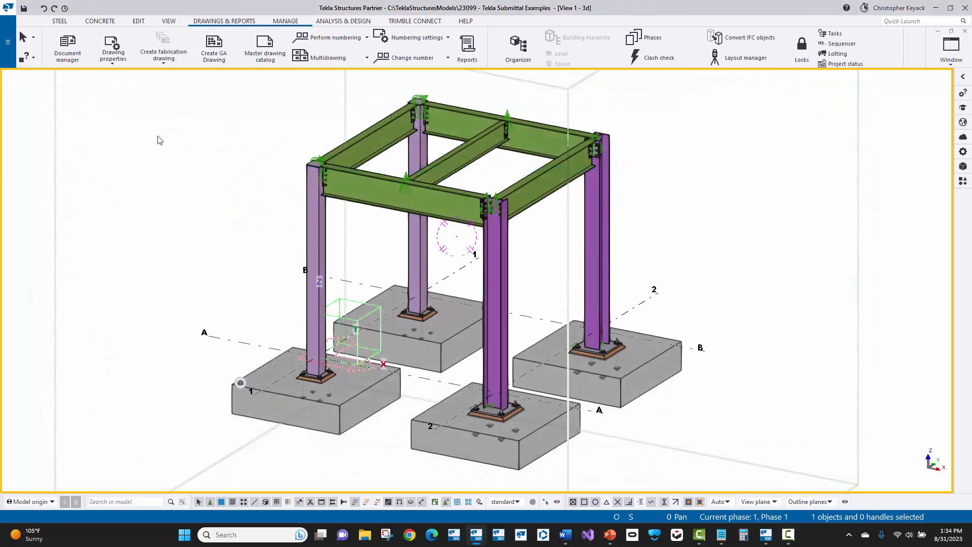
# Step: Select all drawings from [1] through [C4] in the Document manager
pyautogui.click(67, 50)
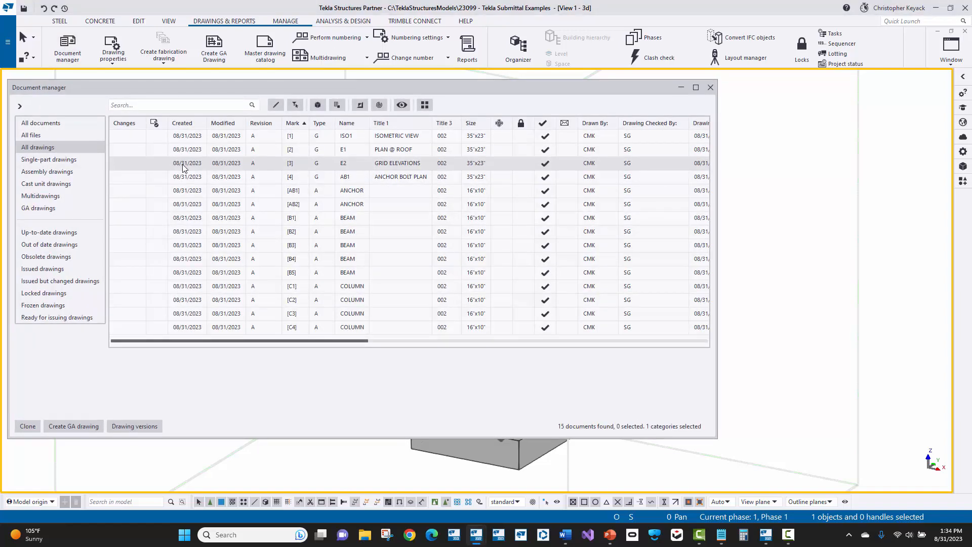
pyautogui.click(195, 137)
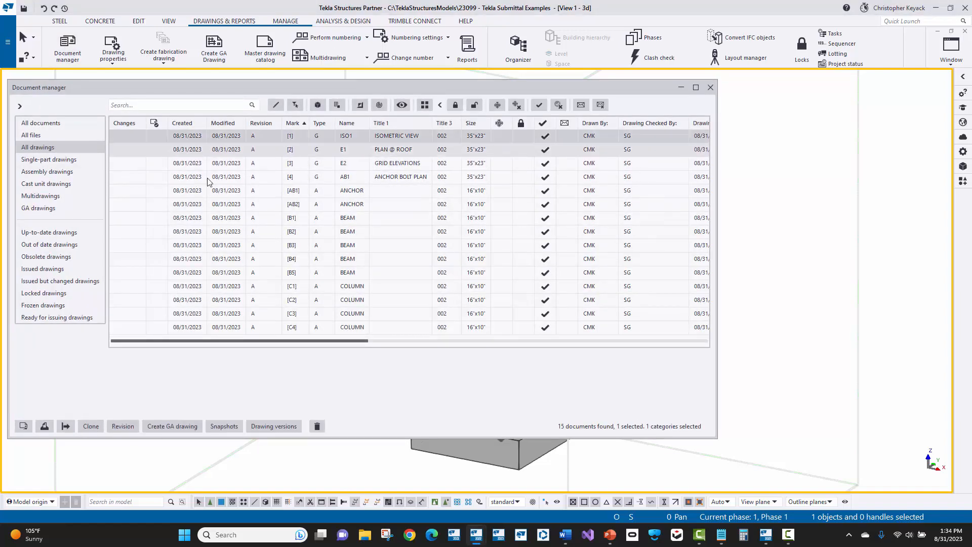
pyautogui.keyDown('shift'); pyautogui.click(240, 329); pyautogui.keyUp('shift')
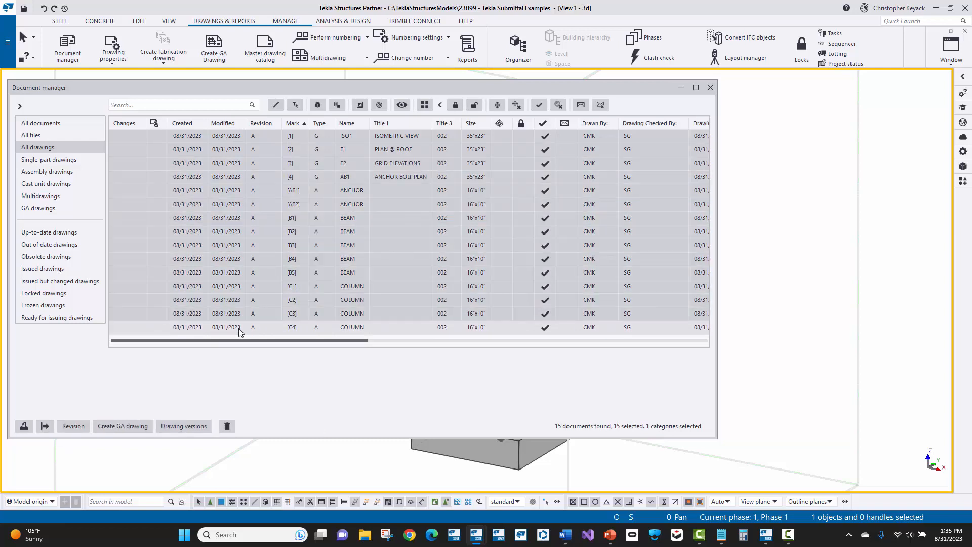
# Step: Open the Tekla PowerFab export and load the For Approval settings
pyautogui.click(8, 42)
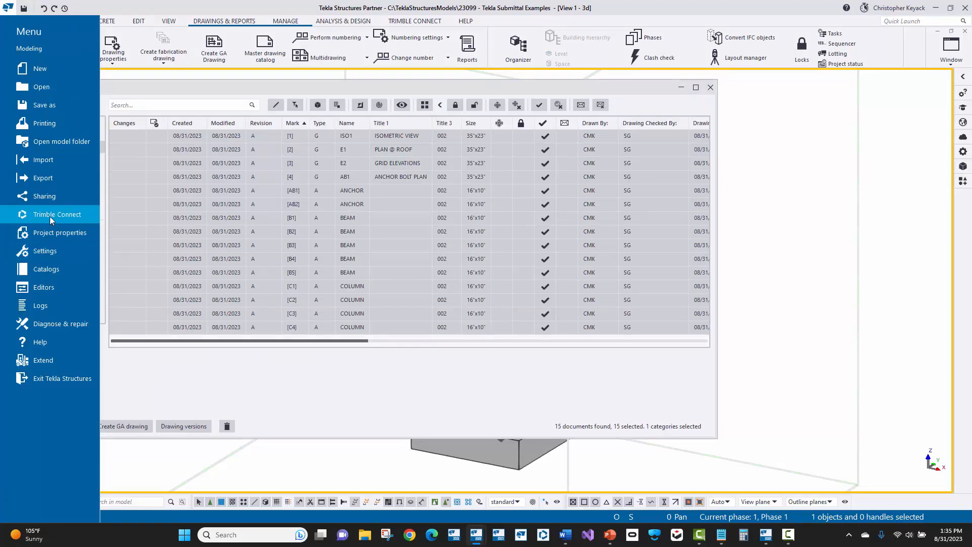
pyautogui.click(48, 177)
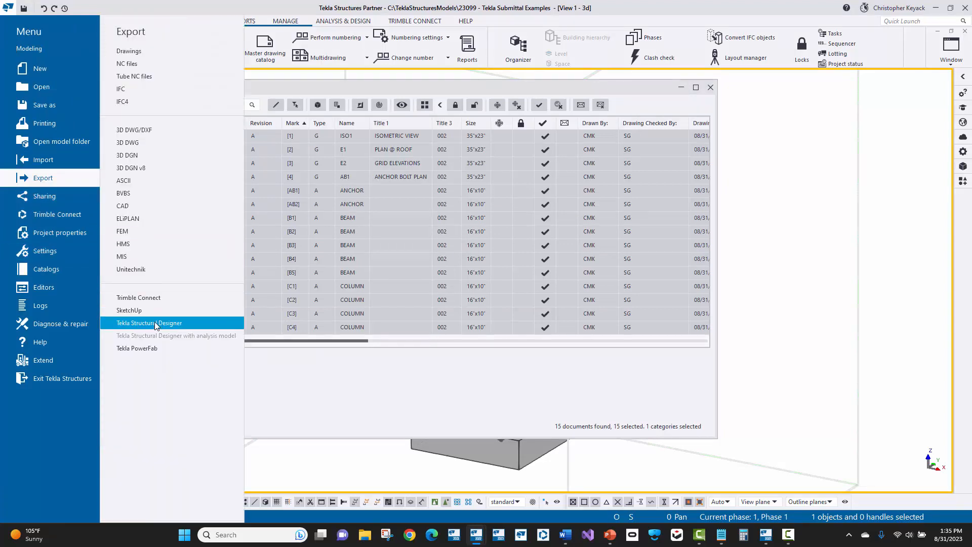
pyautogui.click(163, 348)
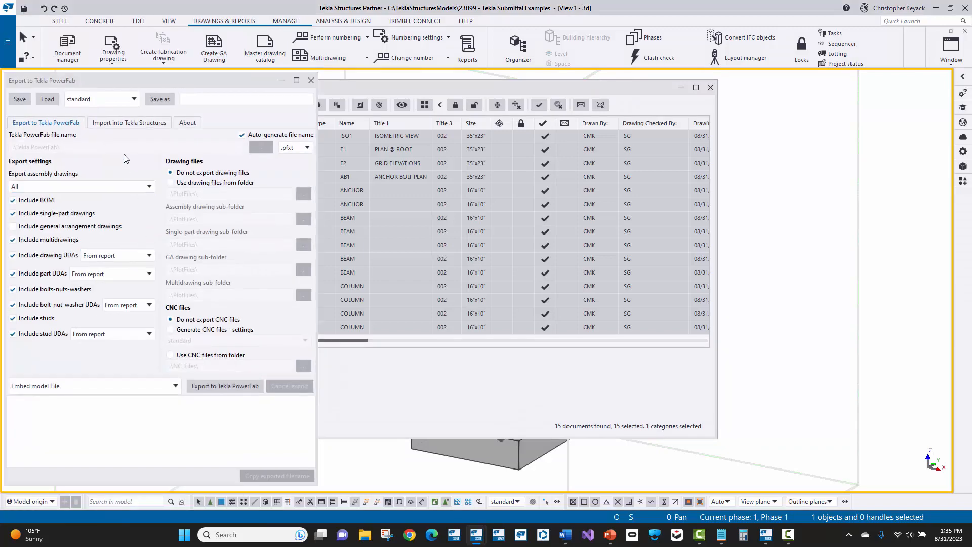
pyautogui.click(133, 100)
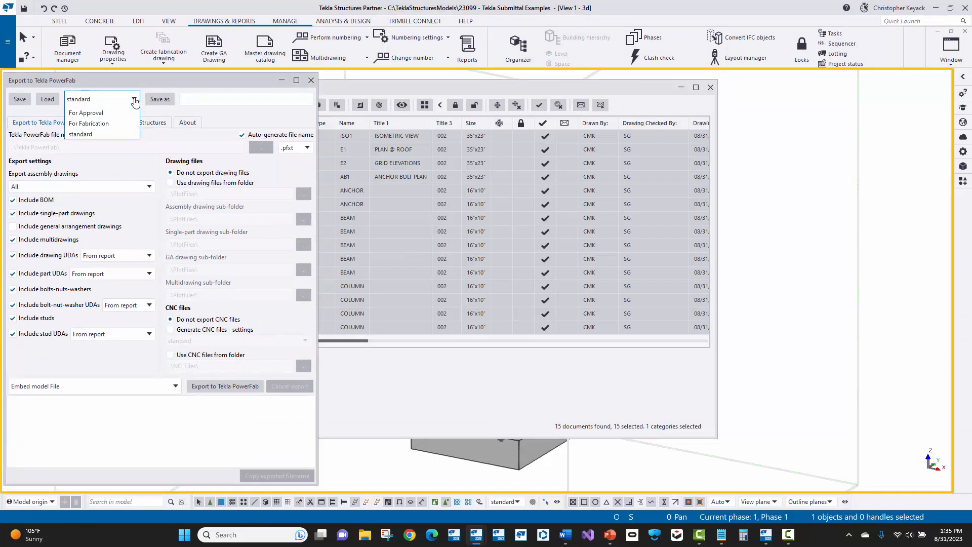
pyautogui.click(114, 113)
pyautogui.click(47, 100)
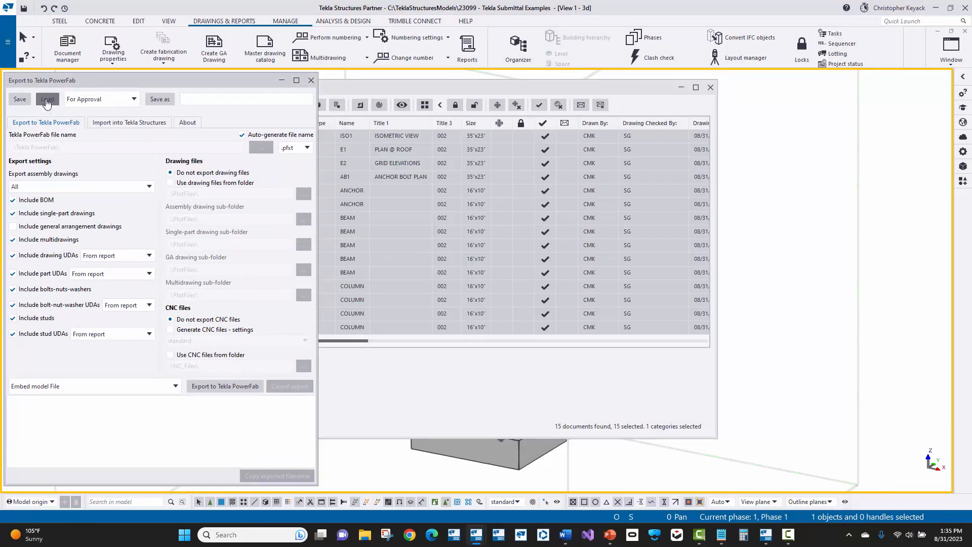
# Step: Review the PowerFab export's file name, file format, assembly drawing selection and BOM options
pyautogui.click(49, 149)
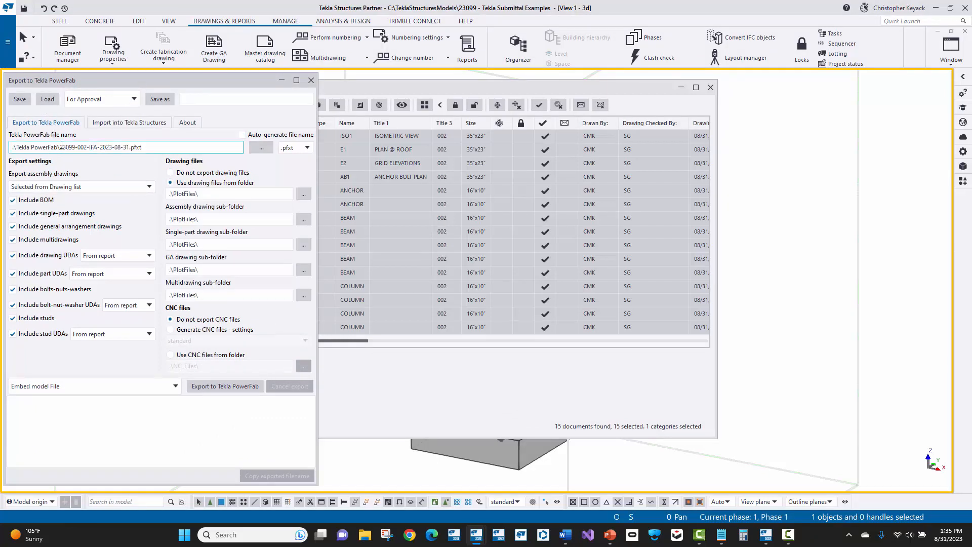
pyautogui.moveTo(61, 146); pyautogui.dragTo(147, 146)
pyautogui.click(147, 147)
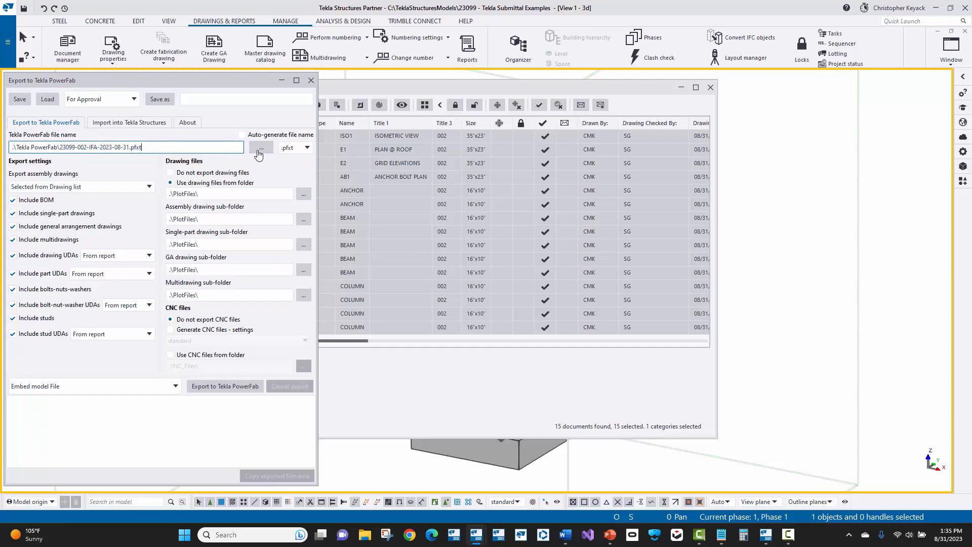
pyautogui.click(301, 150)
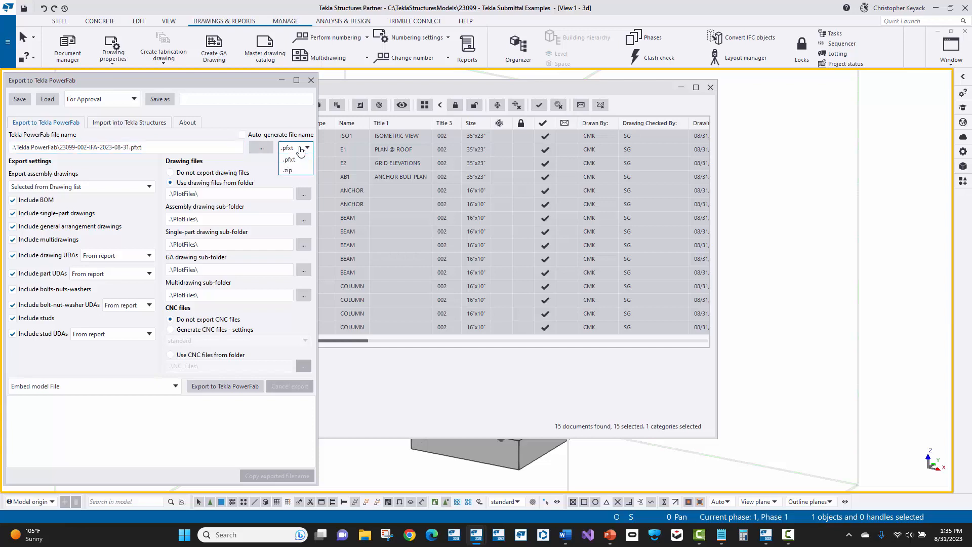
pyautogui.click(301, 150)
pyautogui.click(154, 147)
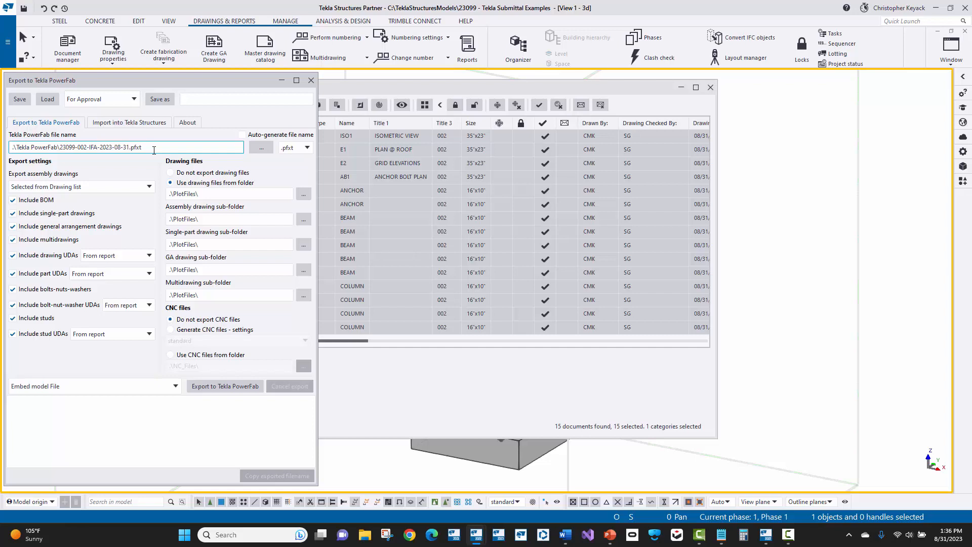
pyautogui.click(118, 191)
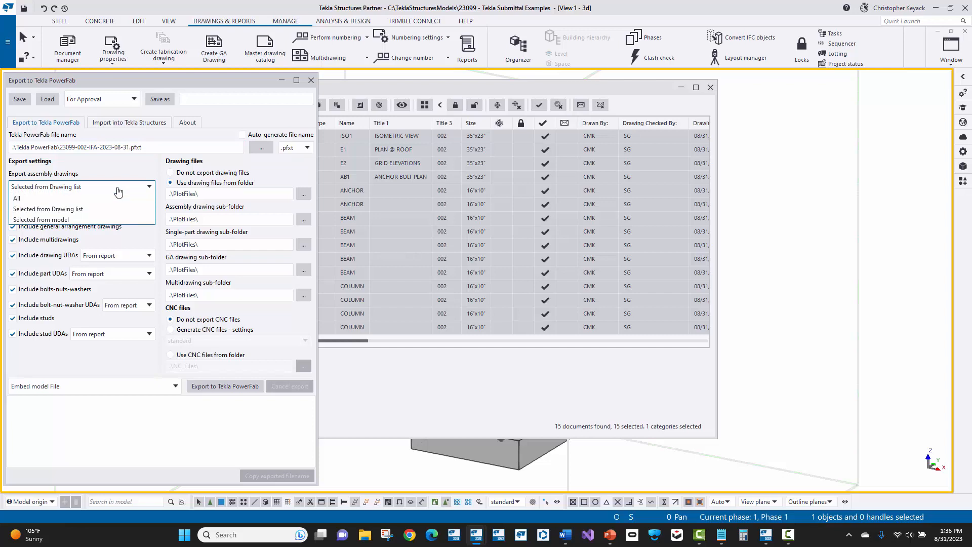
pyautogui.click(118, 193)
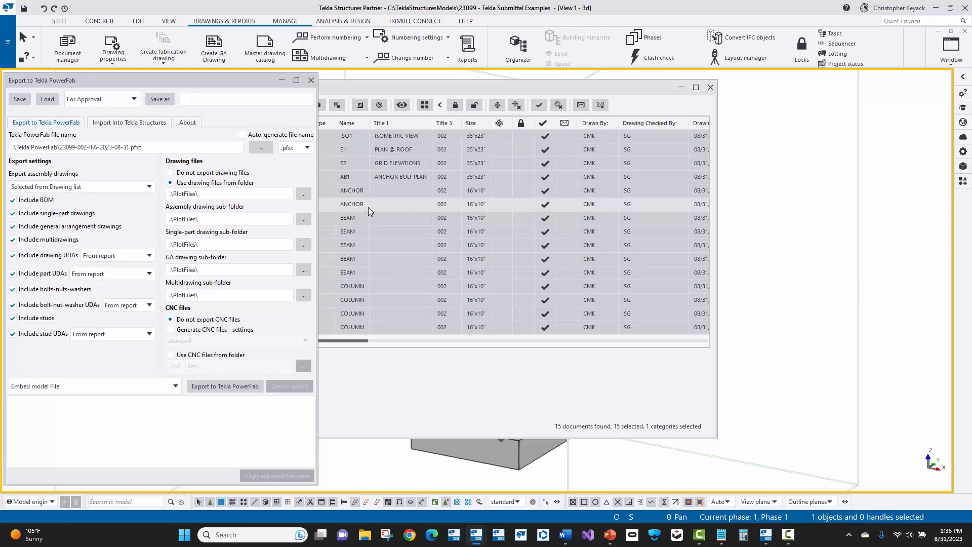
pyautogui.click(92, 188)
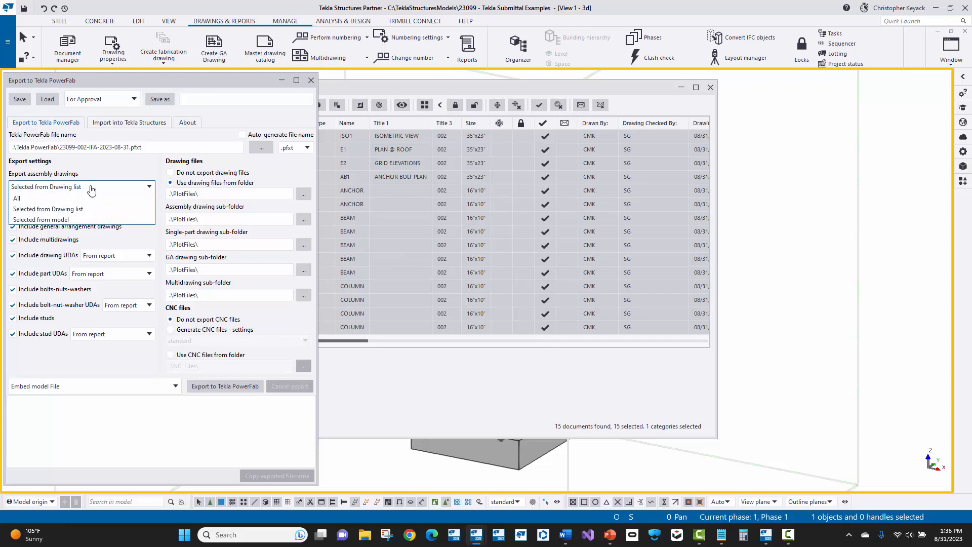
pyautogui.click(91, 189)
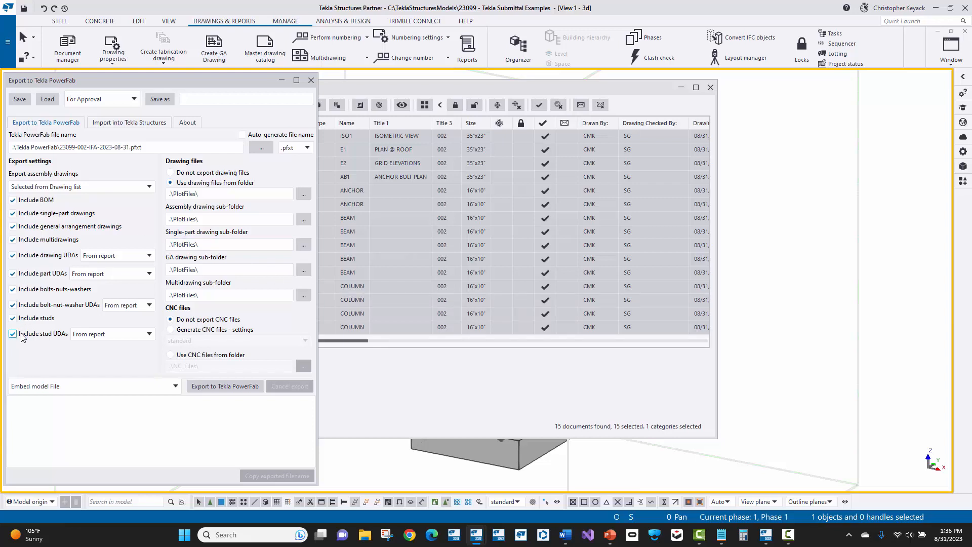
pyautogui.click(40, 203)
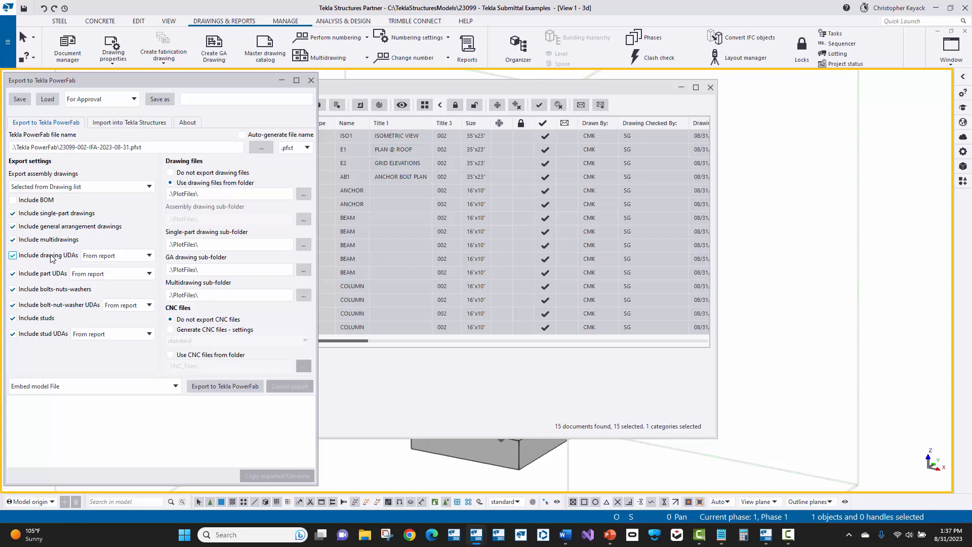
pyautogui.click(35, 201)
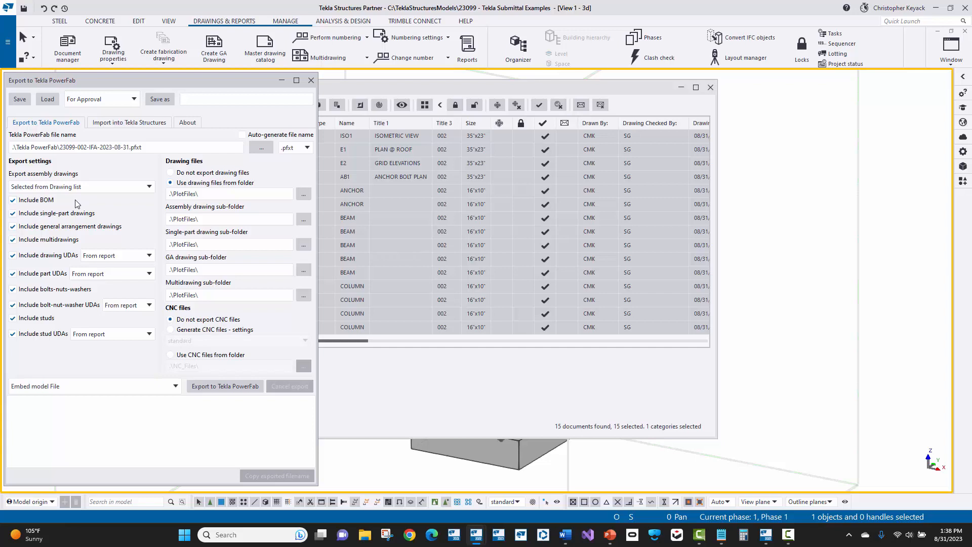
pyautogui.click(196, 192)
pyautogui.click(303, 219)
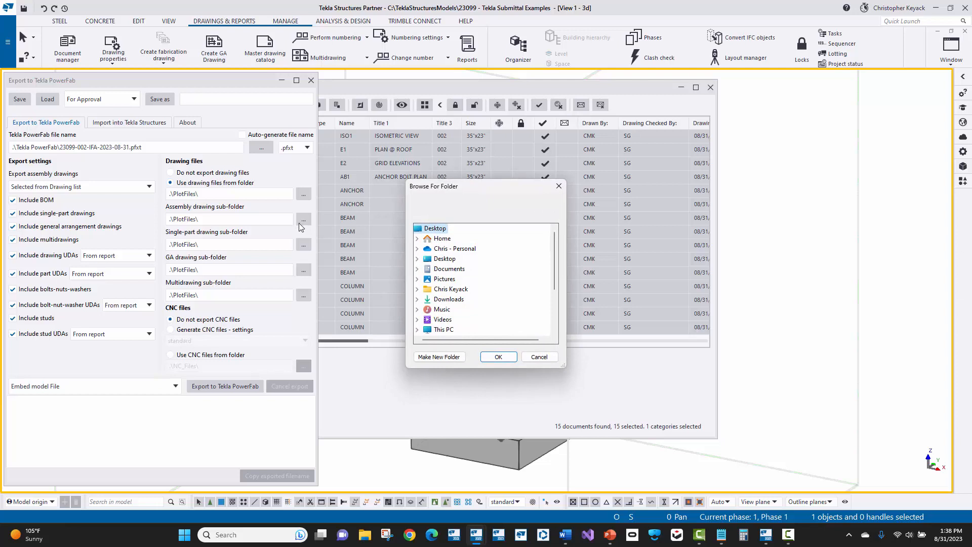
pyautogui.scroll(-3, 484, 260)
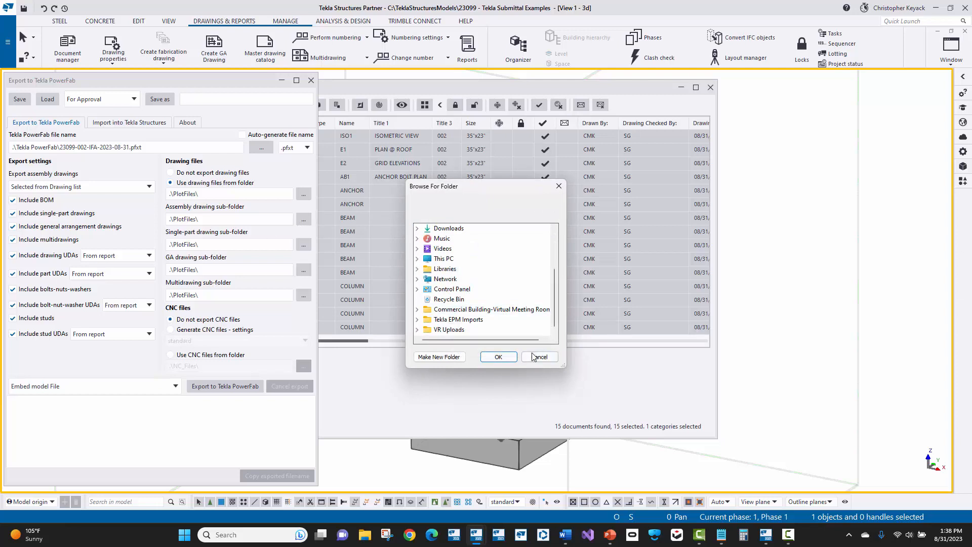
pyautogui.click(498, 357)
pyautogui.click(219, 194)
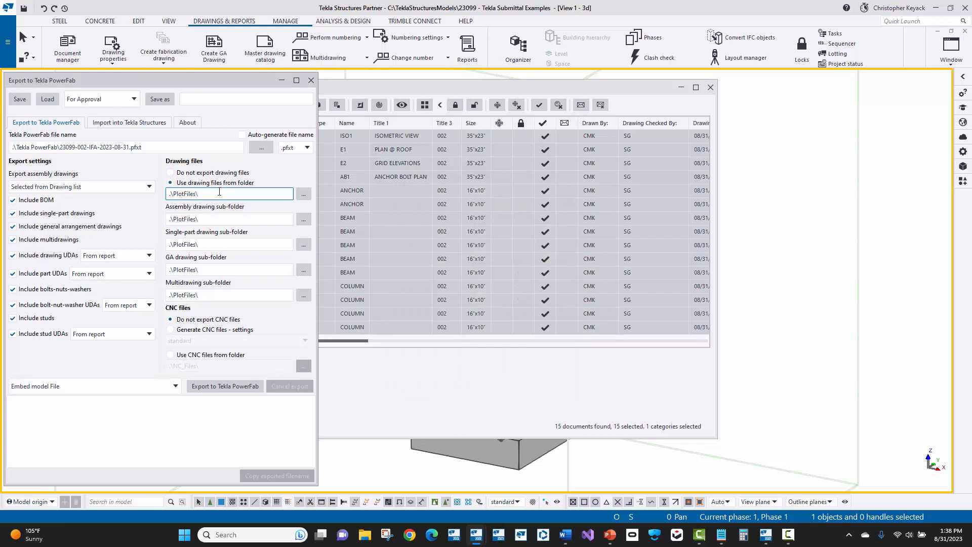
pyautogui.write('Erect')
pyautogui.press('BackSpace')
pyautogui.press('BackSpace')
pyautogui.press('BackSpace')
pyautogui.press('BackSpace')
pyautogui.press('BackSpace')
pyautogui.press('BackSpace')
# Step: Set the assembly drawing sub-folder to .\PlotFiles\Shop and the GA drawing sub-folder to .\PlotFiles\Erection
pyautogui.click(224, 219)
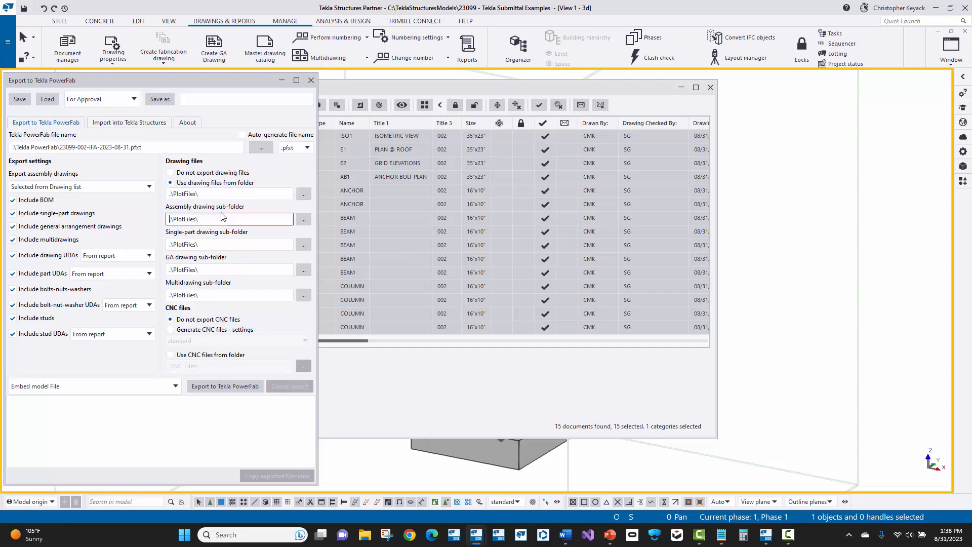
pyautogui.write('Shop')
pyautogui.click(205, 268)
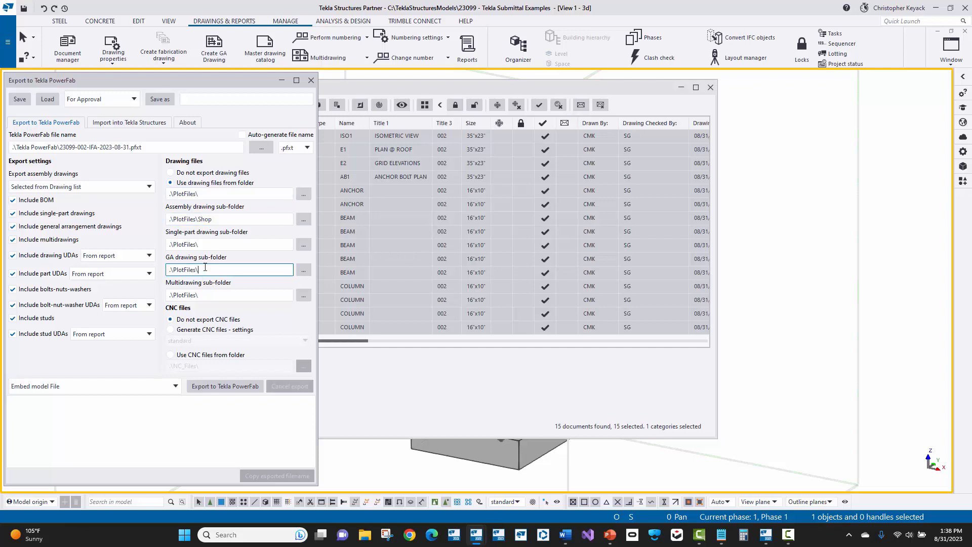
pyautogui.write('Erection')
# Step: Exclude single-part drawings and multidrawings from the PowerFab export
pyautogui.click(225, 294)
pyautogui.click(25, 213)
pyautogui.click(24, 240)
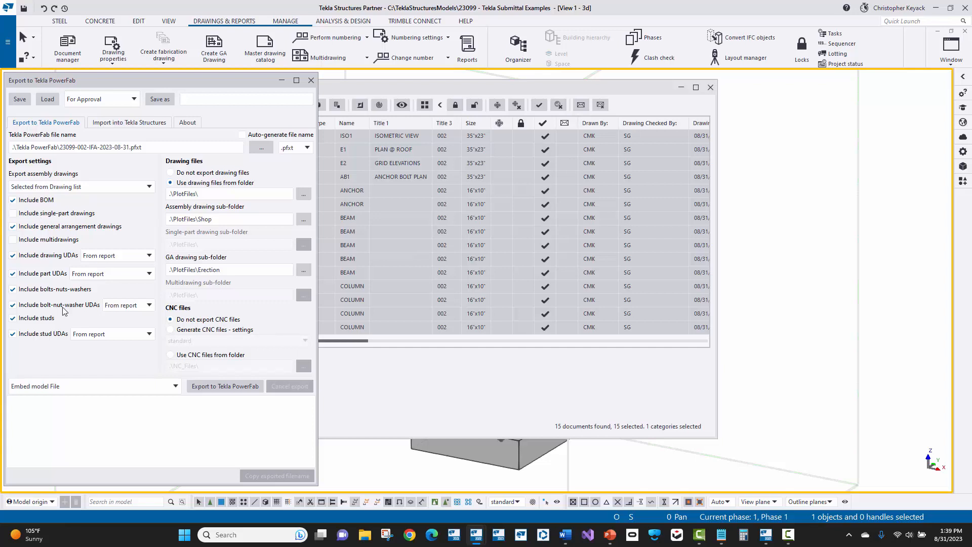
# Step: Set the PowerFab export to Do not generate model File and run the export
pyautogui.click(113, 389)
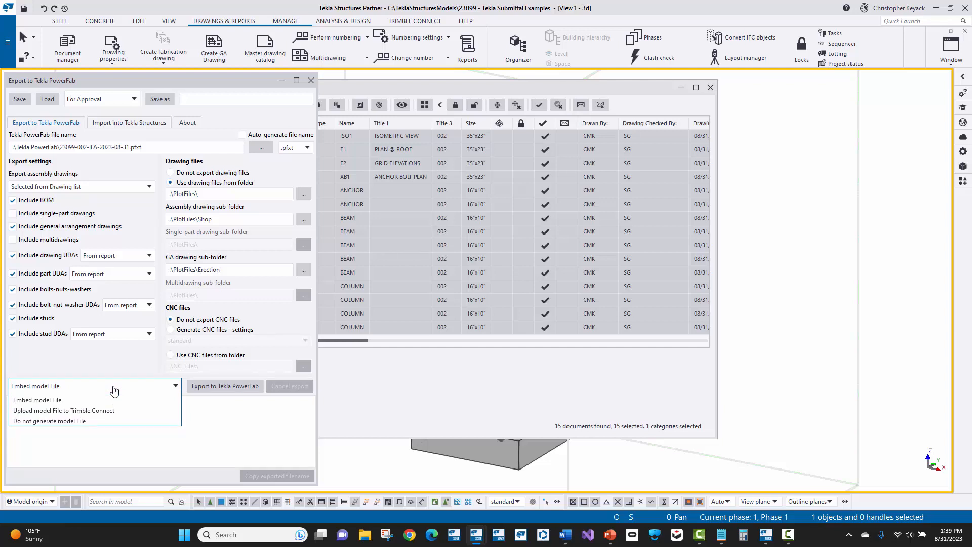
pyautogui.click(114, 390)
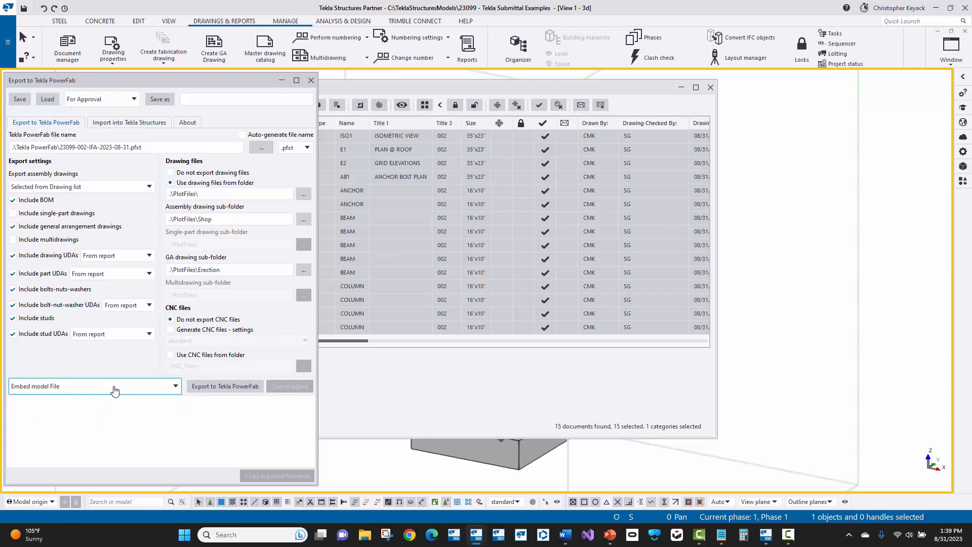
pyautogui.click(115, 391)
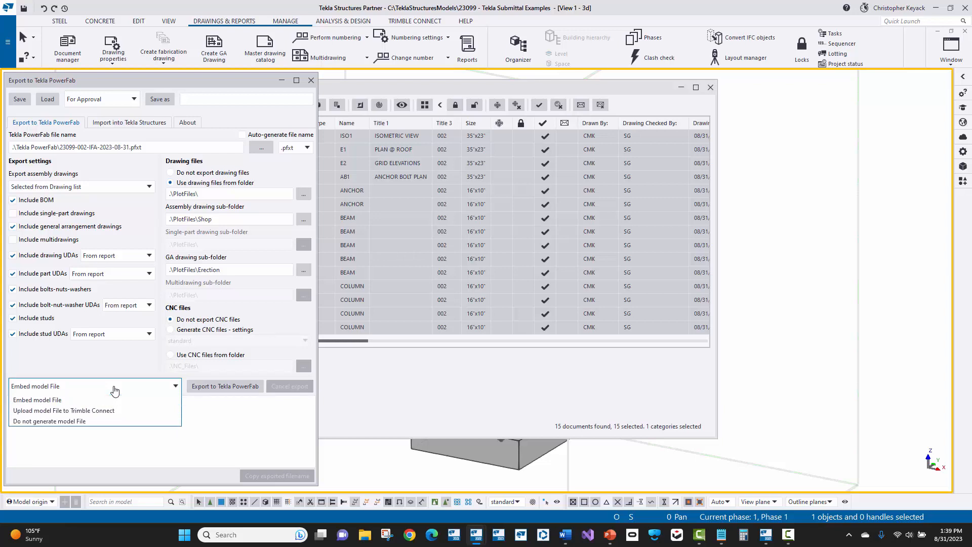
pyautogui.click(80, 423)
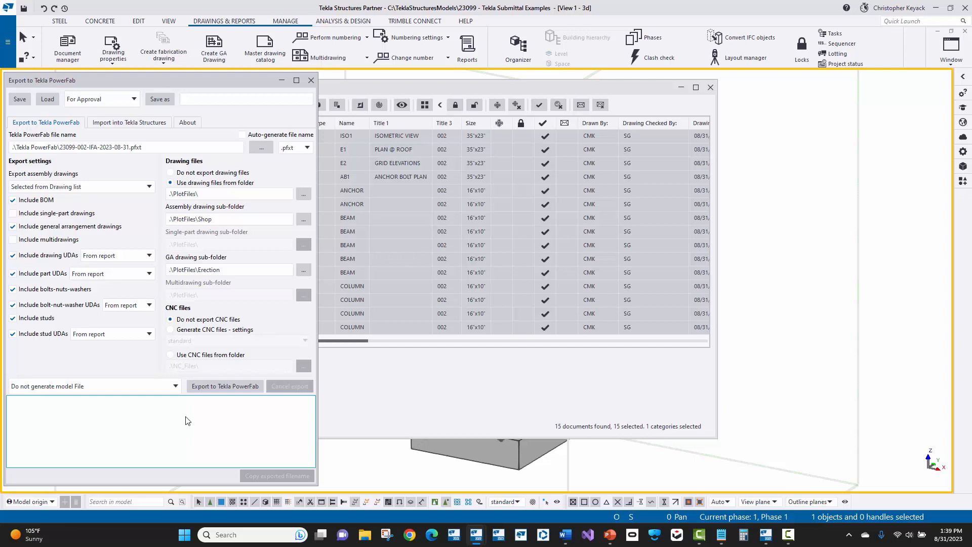
pyautogui.click(213, 387)
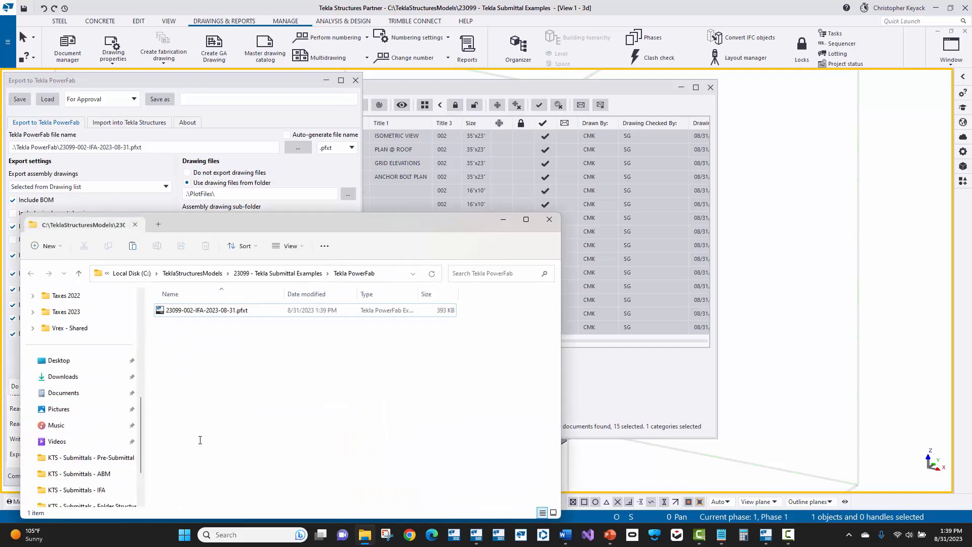
# Step: Check the exported 23099-002-IFA-2023-08-31.pfxt file and read through the export log
pyautogui.click(183, 311)
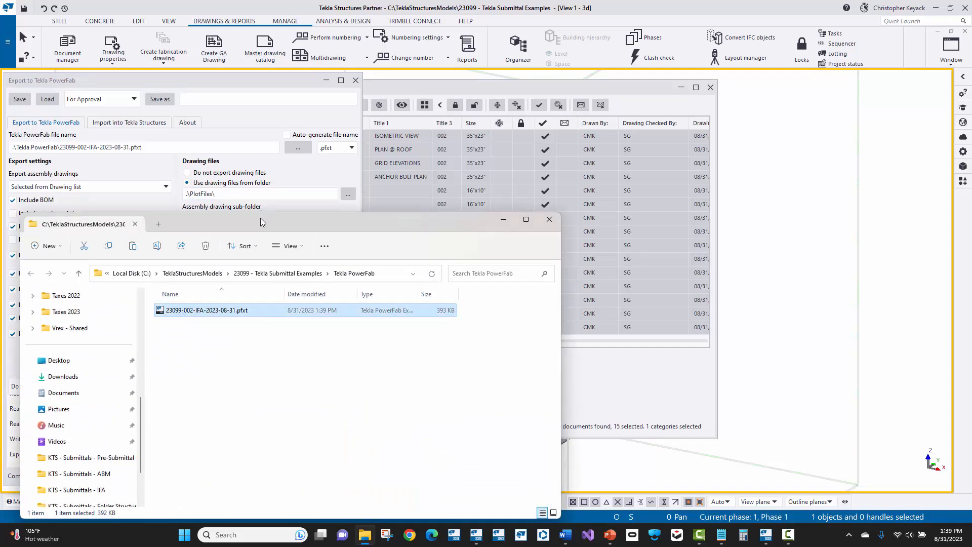
pyautogui.moveTo(356, 221); pyautogui.dragTo(713, 162)
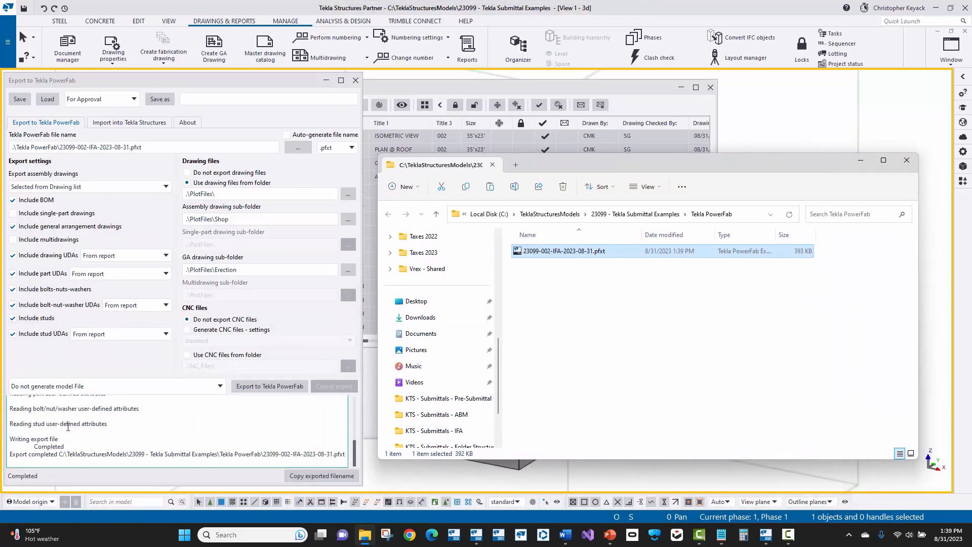
pyautogui.click(51, 439)
pyautogui.scroll(1, 77, 451)
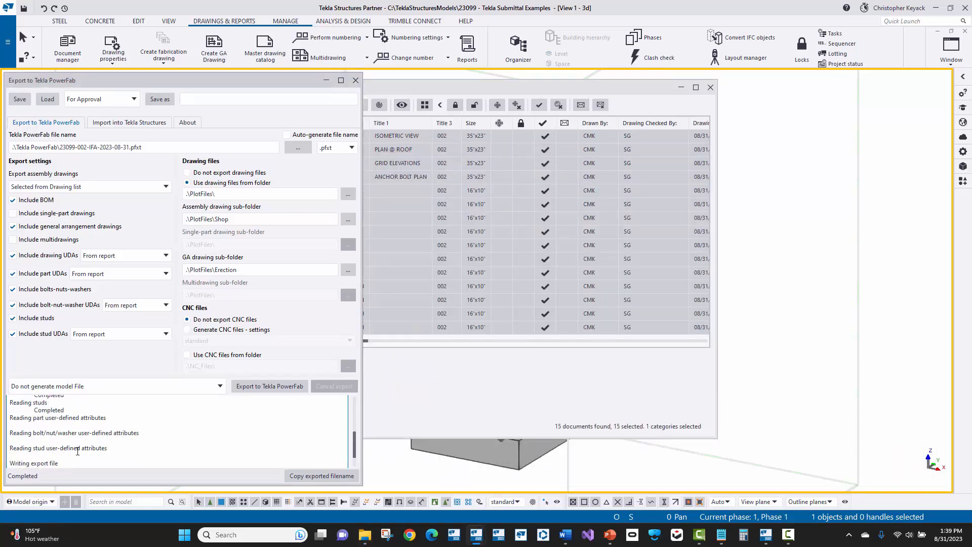
pyautogui.scroll(1, 77, 451)
pyautogui.scroll(1, 81, 436)
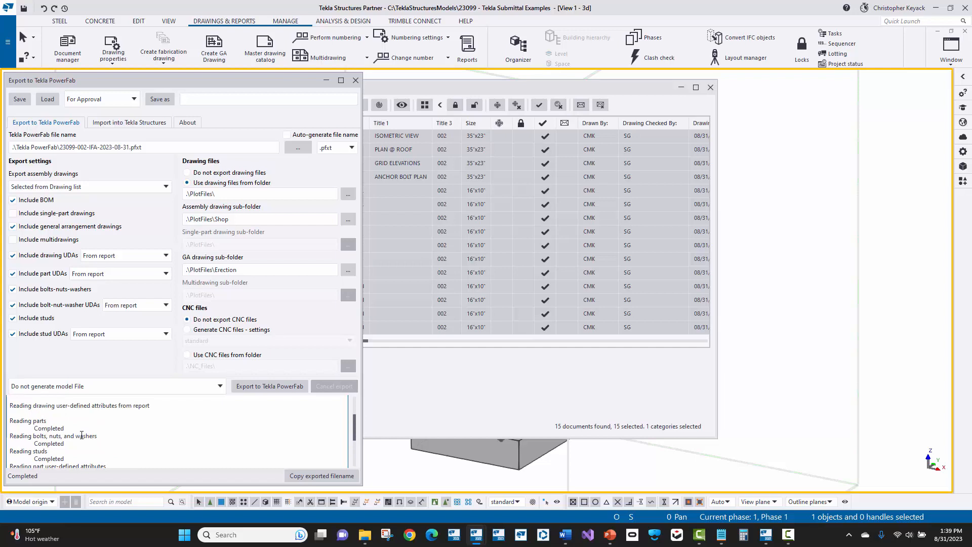
pyautogui.scroll(-3, 82, 436)
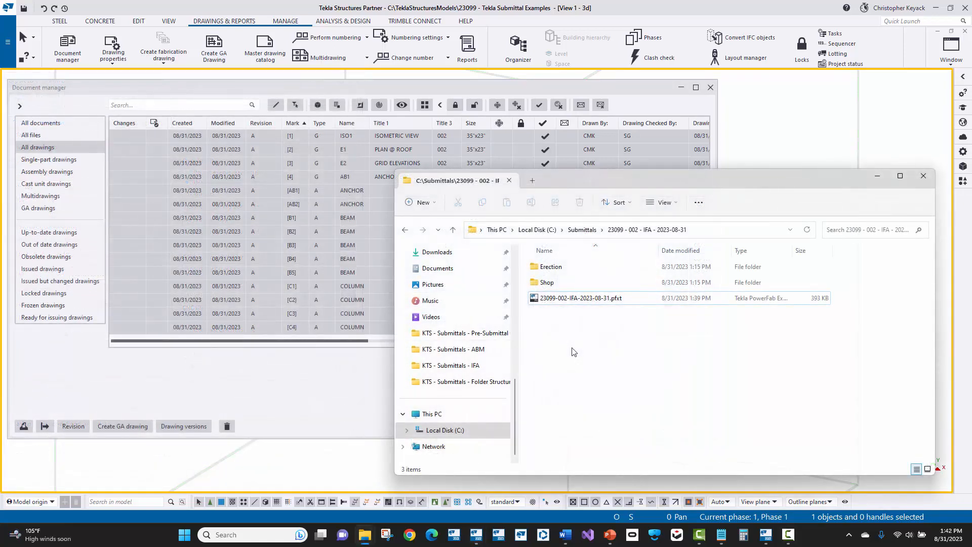
# Step: Check the .pfxt file in the 23099 - 002 - IFA - 2023-08-31 submittal folder and put the folder window away
pyautogui.click(582, 300)
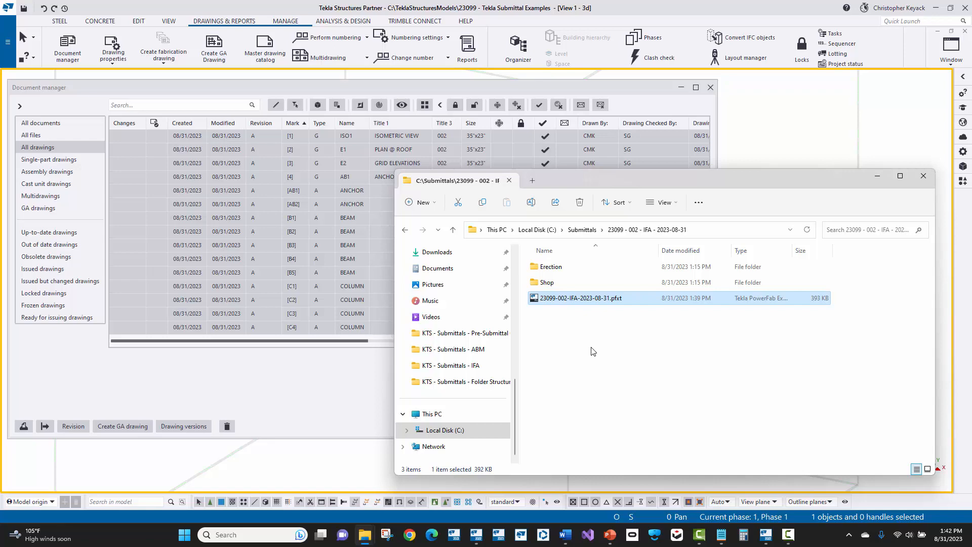
pyautogui.click(595, 361)
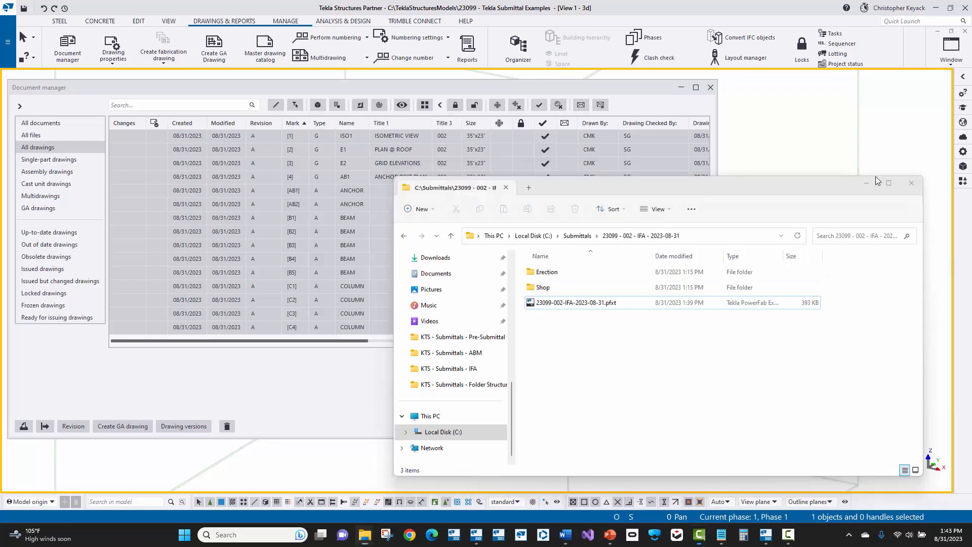
pyautogui.click(877, 176)
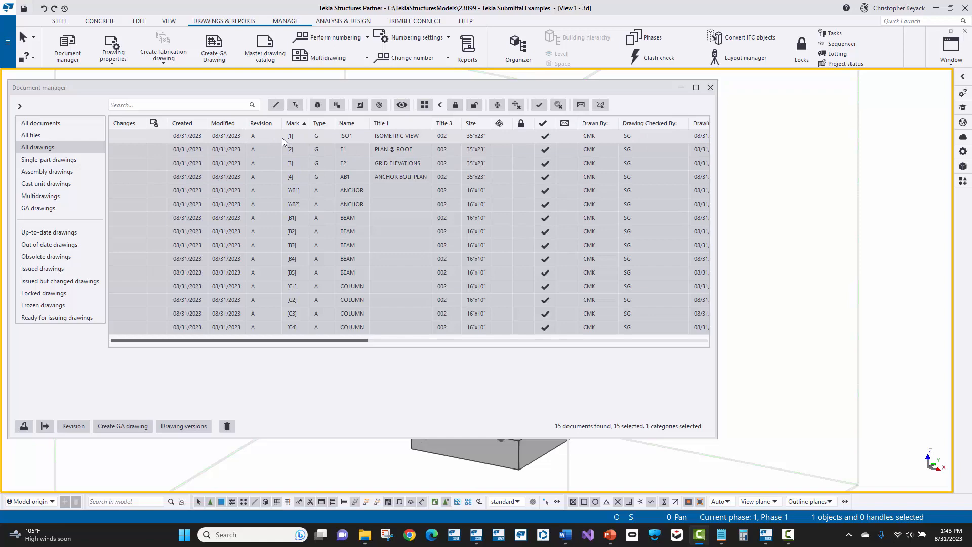
# Step: Create a Transmittal report from the selected drawings and close its listing
pyautogui.click(470, 50)
pyautogui.moveTo(570, 186); pyautogui.dragTo(567, 319)
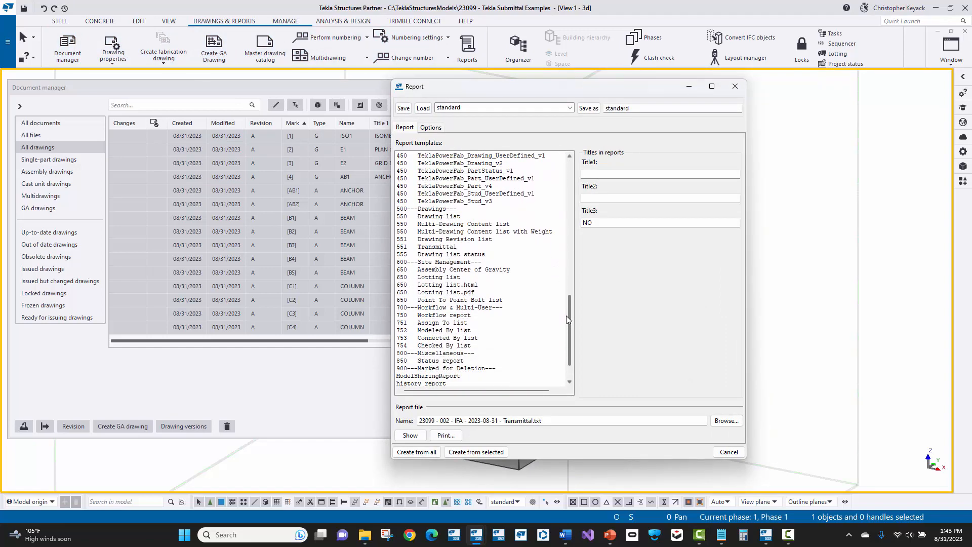
pyautogui.click(430, 247)
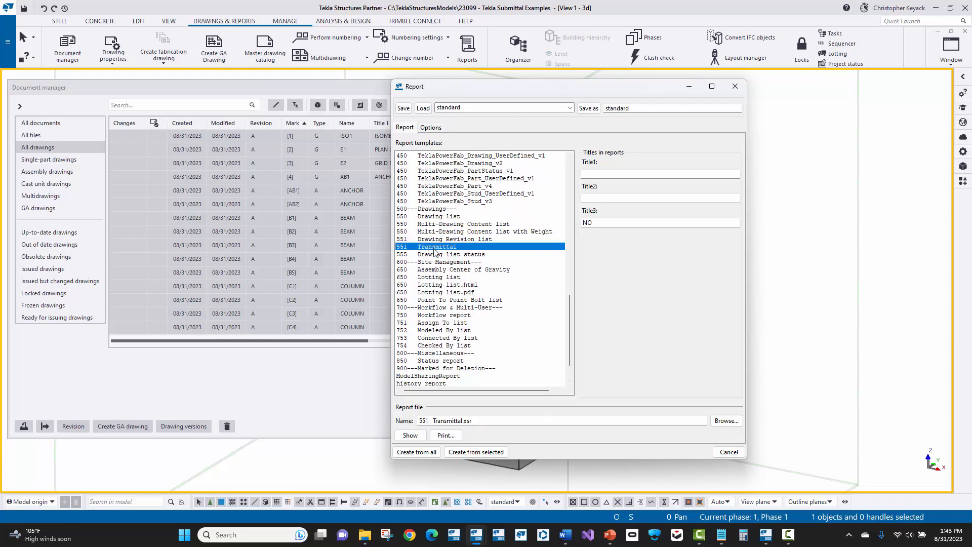
pyautogui.click(484, 452)
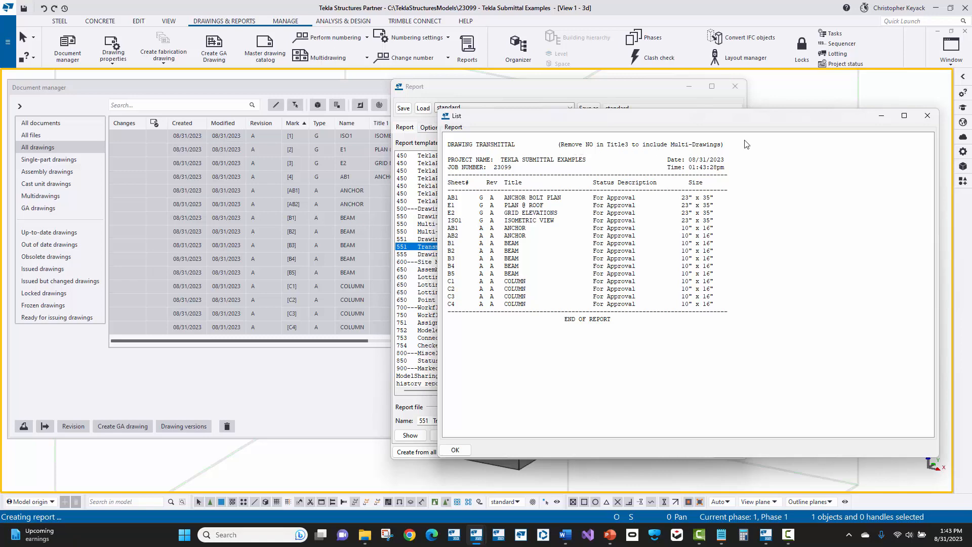
pyautogui.click(931, 116)
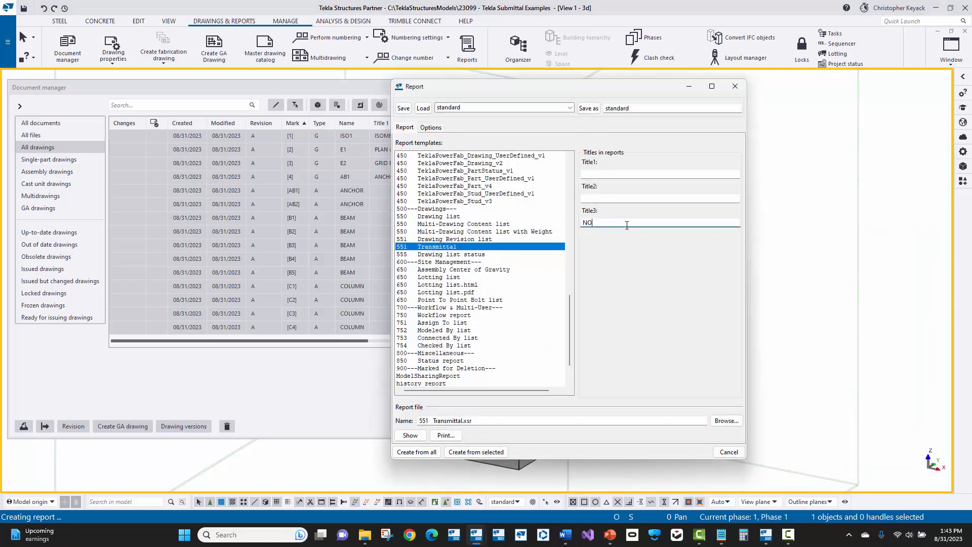
# Step: Recreate the Transmittal report with Title3 blank, replacing the existing file, and set Title3 back to NO
pyautogui.click(627, 224)
pyautogui.moveTo(633, 226); pyautogui.dragTo(576, 228)
pyautogui.press('BackSpace')
pyautogui.click(476, 452)
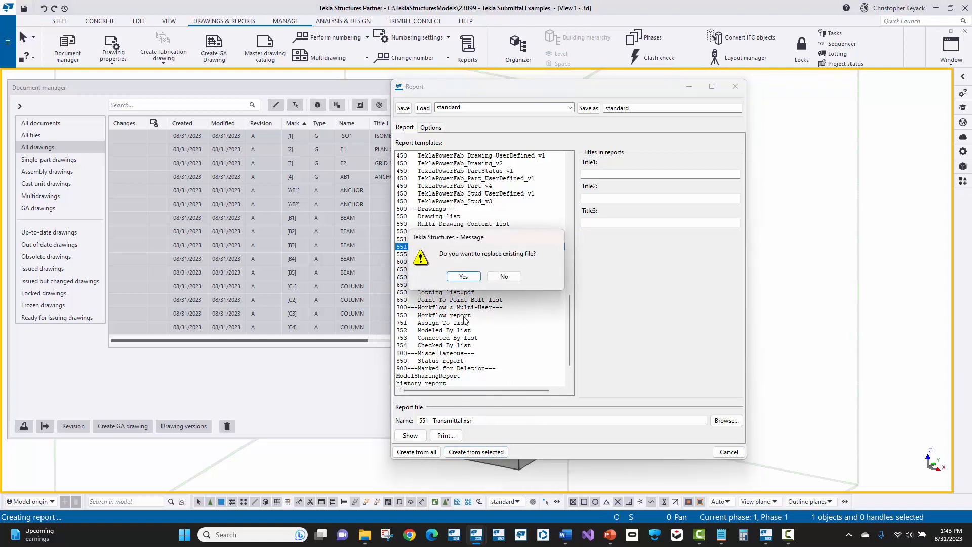
pyautogui.click(462, 276)
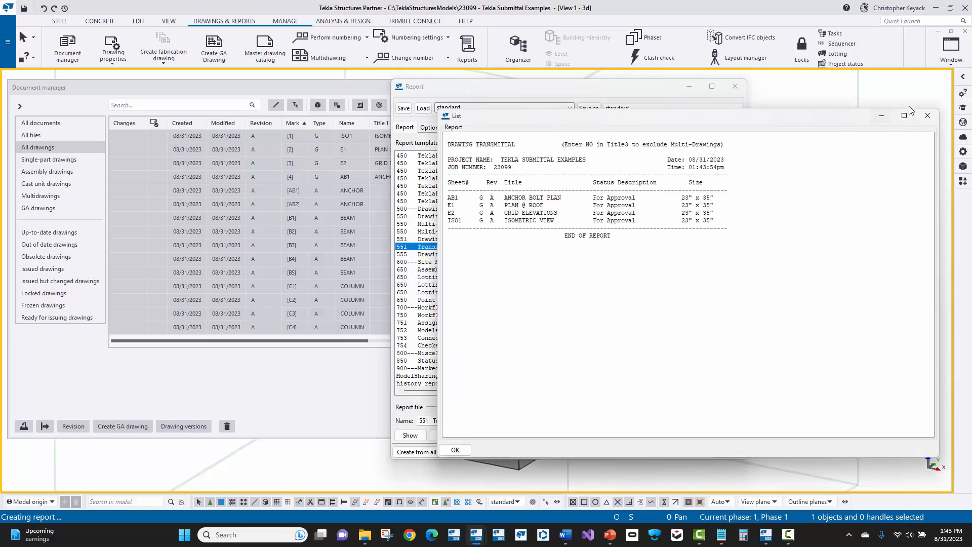
pyautogui.click(928, 116)
pyautogui.click(599, 222)
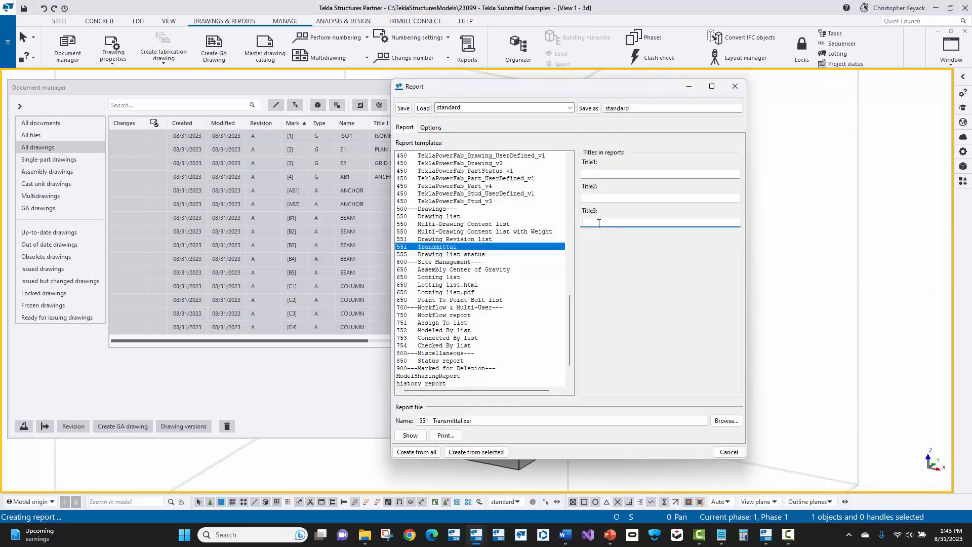
pyautogui.write('NO')
# Step: Name the report file Transmittal.txt, create the transmittal from the selected drawings and close the listing
pyautogui.click(435, 421)
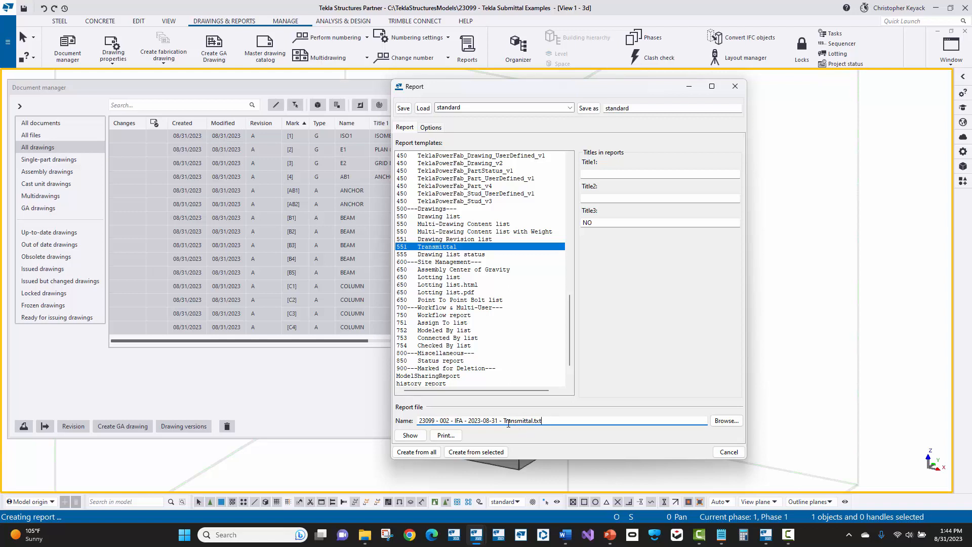
pyautogui.moveTo(504, 421); pyautogui.dragTo(418, 421)
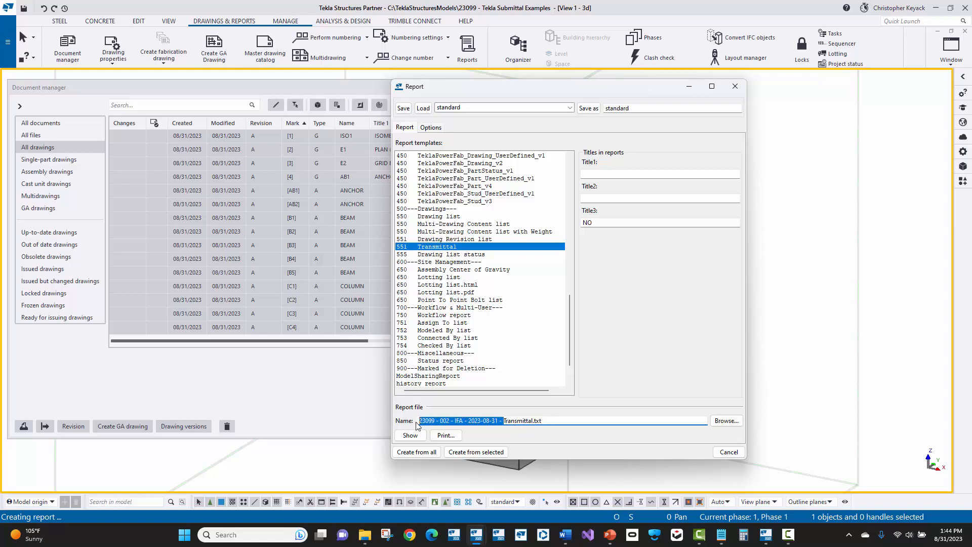
pyautogui.press('BackSpace')
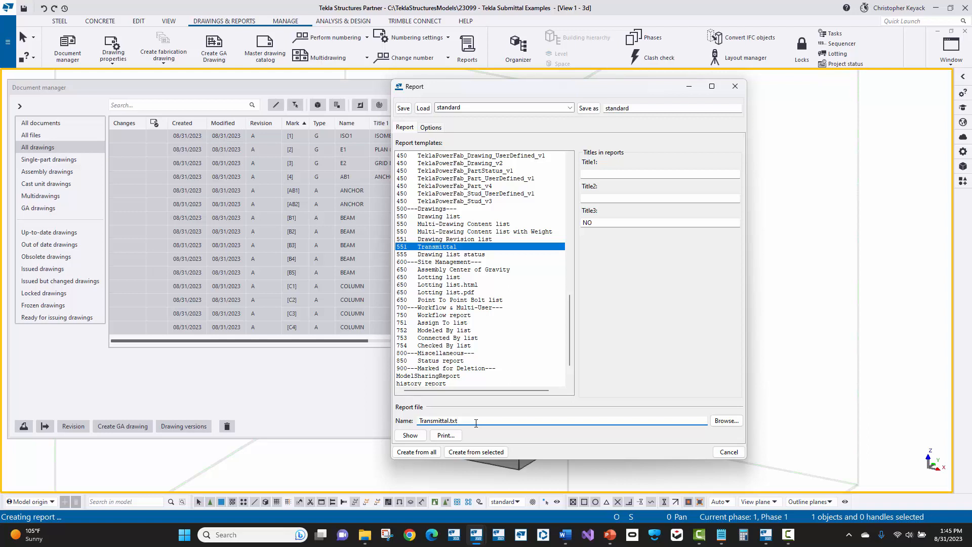
pyautogui.click(471, 452)
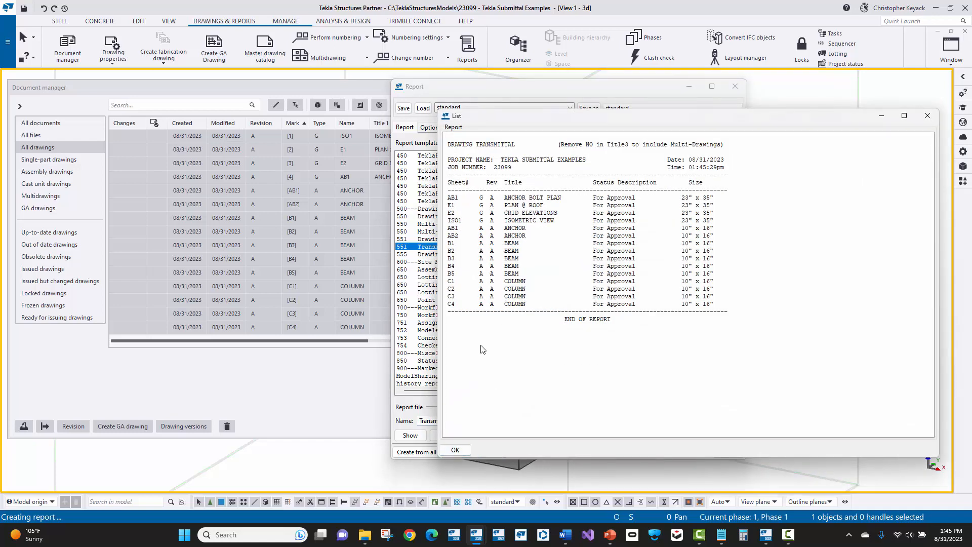
pyautogui.click(456, 450)
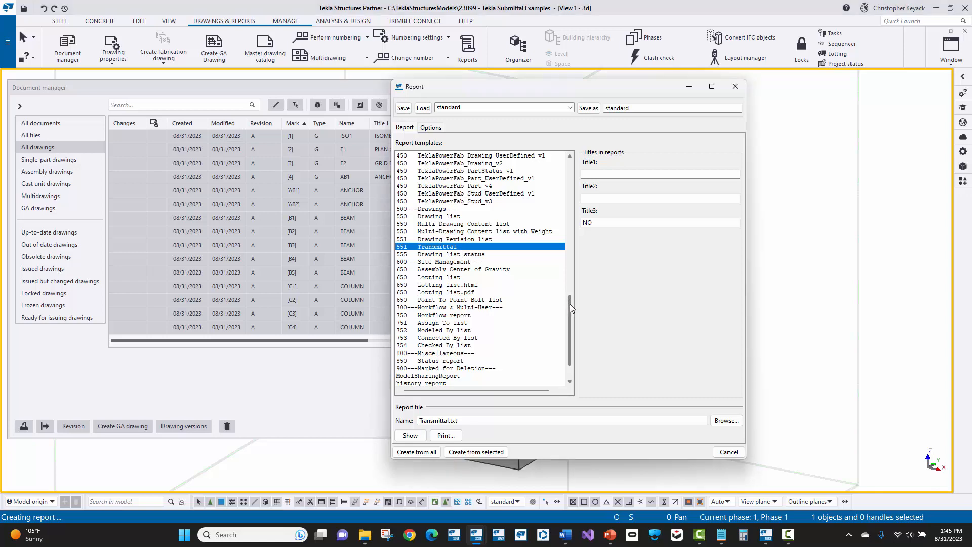
# Step: Choose the Material list report template and name its report file Material list.txt
pyautogui.moveTo(570, 304); pyautogui.dragTo(567, 178)
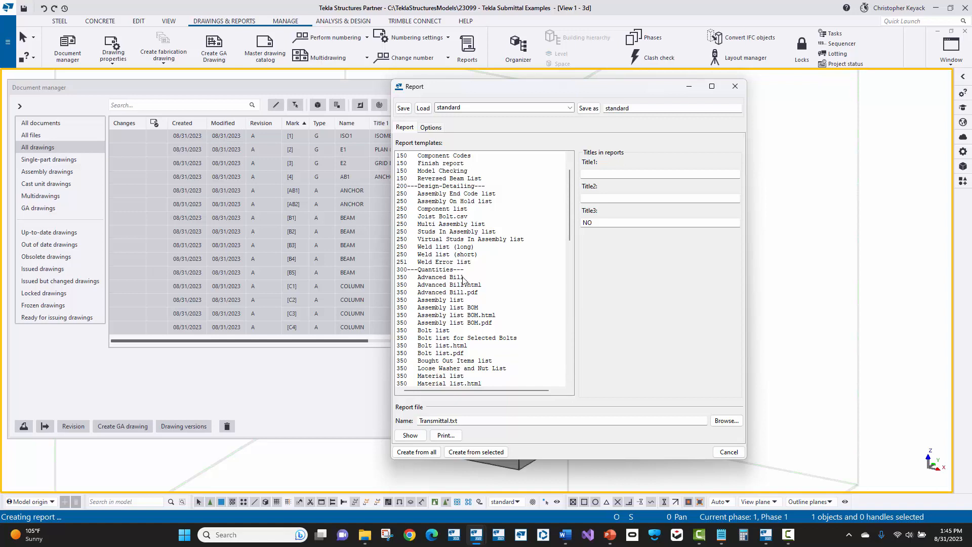
pyautogui.scroll(-2, 422, 339)
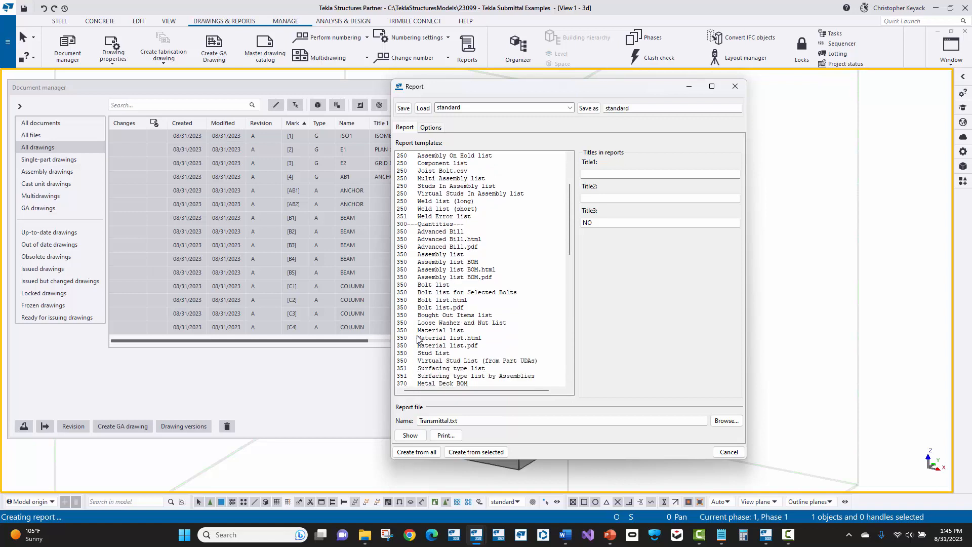
pyautogui.click(430, 331)
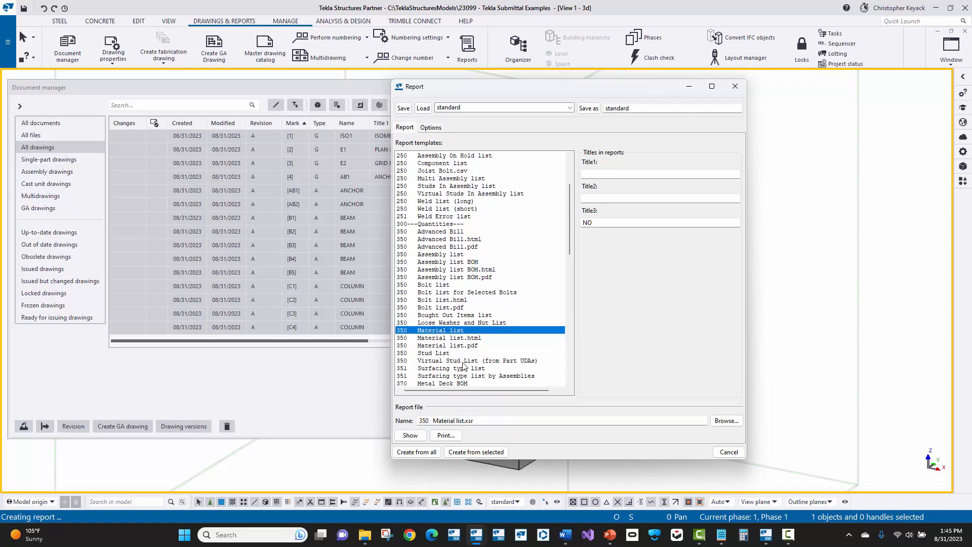
pyautogui.click(482, 420)
pyautogui.press('BackSpace')
pyautogui.press('BackSpace')
pyautogui.press('BackSpace')
pyautogui.write('txt')
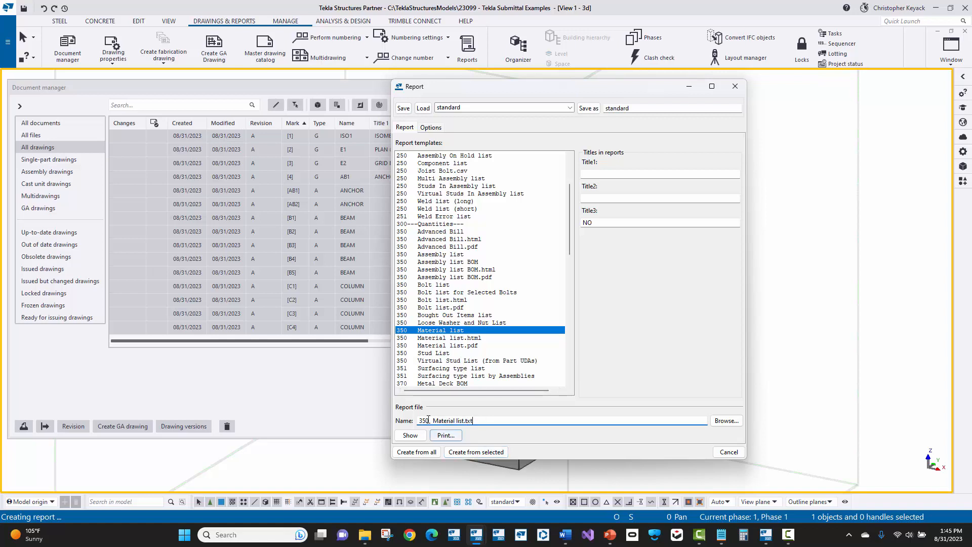
pyautogui.moveTo(433, 420); pyautogui.dragTo(395, 419)
pyautogui.press('Delete')
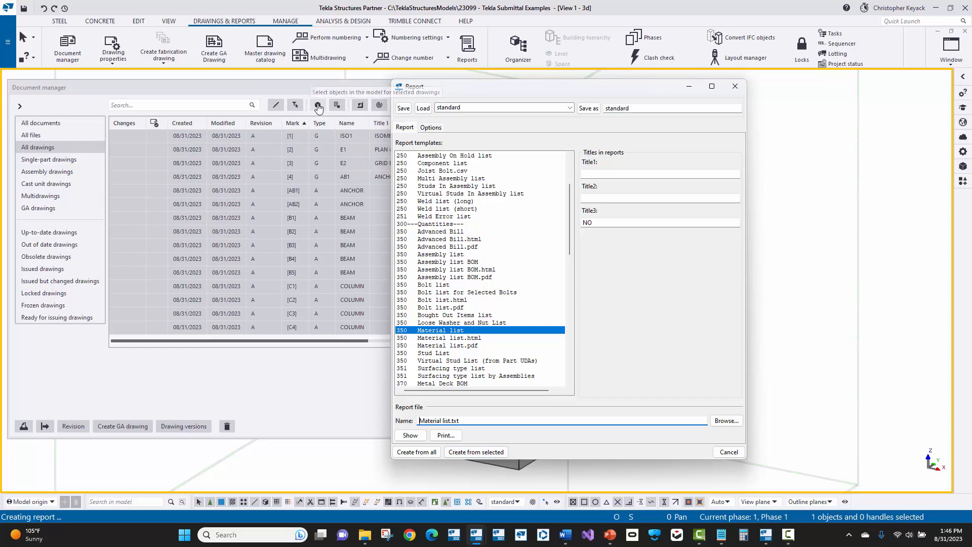
# Step: Select the model objects belonging to all assembly drawings and create the material list report from them
pyautogui.click(292, 192)
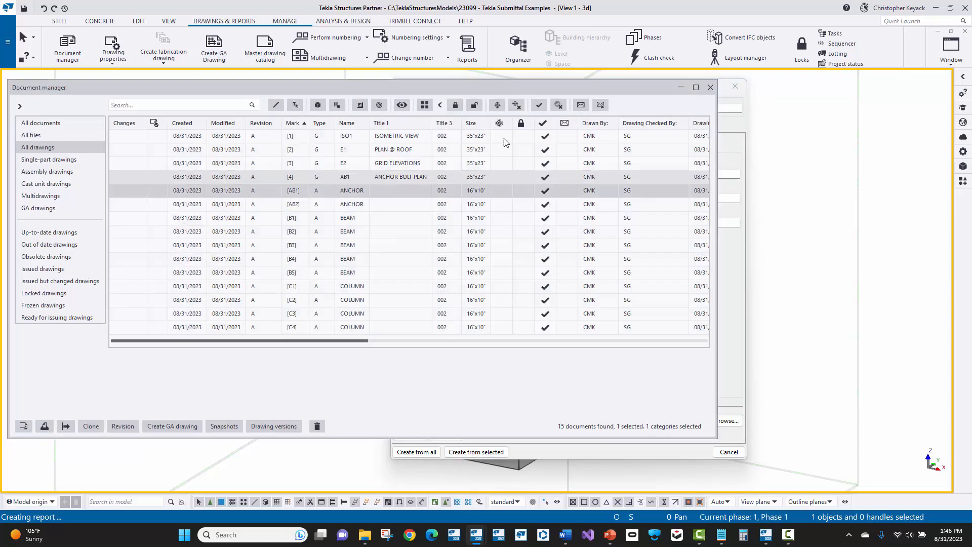
pyautogui.keyDown('shift'); pyautogui.click(304, 328); pyautogui.keyUp('shift')
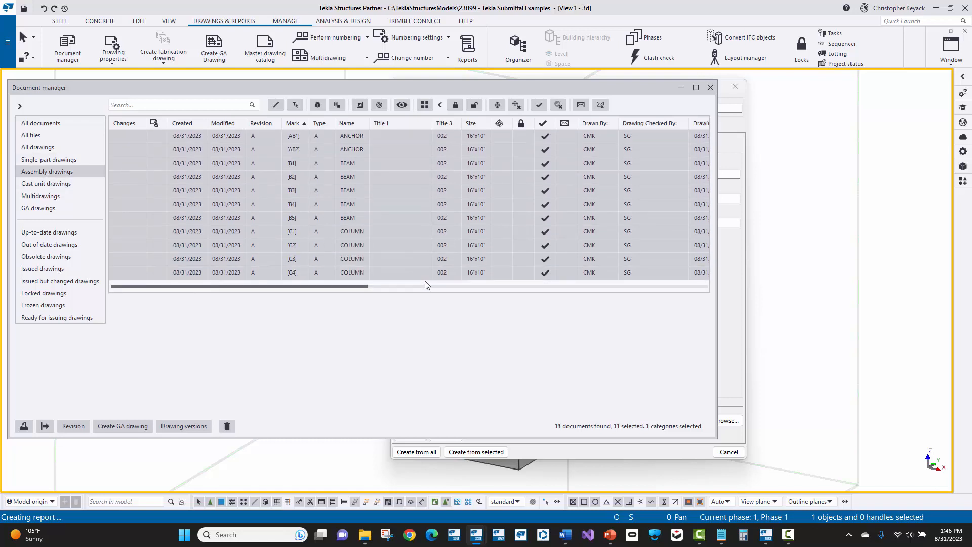
pyautogui.click(317, 106)
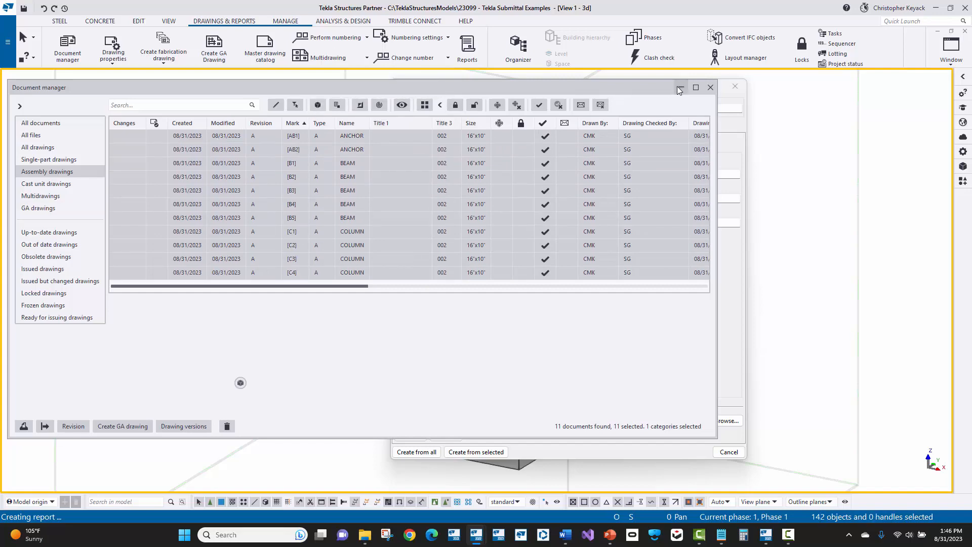
pyautogui.click(679, 88)
pyautogui.moveTo(547, 89); pyautogui.dragTo(764, 86)
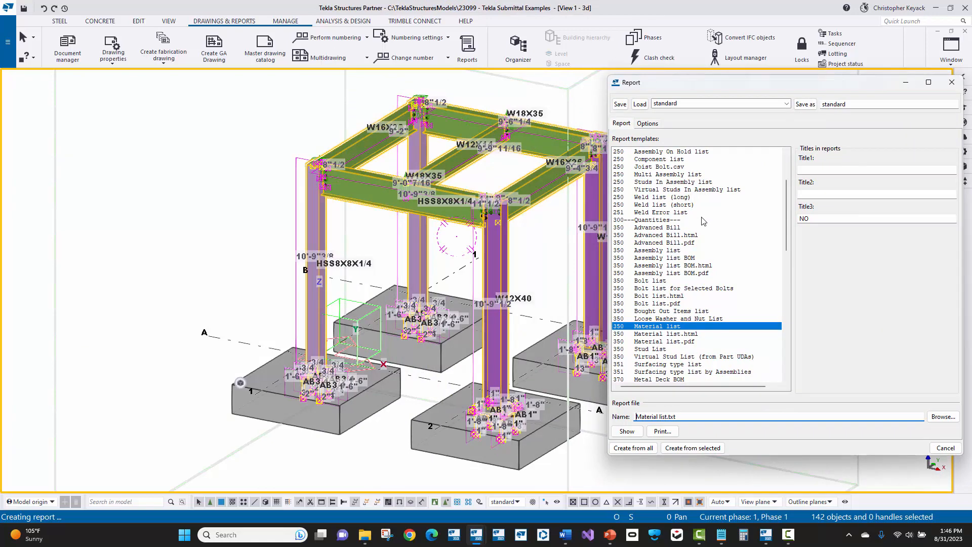
pyautogui.click(683, 446)
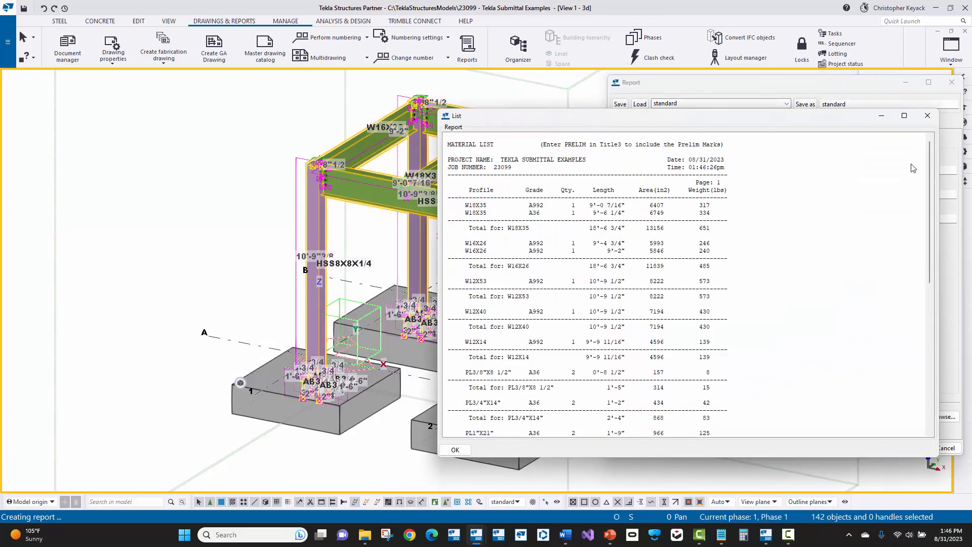
# Step: Review the material list to its end, close it, and create the Material list.pdf report from the selected model objects
pyautogui.moveTo(929, 162); pyautogui.dragTo(925, 318)
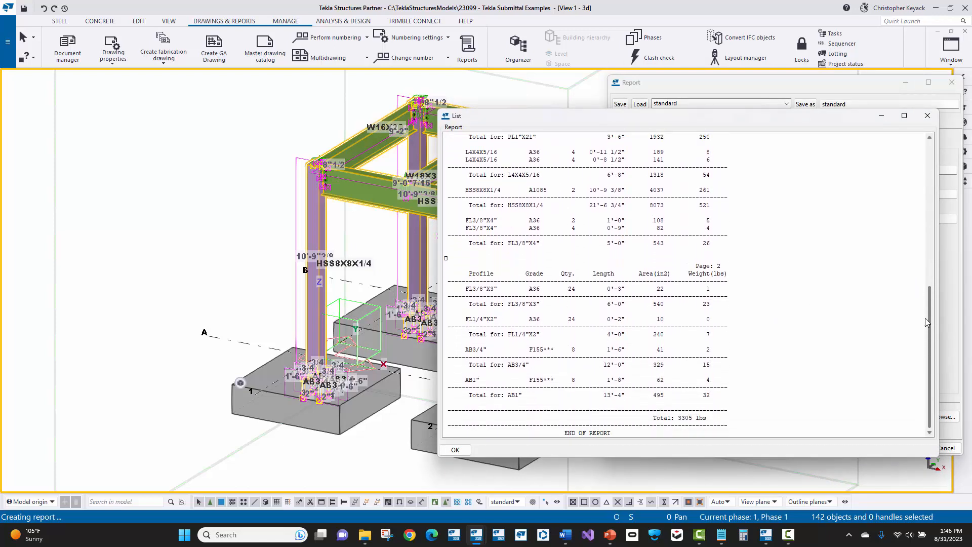
pyautogui.click(928, 116)
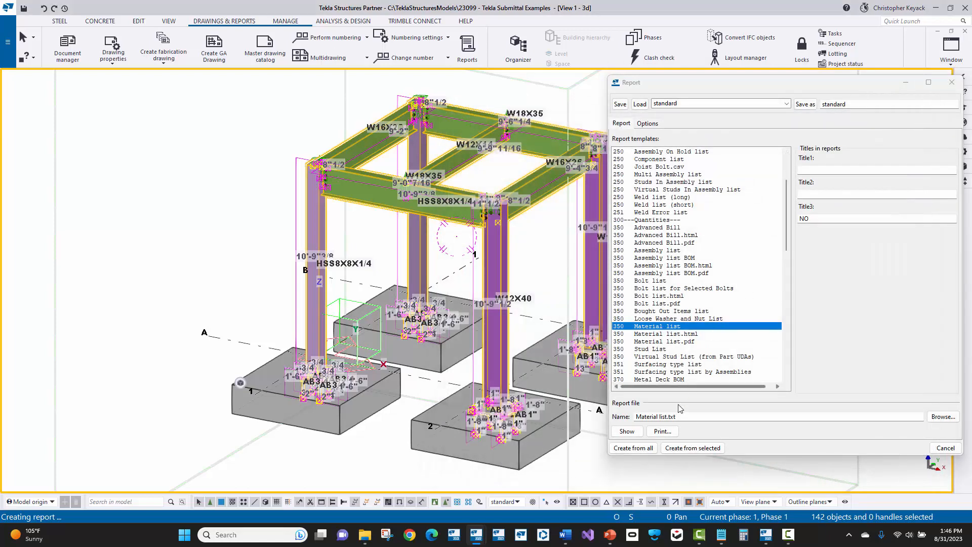
pyautogui.click(689, 343)
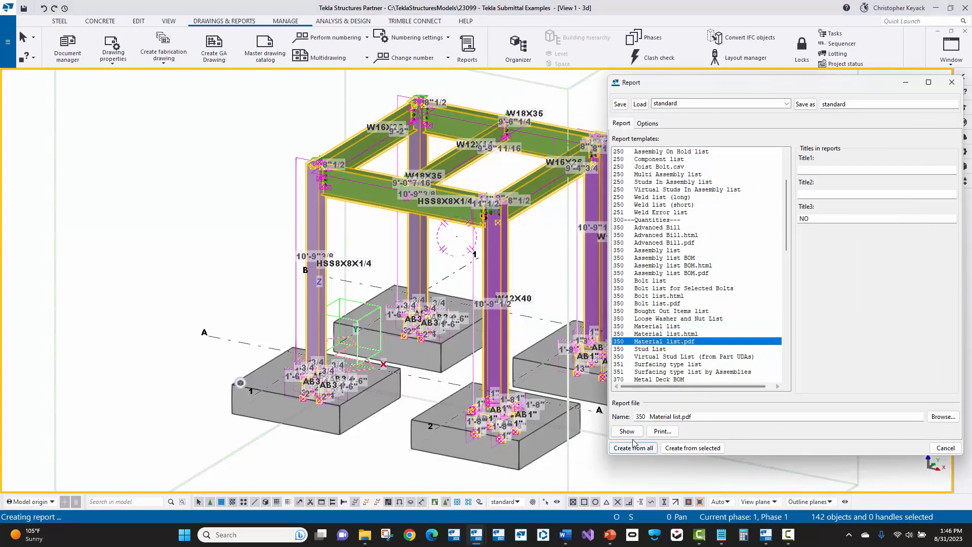
pyautogui.moveTo(650, 417); pyautogui.dragTo(614, 417)
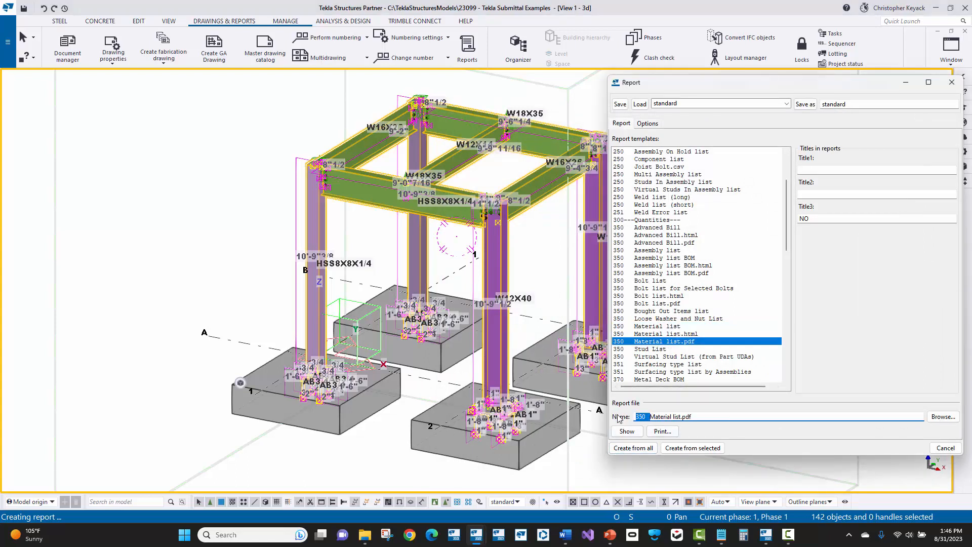
pyautogui.press('Delete')
pyautogui.click(685, 447)
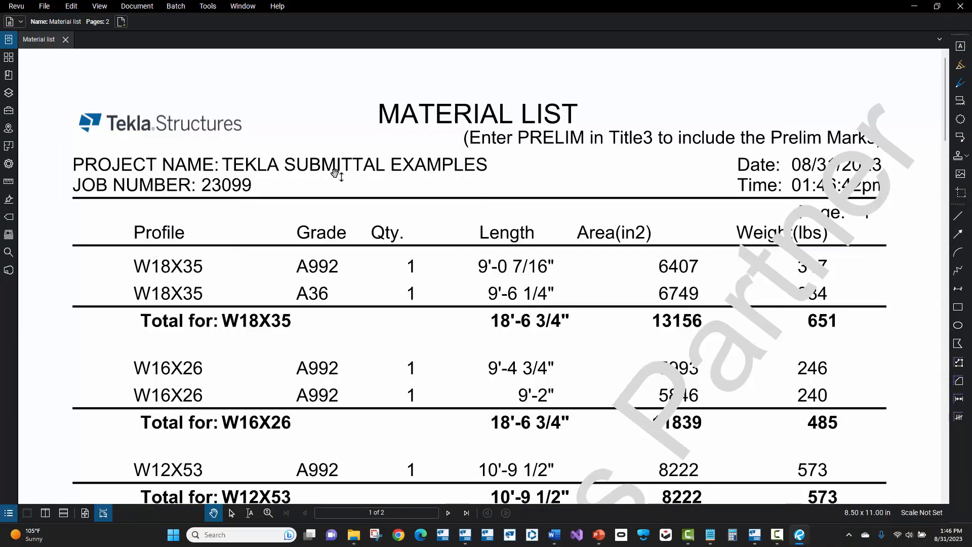
pyautogui.click(914, 6)
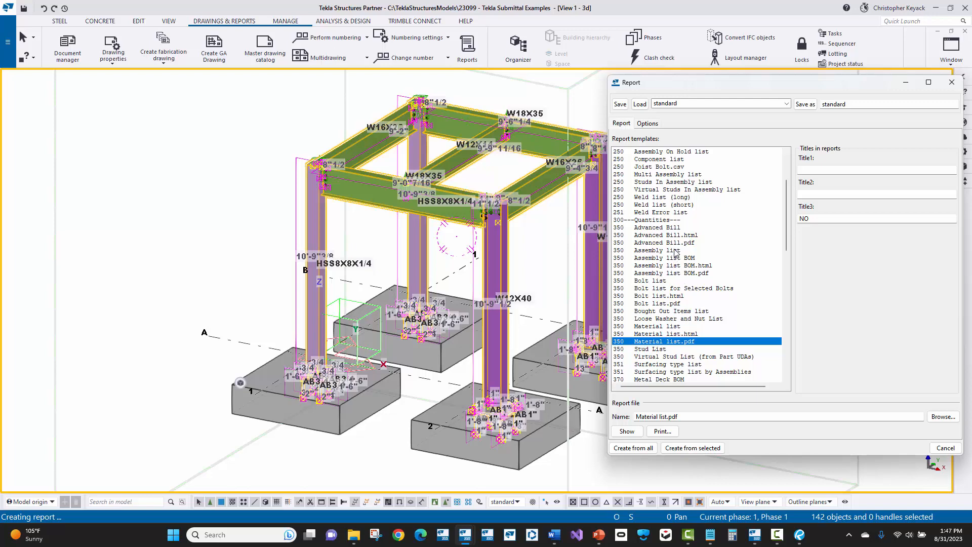
# Step: Create an Assembly list report named Assembly list.txt from the selected model objects and close the listing
pyautogui.click(675, 251)
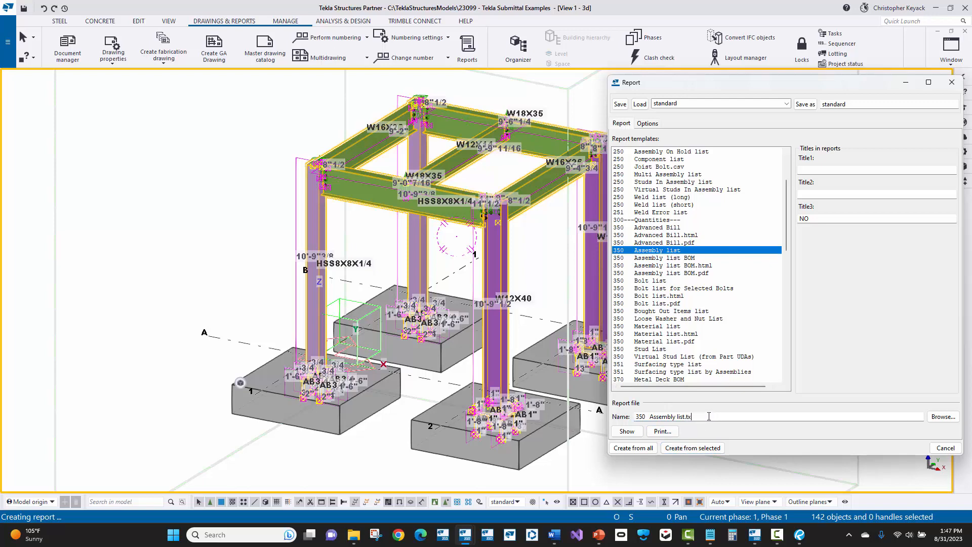
pyautogui.write('t')
pyautogui.moveTo(652, 416); pyautogui.dragTo(609, 417)
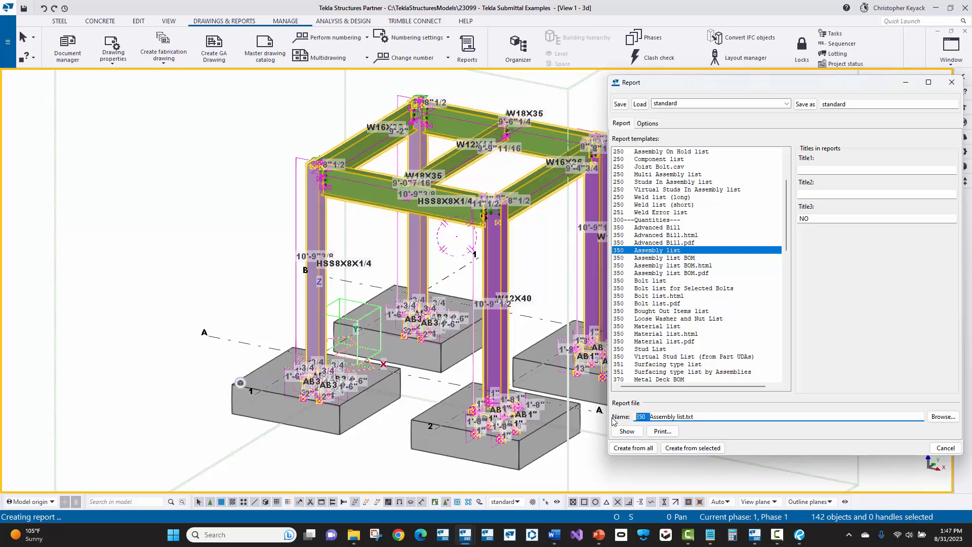
pyautogui.press('BackSpace')
pyautogui.click(686, 450)
pyautogui.click(689, 449)
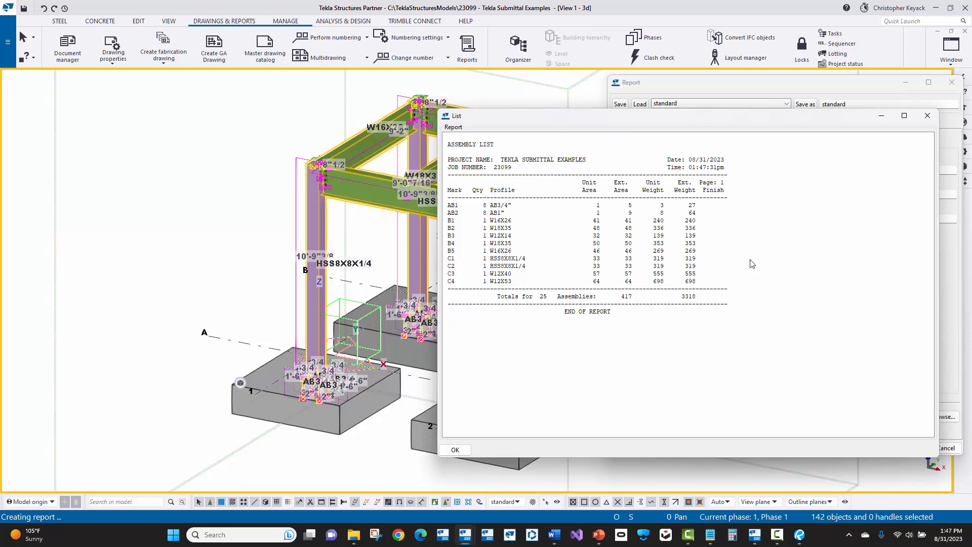
pyautogui.click(928, 116)
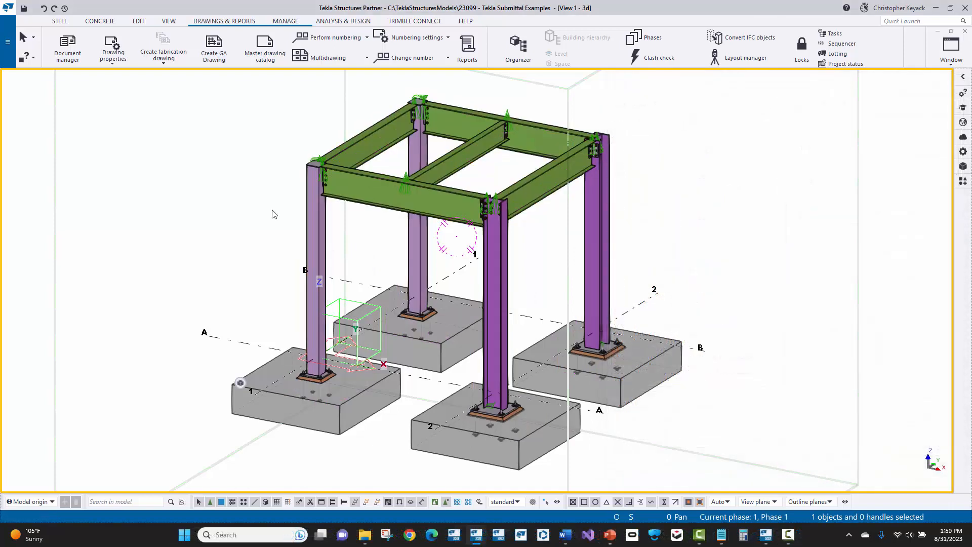
# Step: Open the Reports subfolder of the current model's folder
pyautogui.click(9, 51)
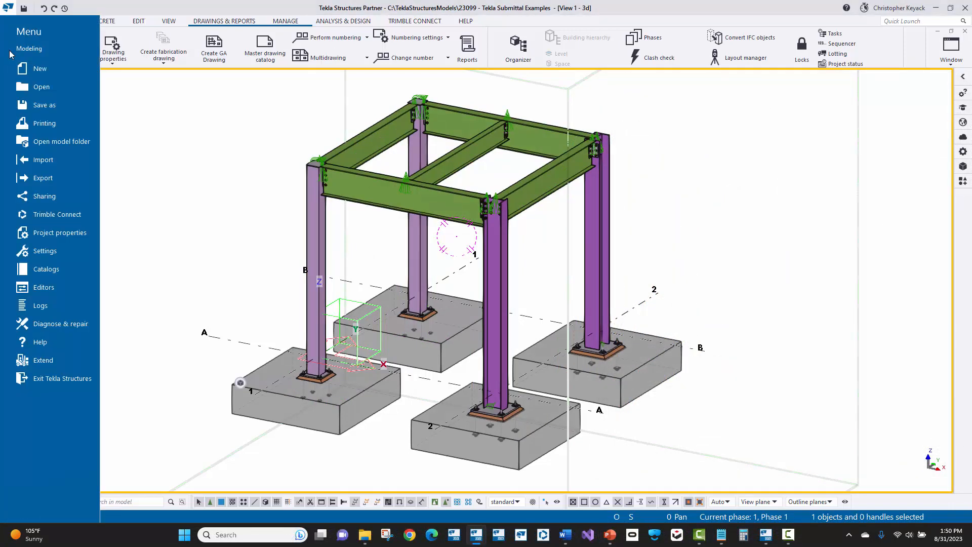
pyautogui.click(77, 144)
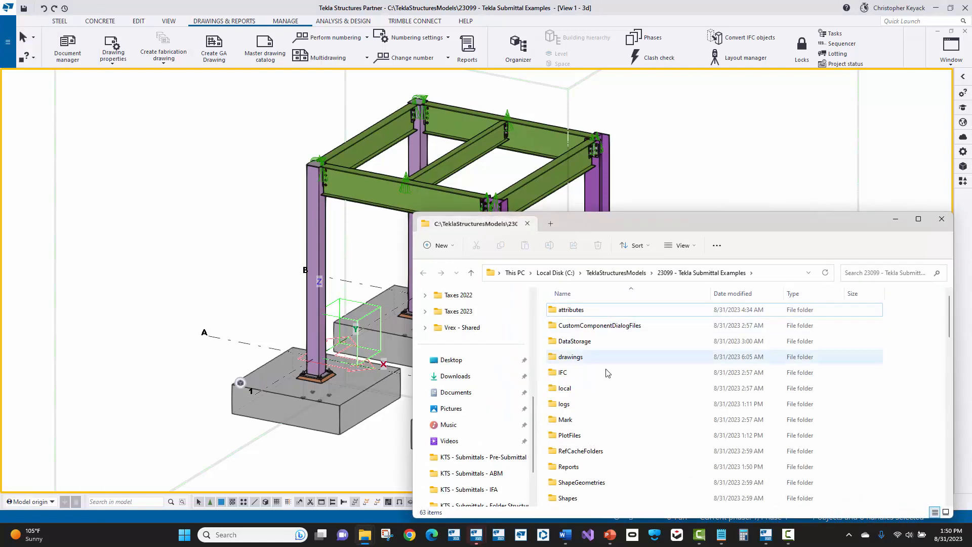
pyautogui.doubleClick(580, 466)
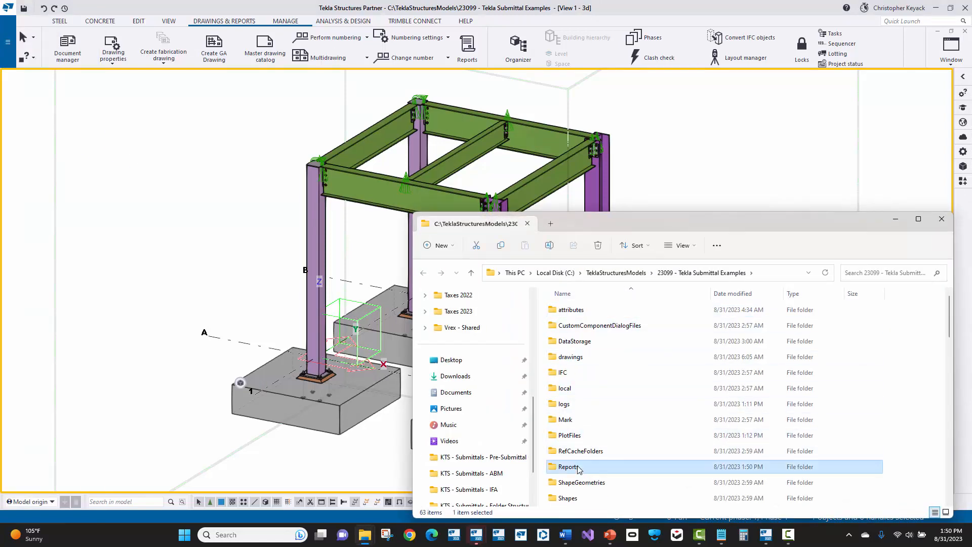
# Step: Move Assembly list.txt, Material list.pdf and Transmittal.txt from Reports into the submittal folder 23099 - 002 - IFA - 2023-08-31
pyautogui.click(576, 328)
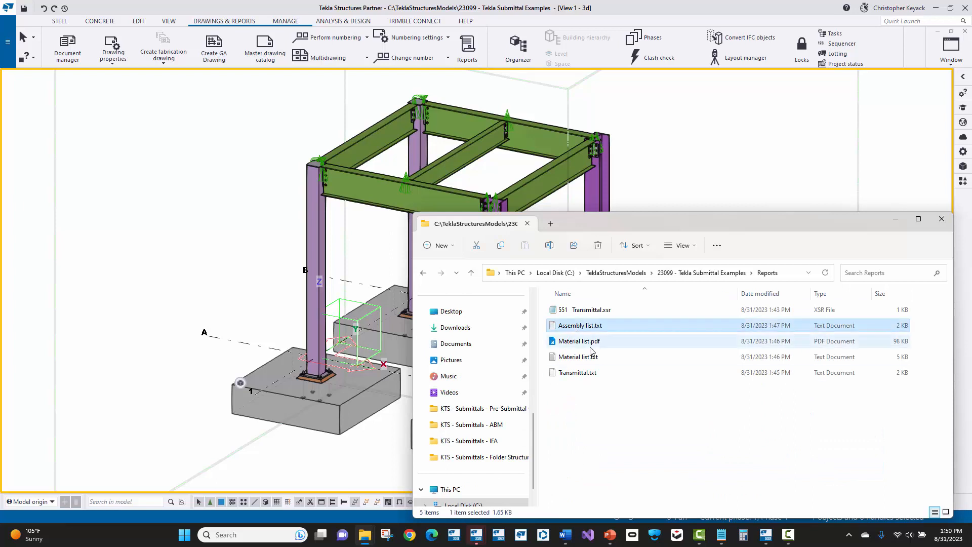
pyautogui.keyDown('ctrl'); pyautogui.click(592, 344); pyautogui.keyUp('ctrl')
pyautogui.keyDown('ctrl'); pyautogui.click(586, 373); pyautogui.keyUp('ctrl')
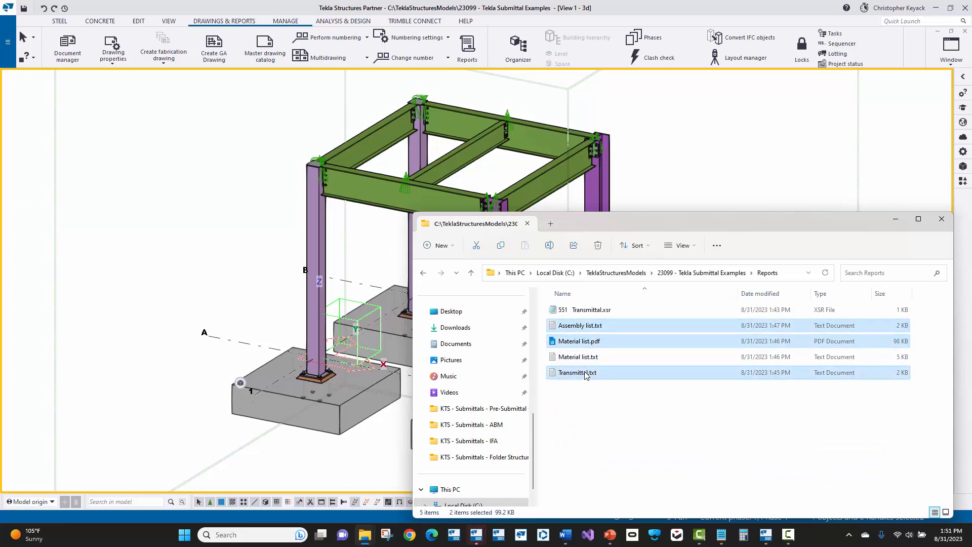
pyautogui.rightClick(586, 375)
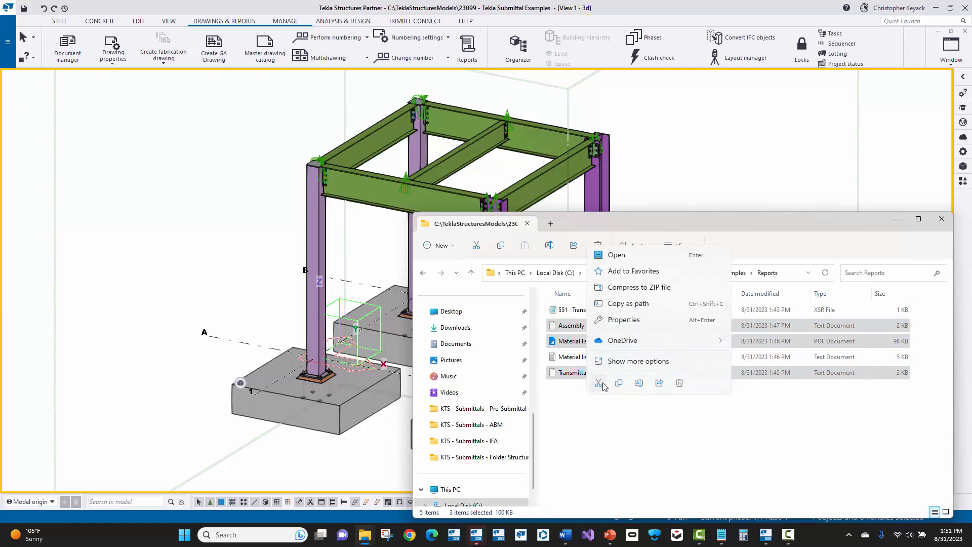
pyautogui.click(599, 383)
pyautogui.moveTo(365, 535)
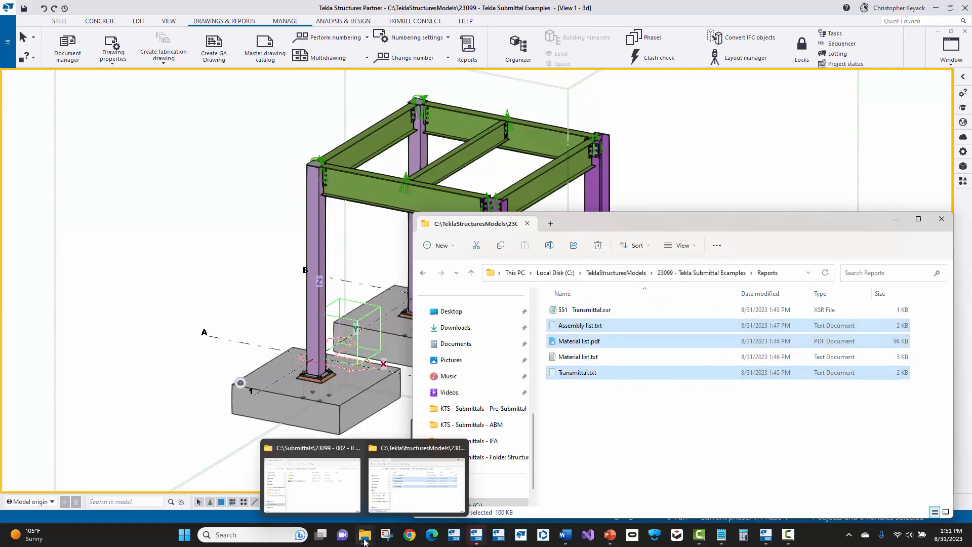
pyautogui.click(333, 506)
pyautogui.rightClick(227, 261)
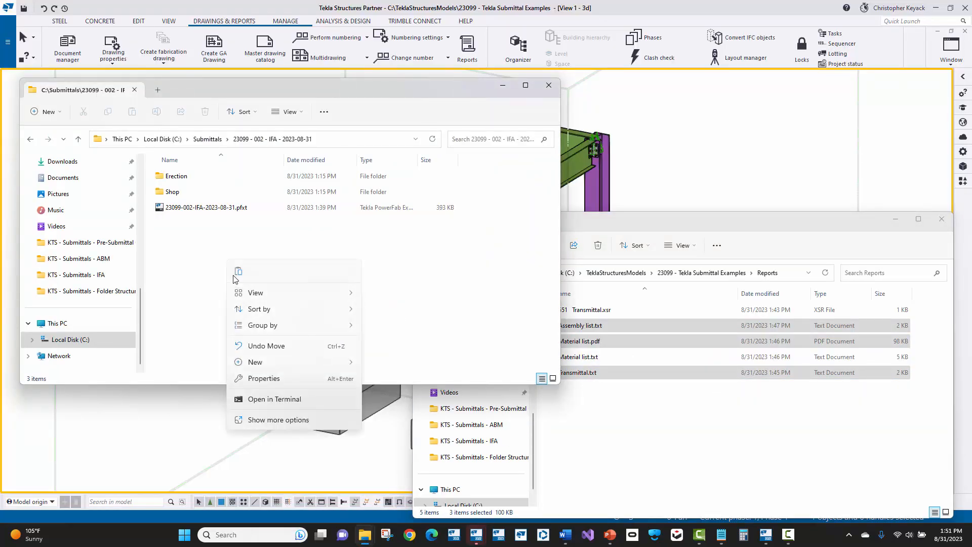
pyautogui.click(237, 273)
pyautogui.click(260, 316)
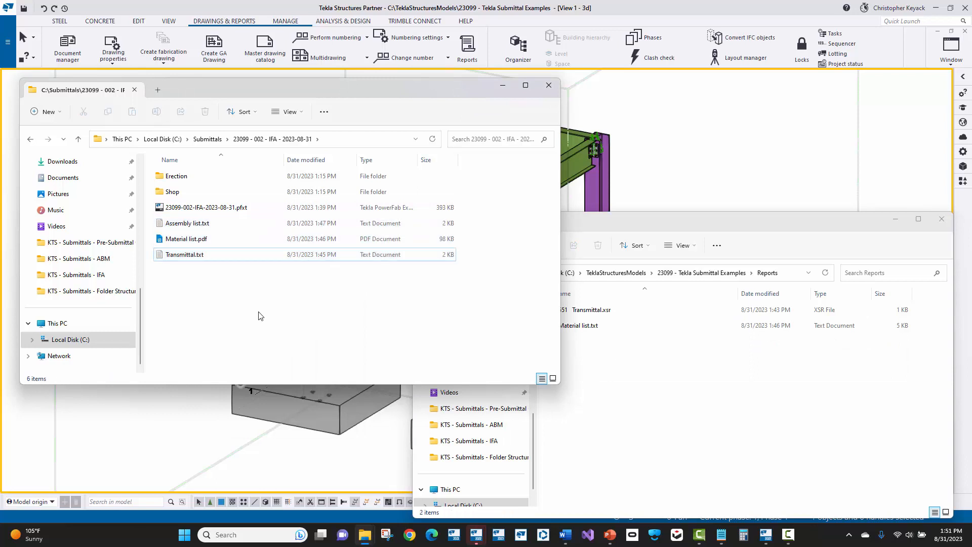
pyautogui.click(237, 207)
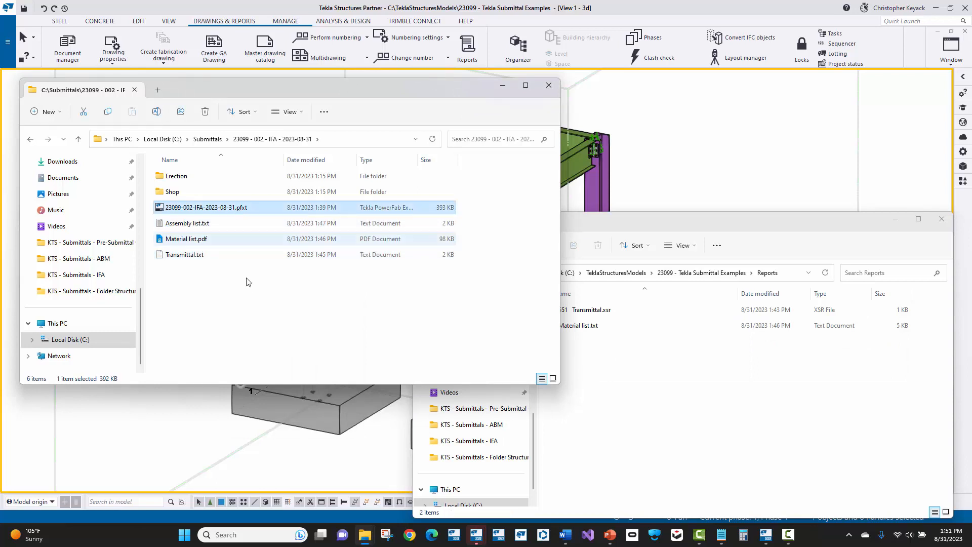
pyautogui.click(252, 305)
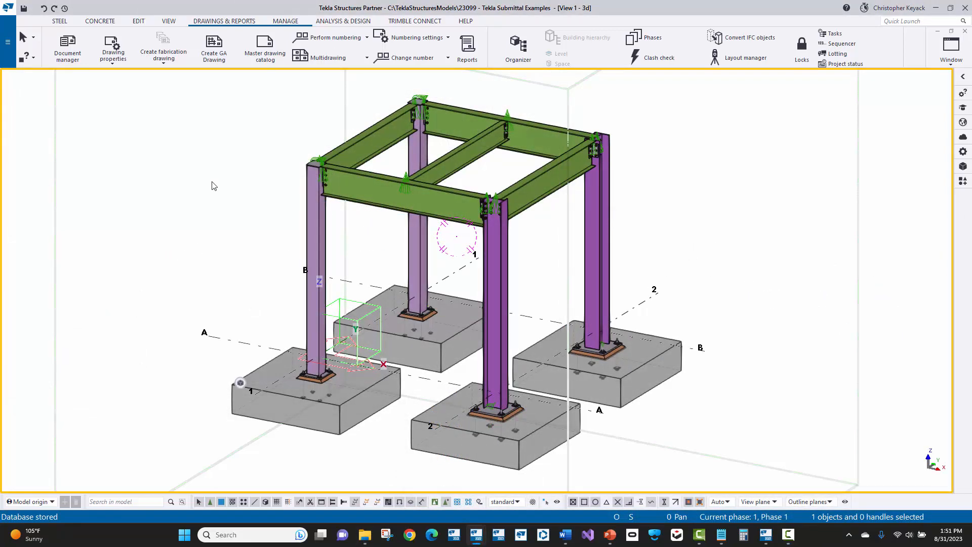
# Step: Save and upload the entire model to Trimble Connect, dismiss the completion notice and save the model again
pyautogui.click(401, 23)
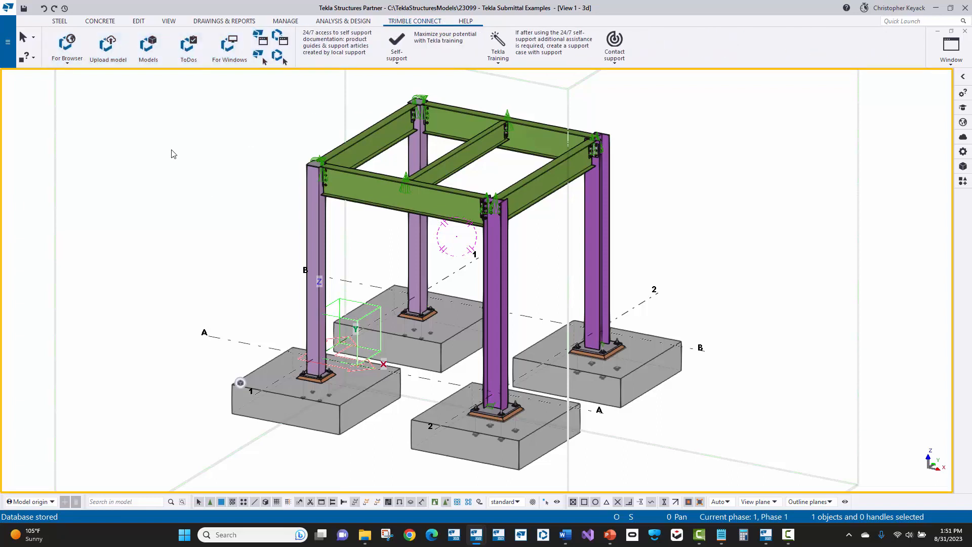
pyautogui.click(110, 50)
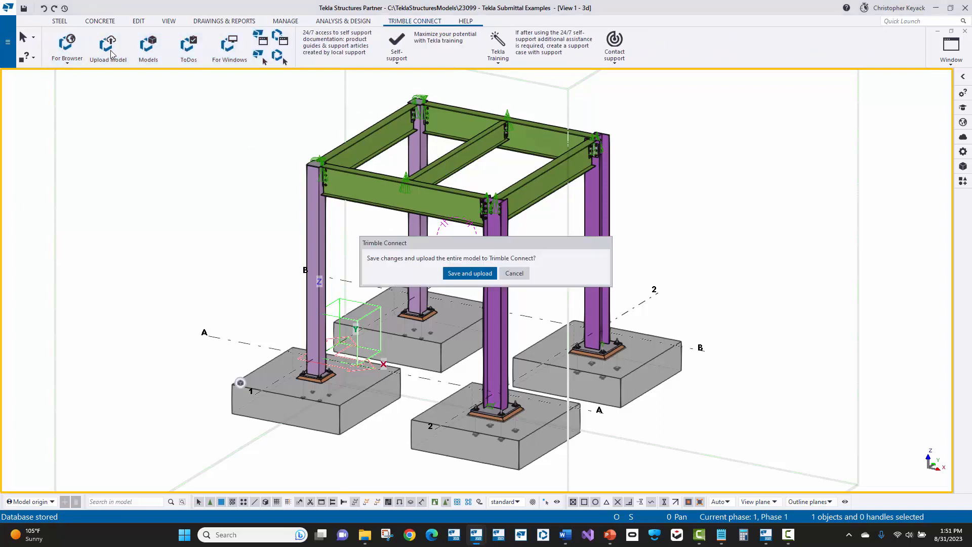
pyautogui.click(463, 274)
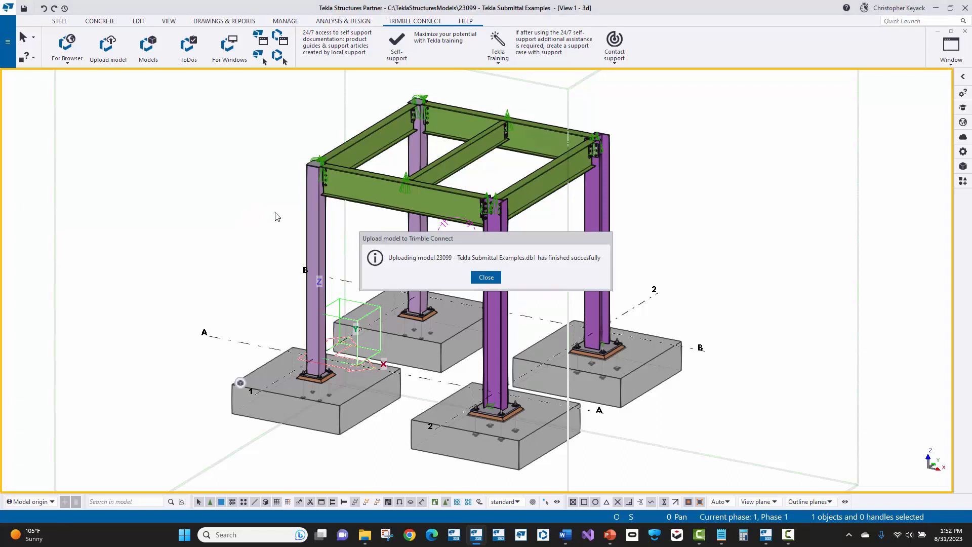
pyautogui.click(483, 278)
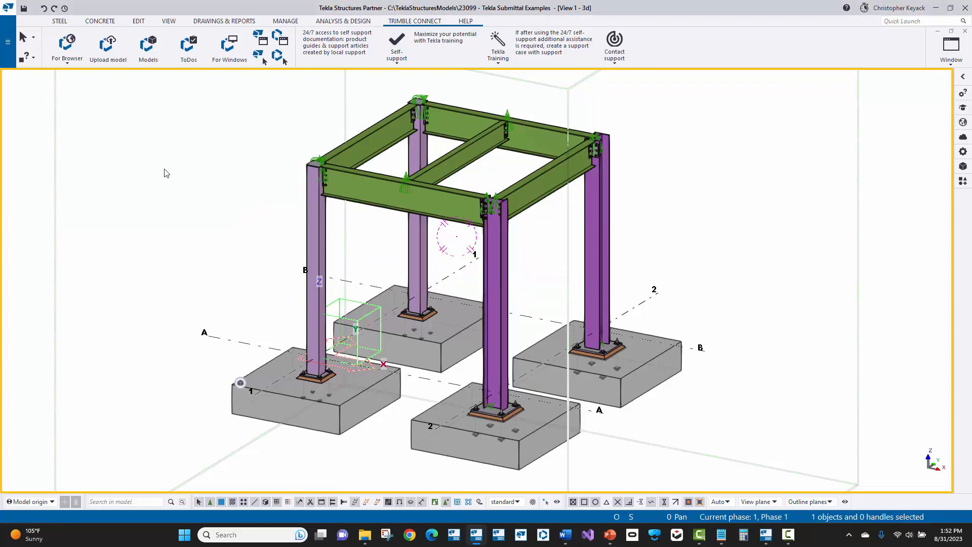
pyautogui.click(24, 8)
pyautogui.click(463, 284)
# Step: Open the model folder in File Explorer and exit Tekla Structures
pyautogui.click(8, 42)
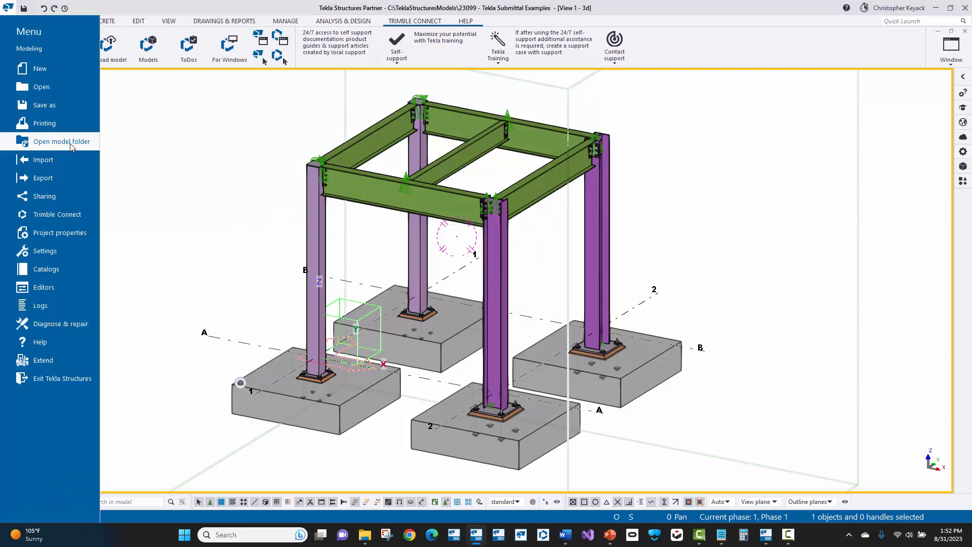
pyautogui.click(31, 139)
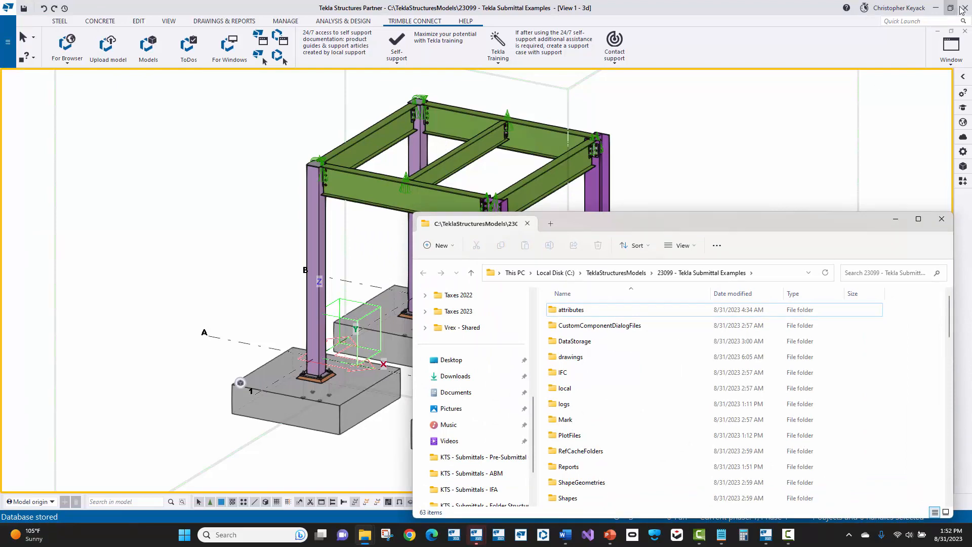
pyautogui.click(966, 7)
pyautogui.click(438, 282)
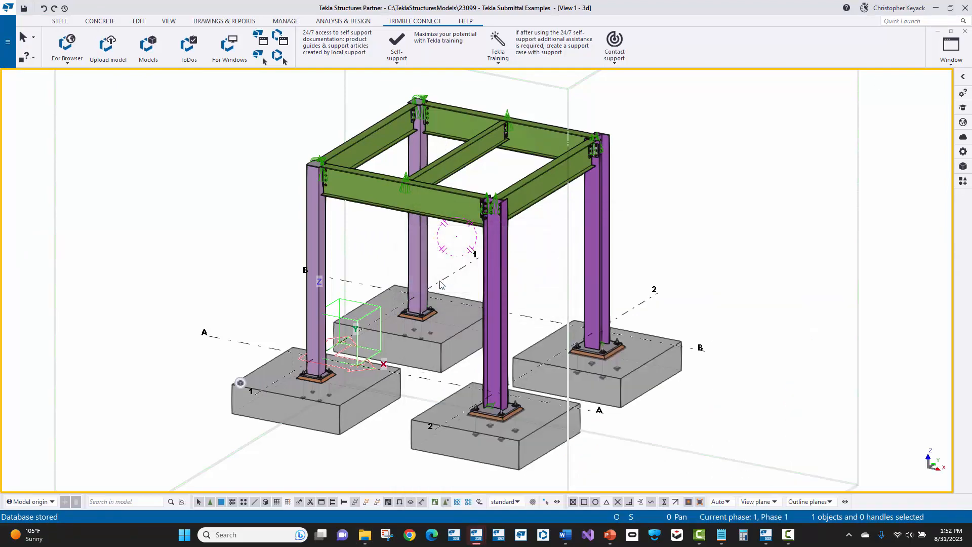
# Step: Switch to the model folder in File Explorer, select all its files and subfolders, and look through them
pyautogui.moveTo(365, 535)
pyautogui.click(436, 471)
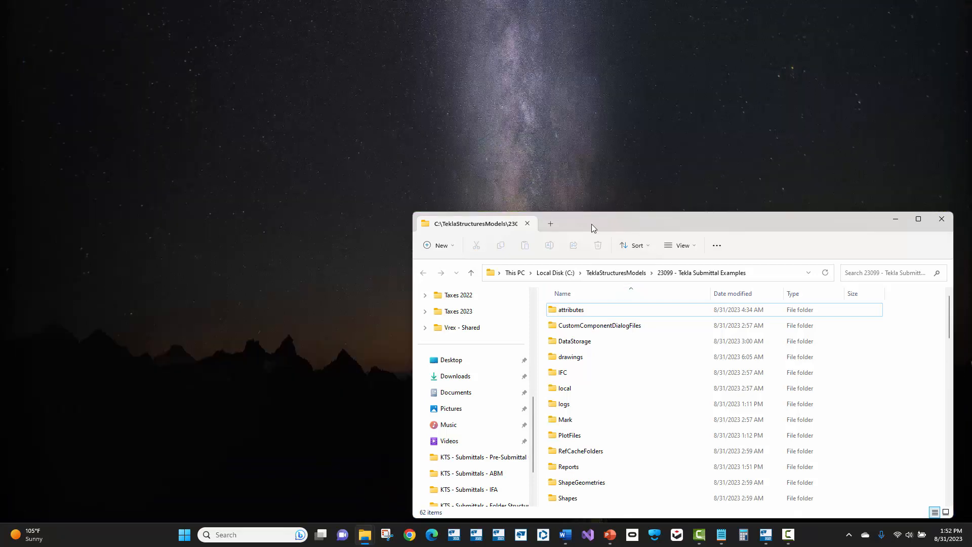
pyautogui.moveTo(591, 224); pyautogui.dragTo(545, 101)
pyautogui.click(541, 187)
pyautogui.hotkey('ctrl', 'a')
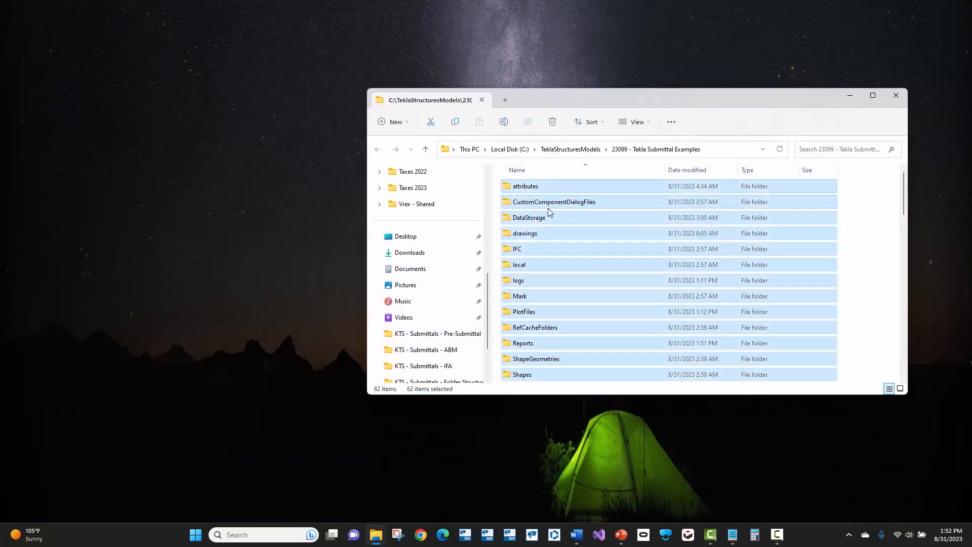
pyautogui.scroll(-2, 547, 243)
pyautogui.scroll(-4, 547, 276)
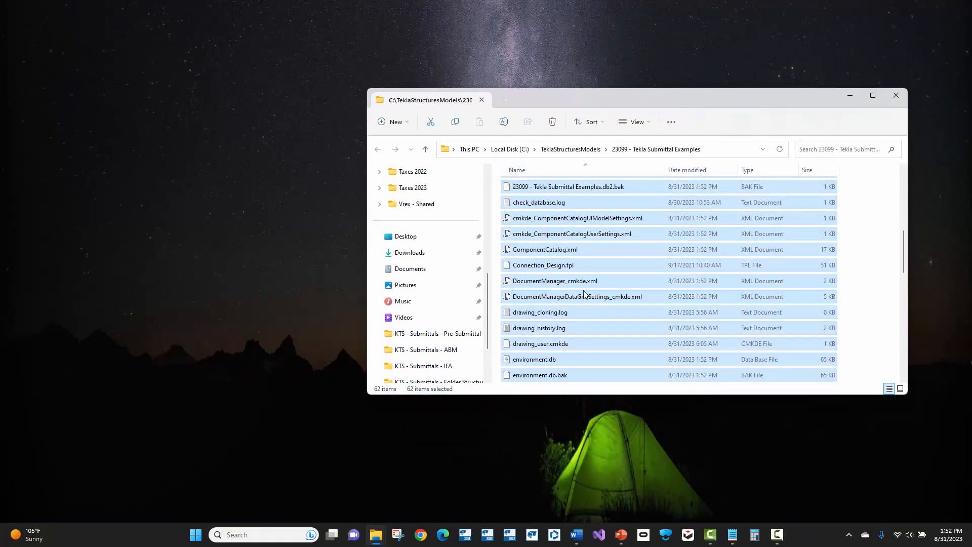
pyautogui.scroll(-2, 600, 299)
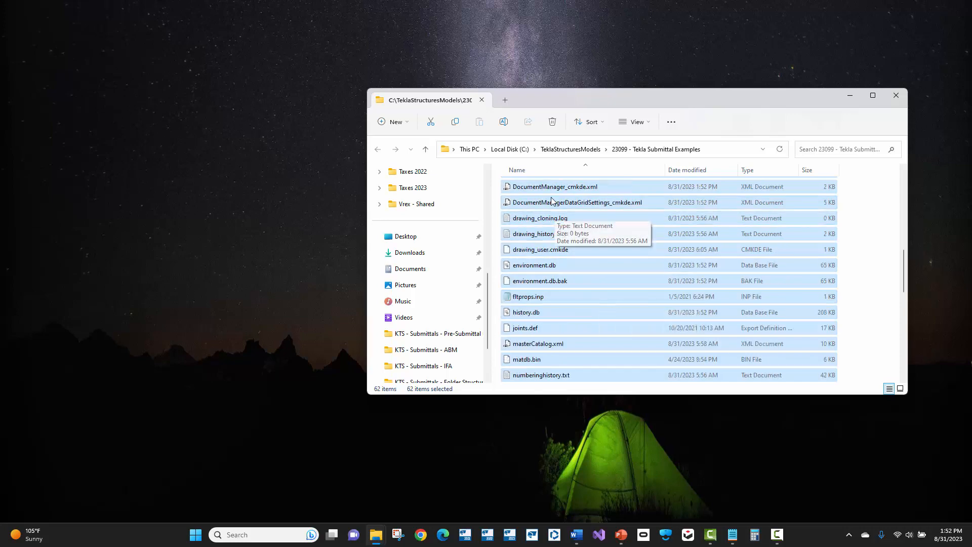
# Step: Sort the model folder by name in ascending order and examine the model database files below the subfolders
pyautogui.click(532, 171)
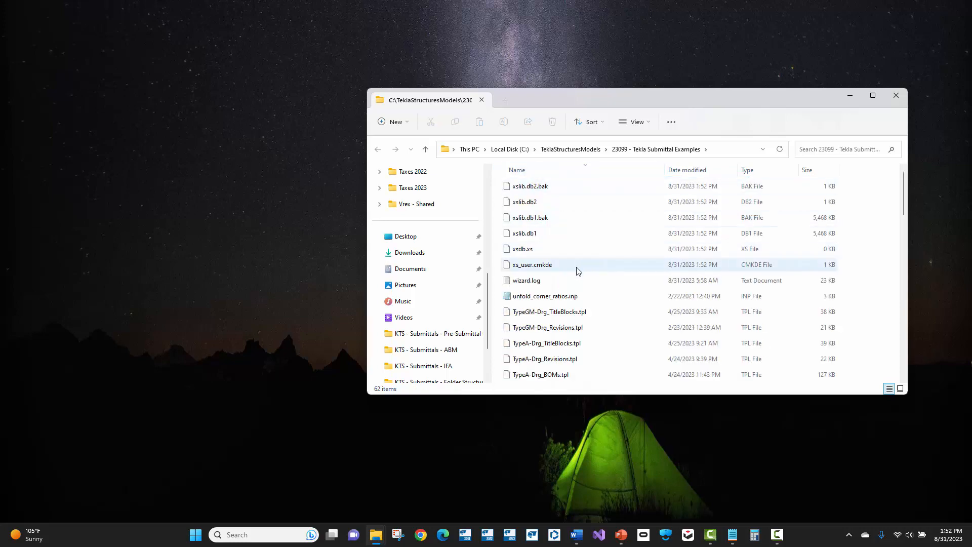
pyautogui.click(527, 170)
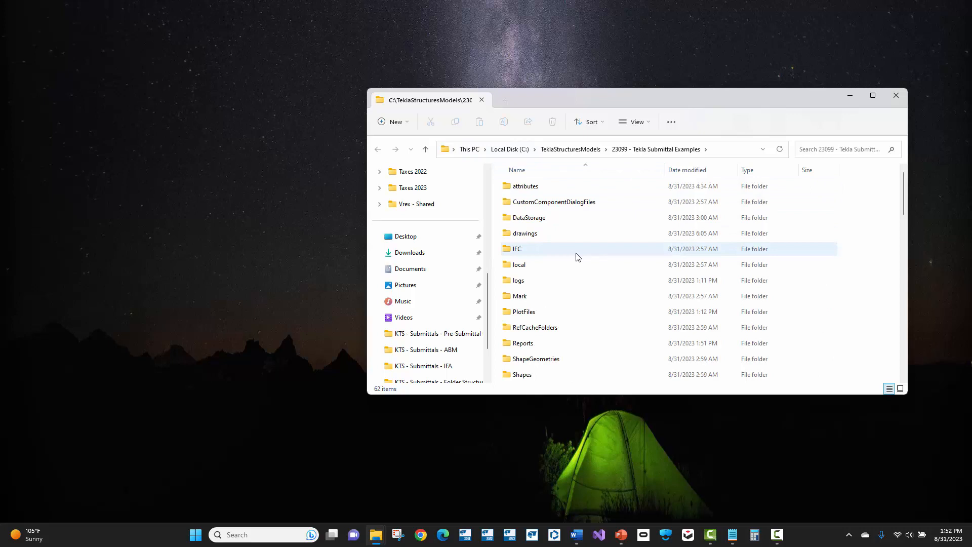
pyautogui.scroll(-4, 577, 256)
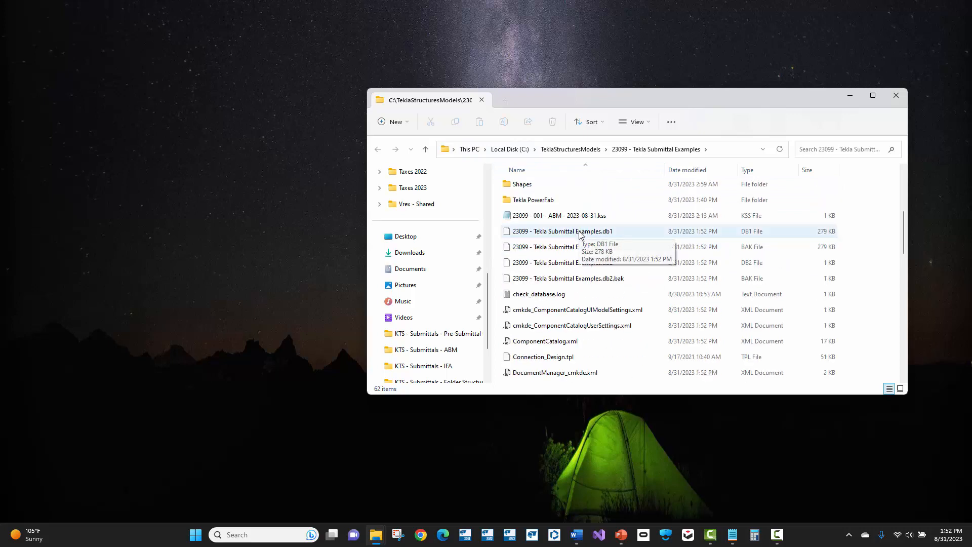
# Step: Compress all files and subfolders of the model folder into one zip file, keeping the suggested name 23099 - Tekla Submittal Examples
pyautogui.hotkey('ctrl', 'a')
pyautogui.keyDown('ctrl'); pyautogui.click(581, 233); pyautogui.keyUp('ctrl')
pyautogui.keyDown('ctrl'); pyautogui.click(582, 233); pyautogui.keyUp('ctrl')
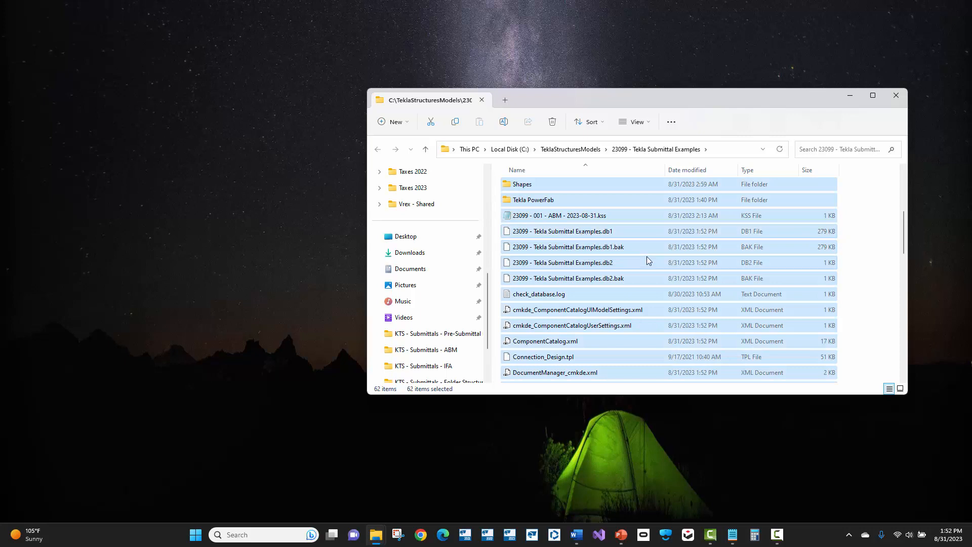
pyautogui.rightClick(597, 233)
pyautogui.click(631, 354)
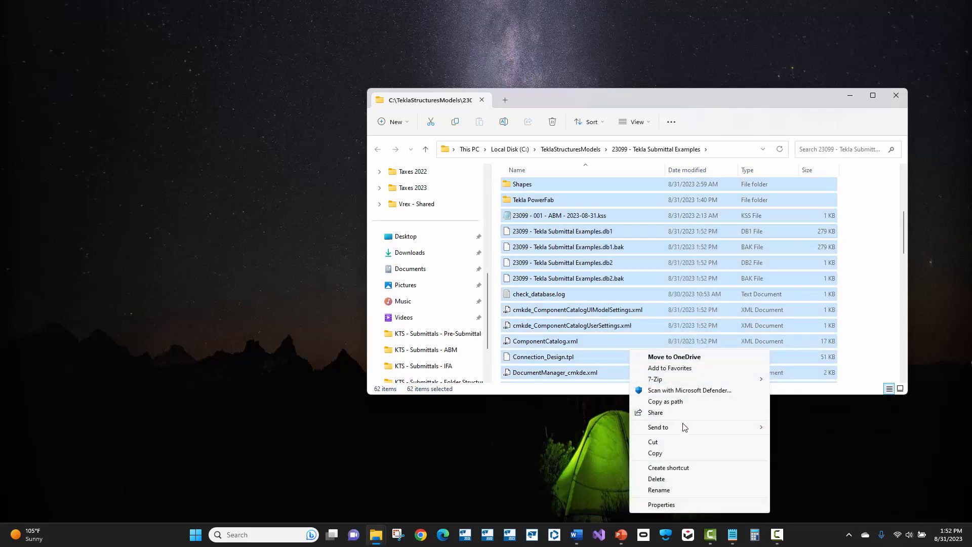
pyautogui.moveTo(684, 428)
pyautogui.click(822, 462)
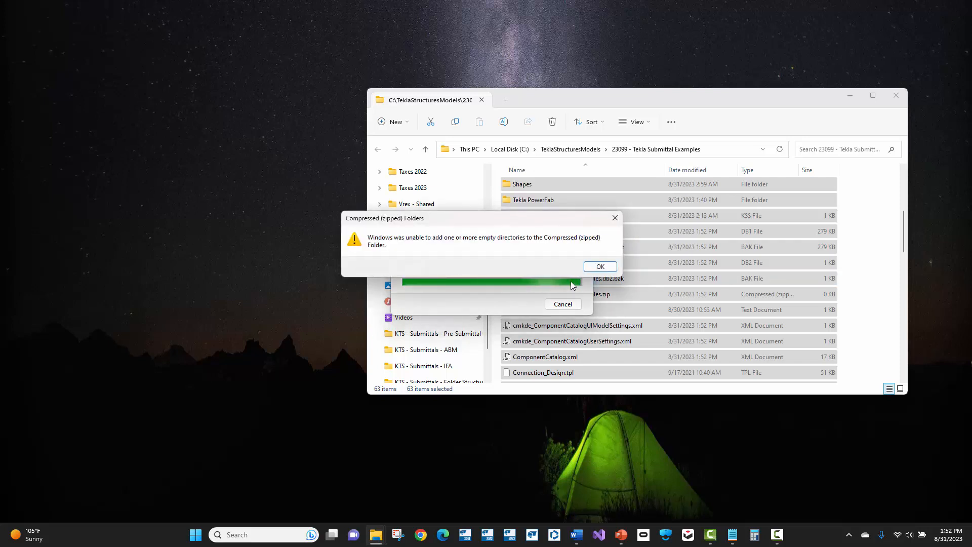
pyautogui.click(600, 267)
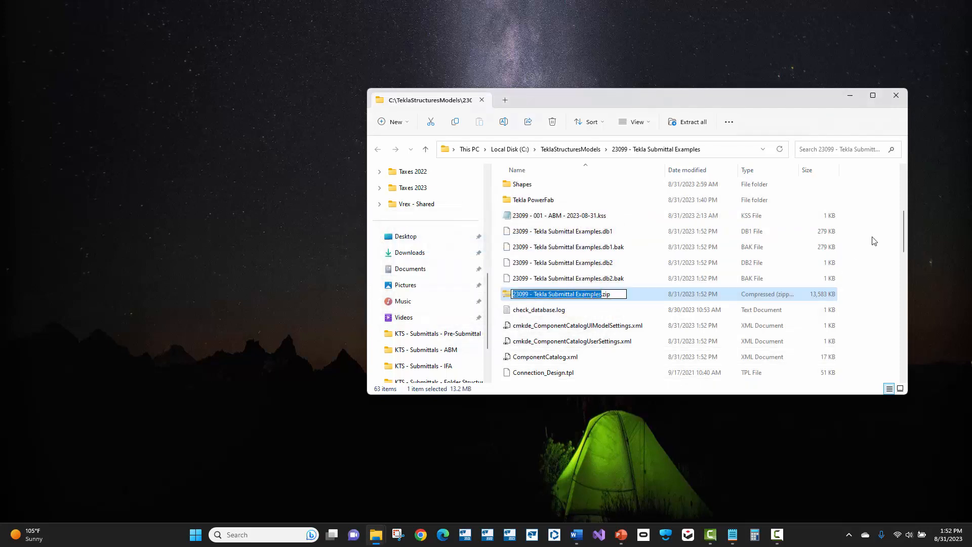
pyautogui.press('Return')
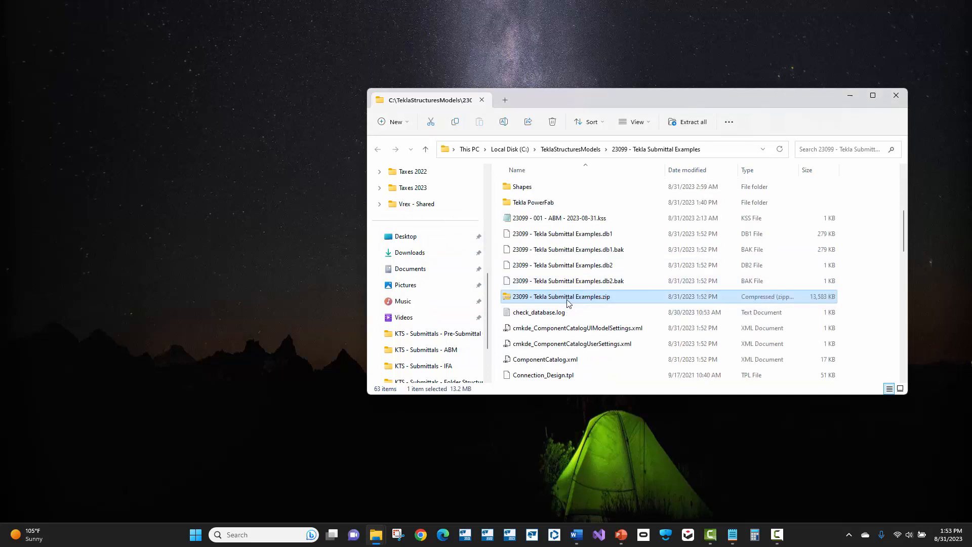
# Step: Move 23099 - Tekla Submittal Examples.zip from the model folder into the submittal folder 23099 - 002 - IFA - 2023-08-31
pyautogui.rightClick(570, 303)
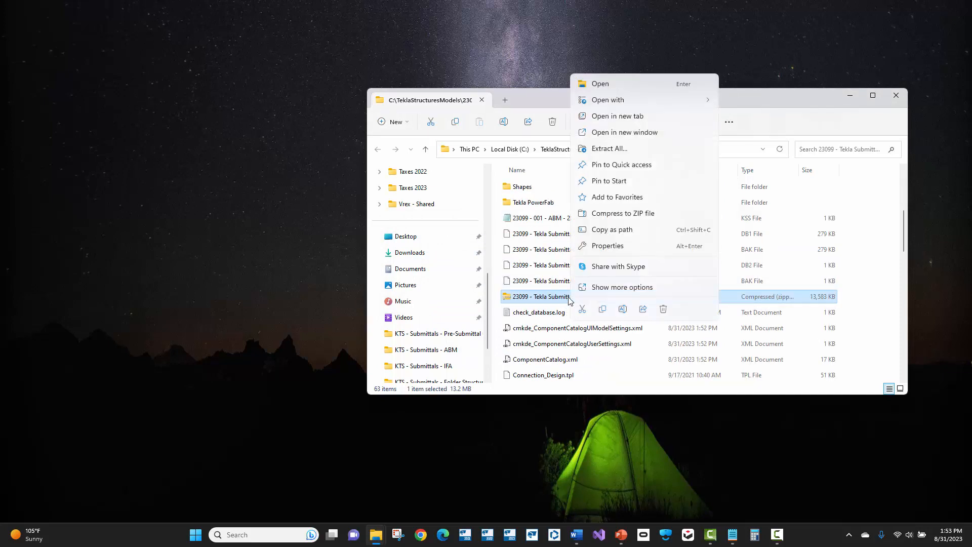
pyautogui.click(582, 310)
pyautogui.moveTo(372, 536)
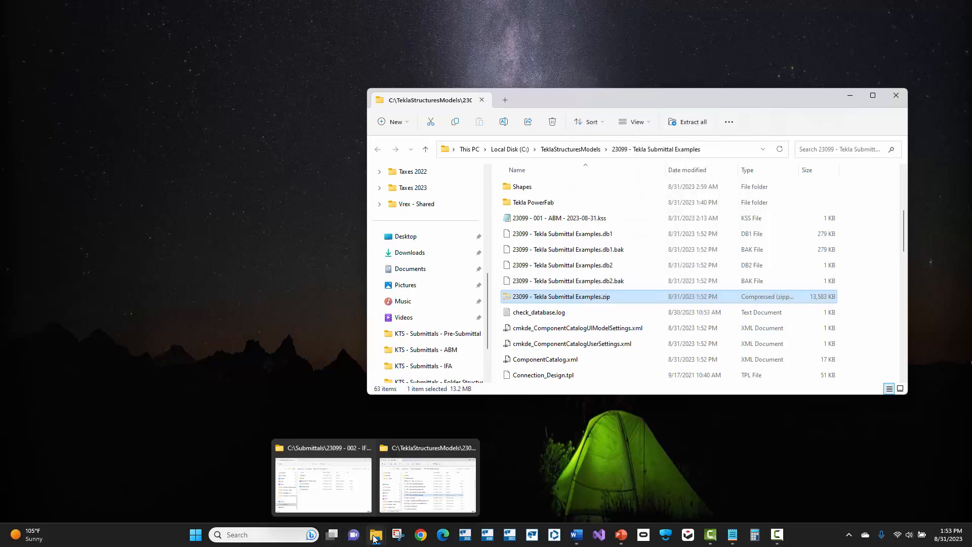
pyautogui.click(343, 508)
pyautogui.rightClick(211, 300)
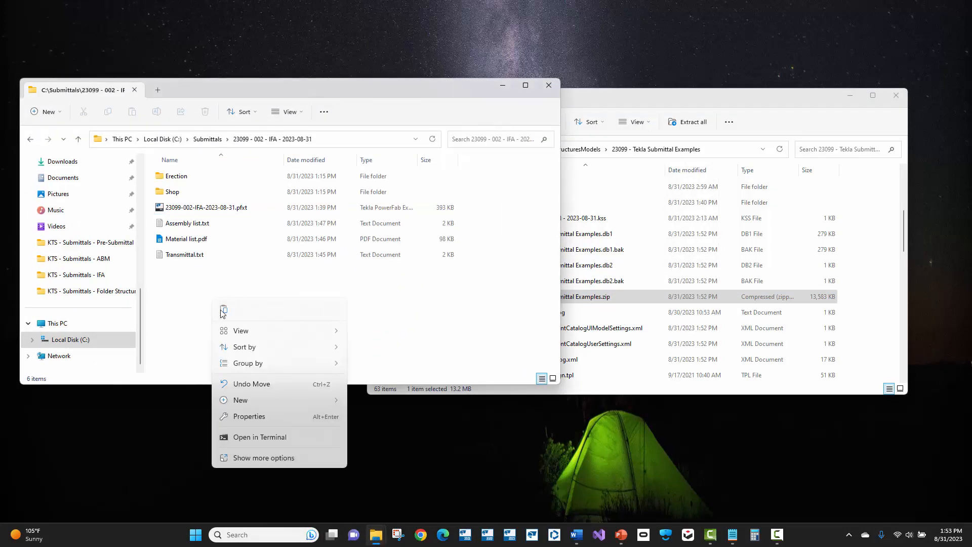
pyautogui.click(221, 310)
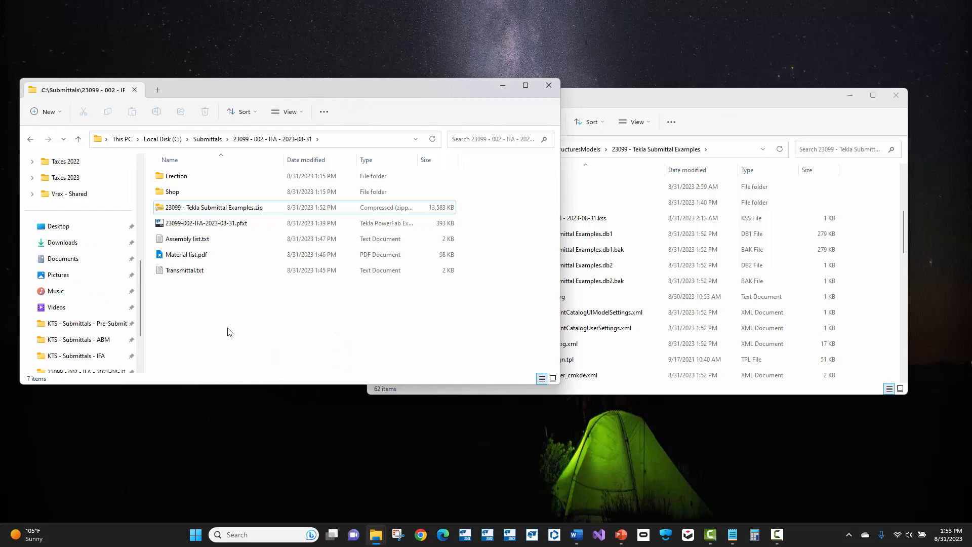